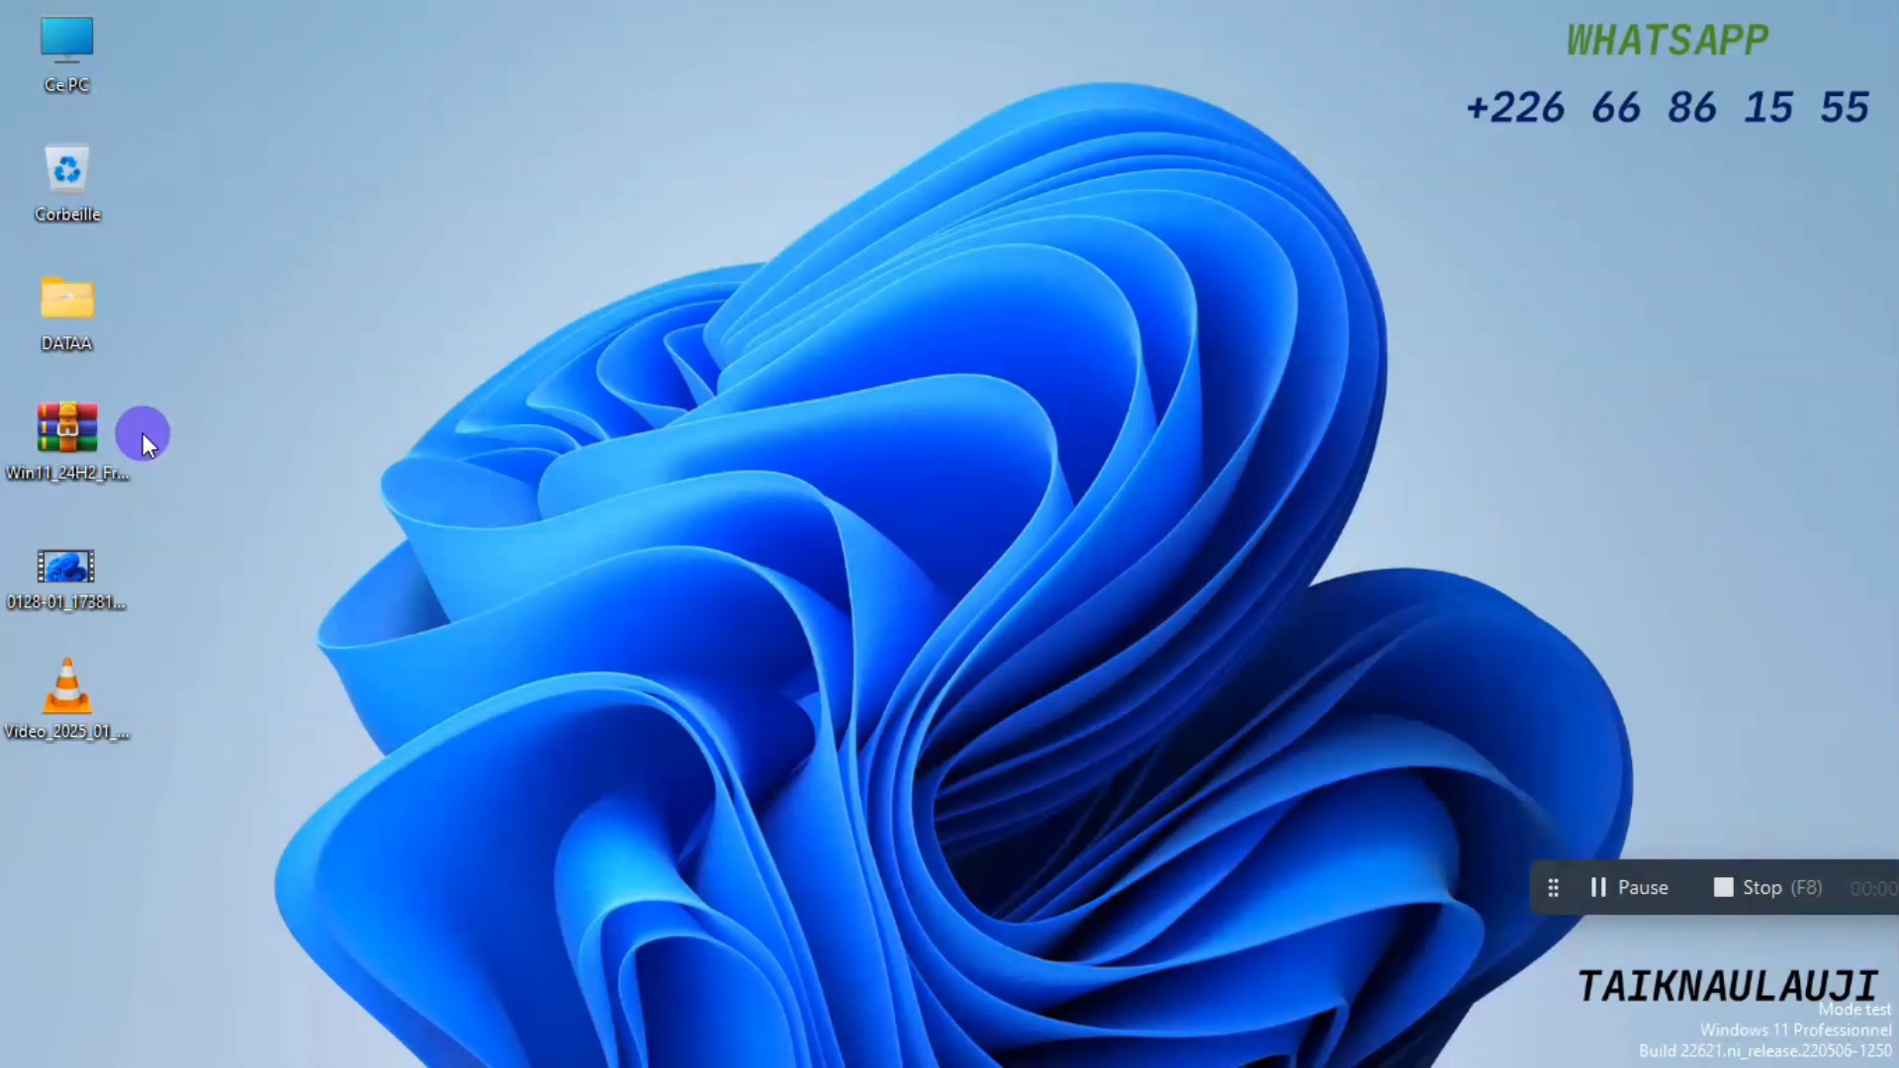
click(63, 420)
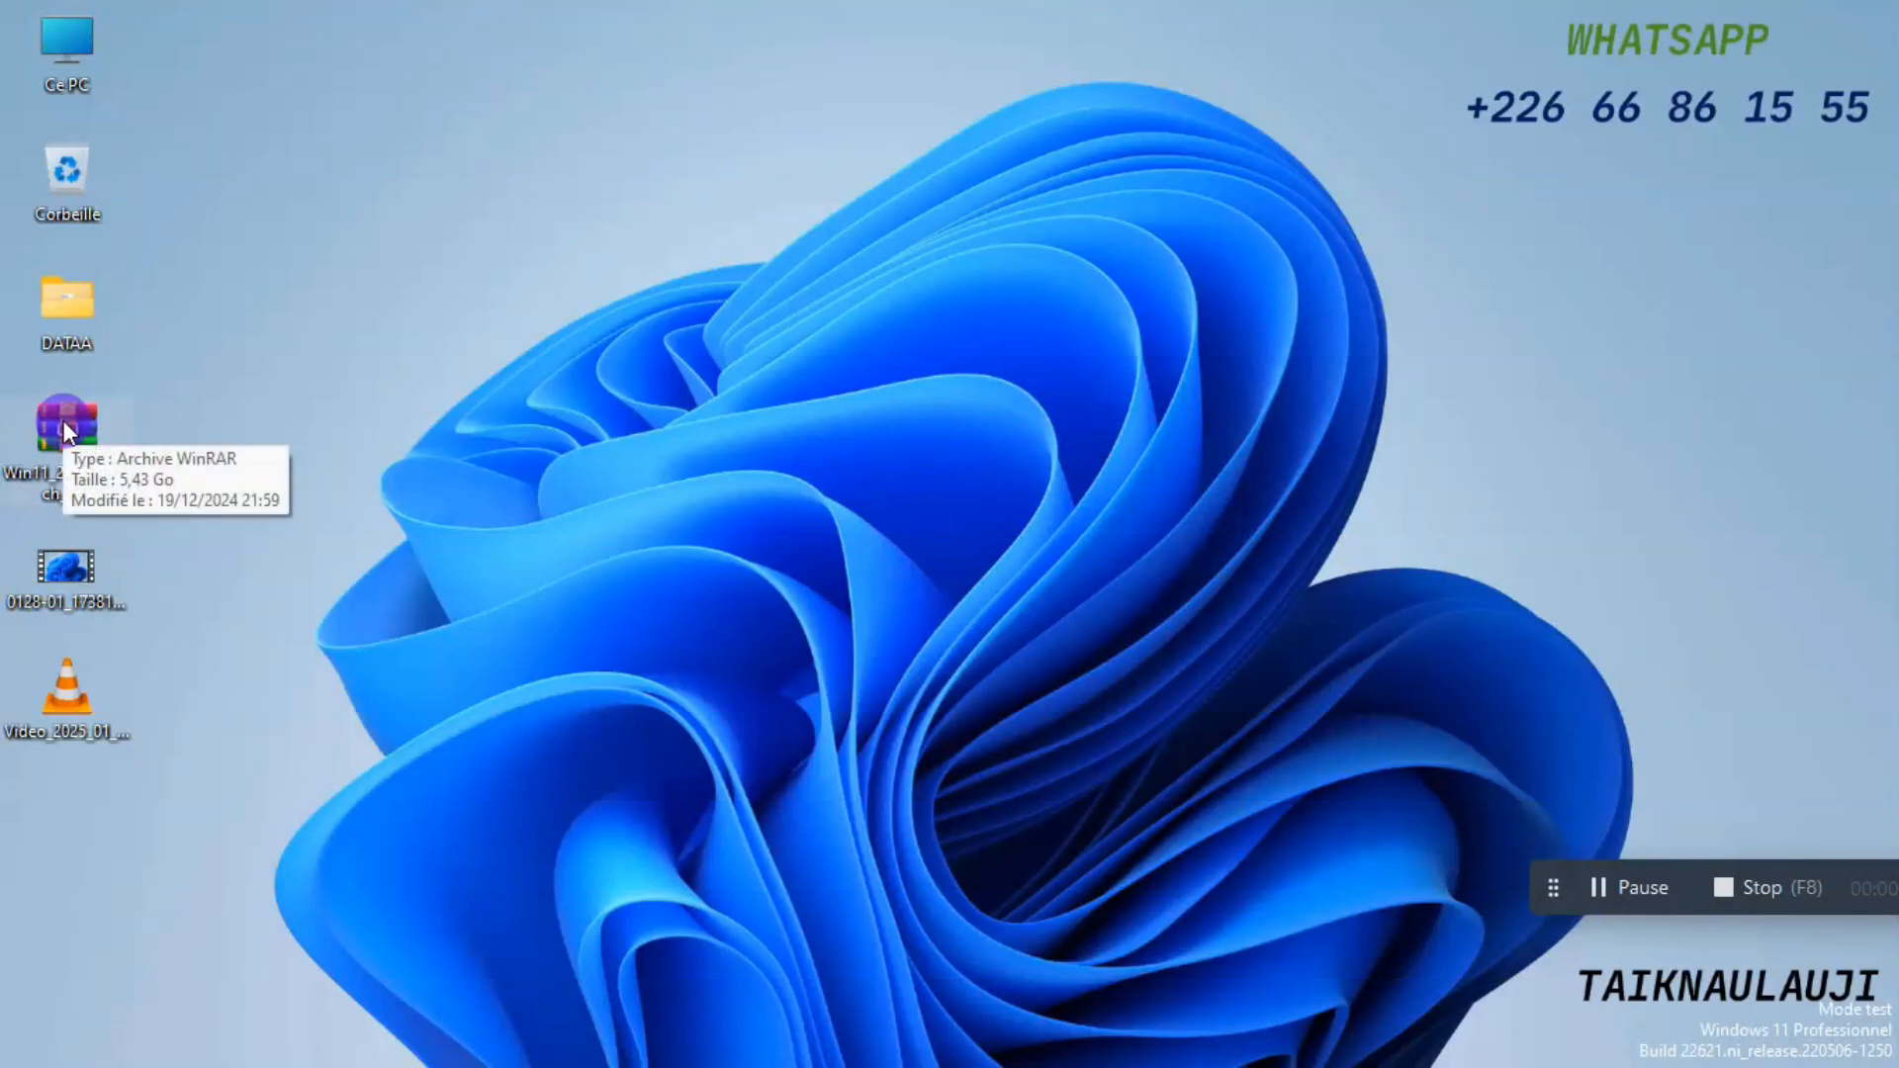
click(413, 466)
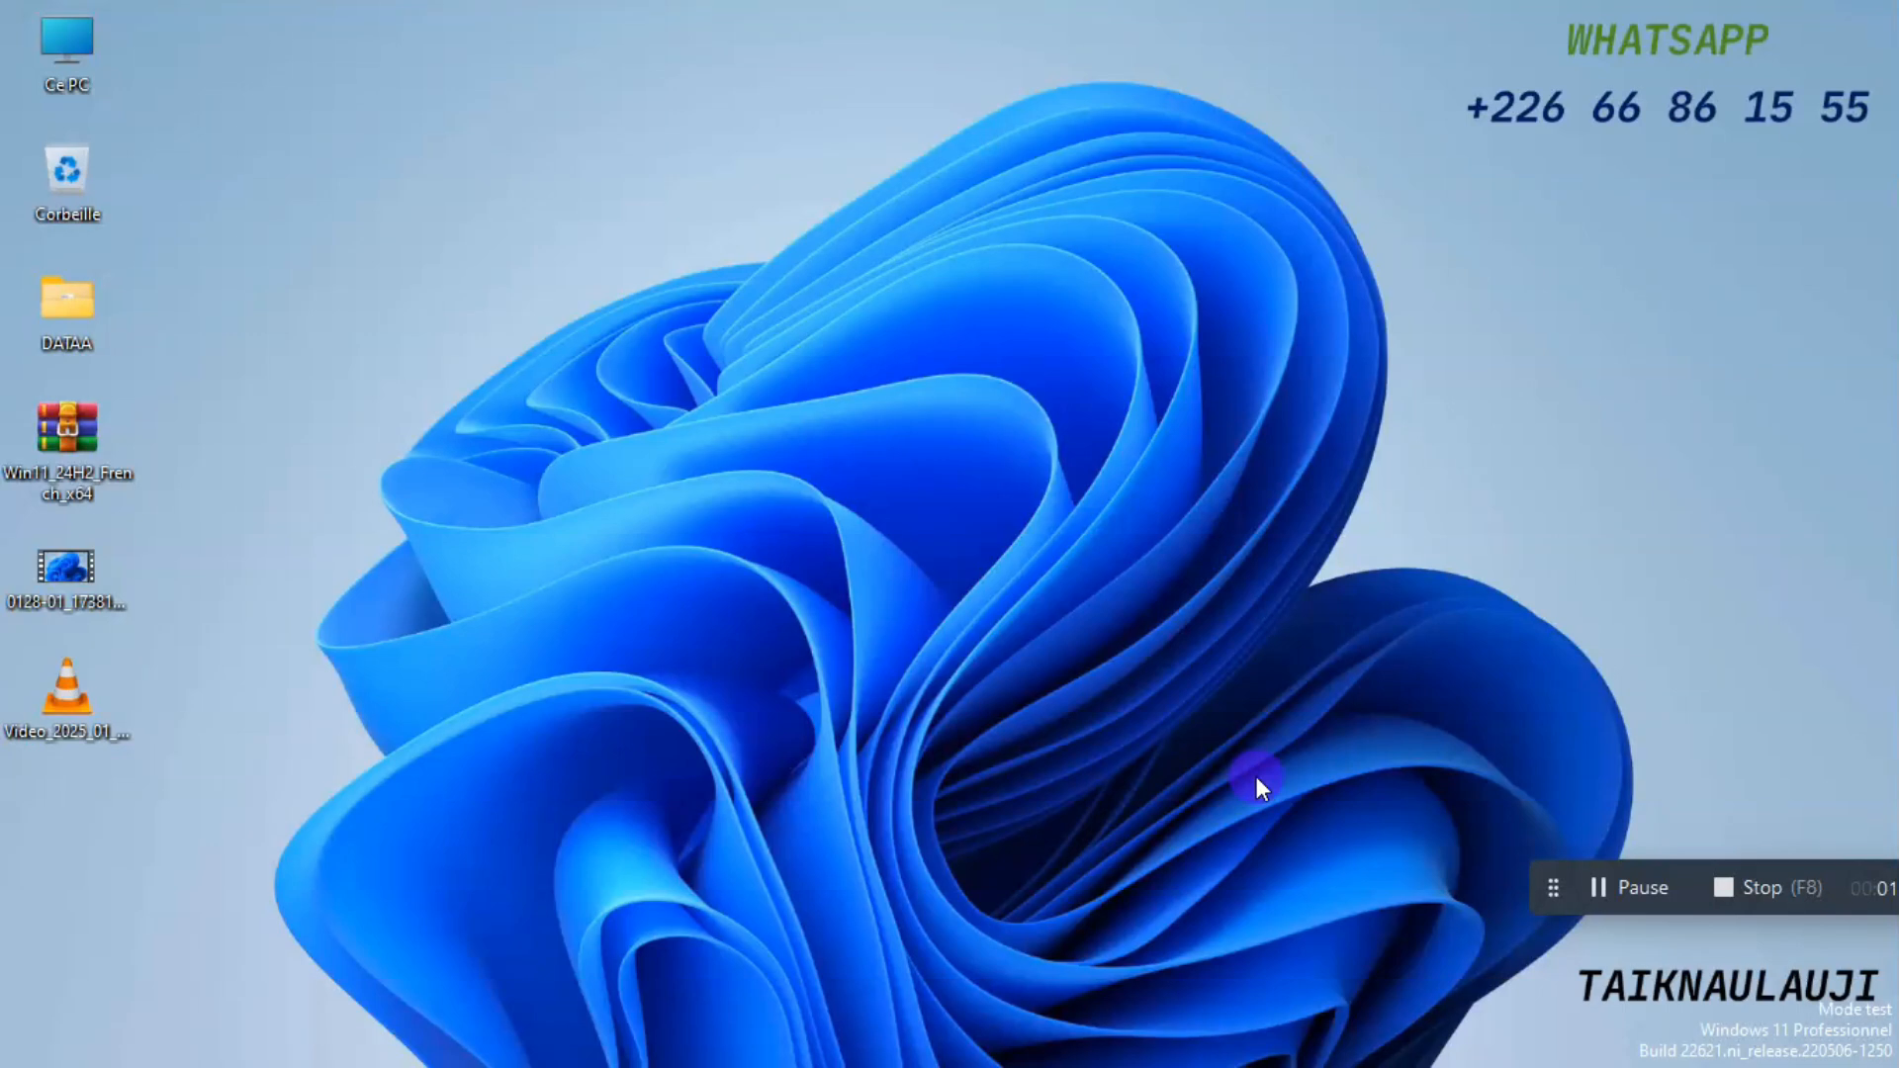
Switch to Google Chrome and search Google for balena etcher.
mouse_move(1233, 1064)
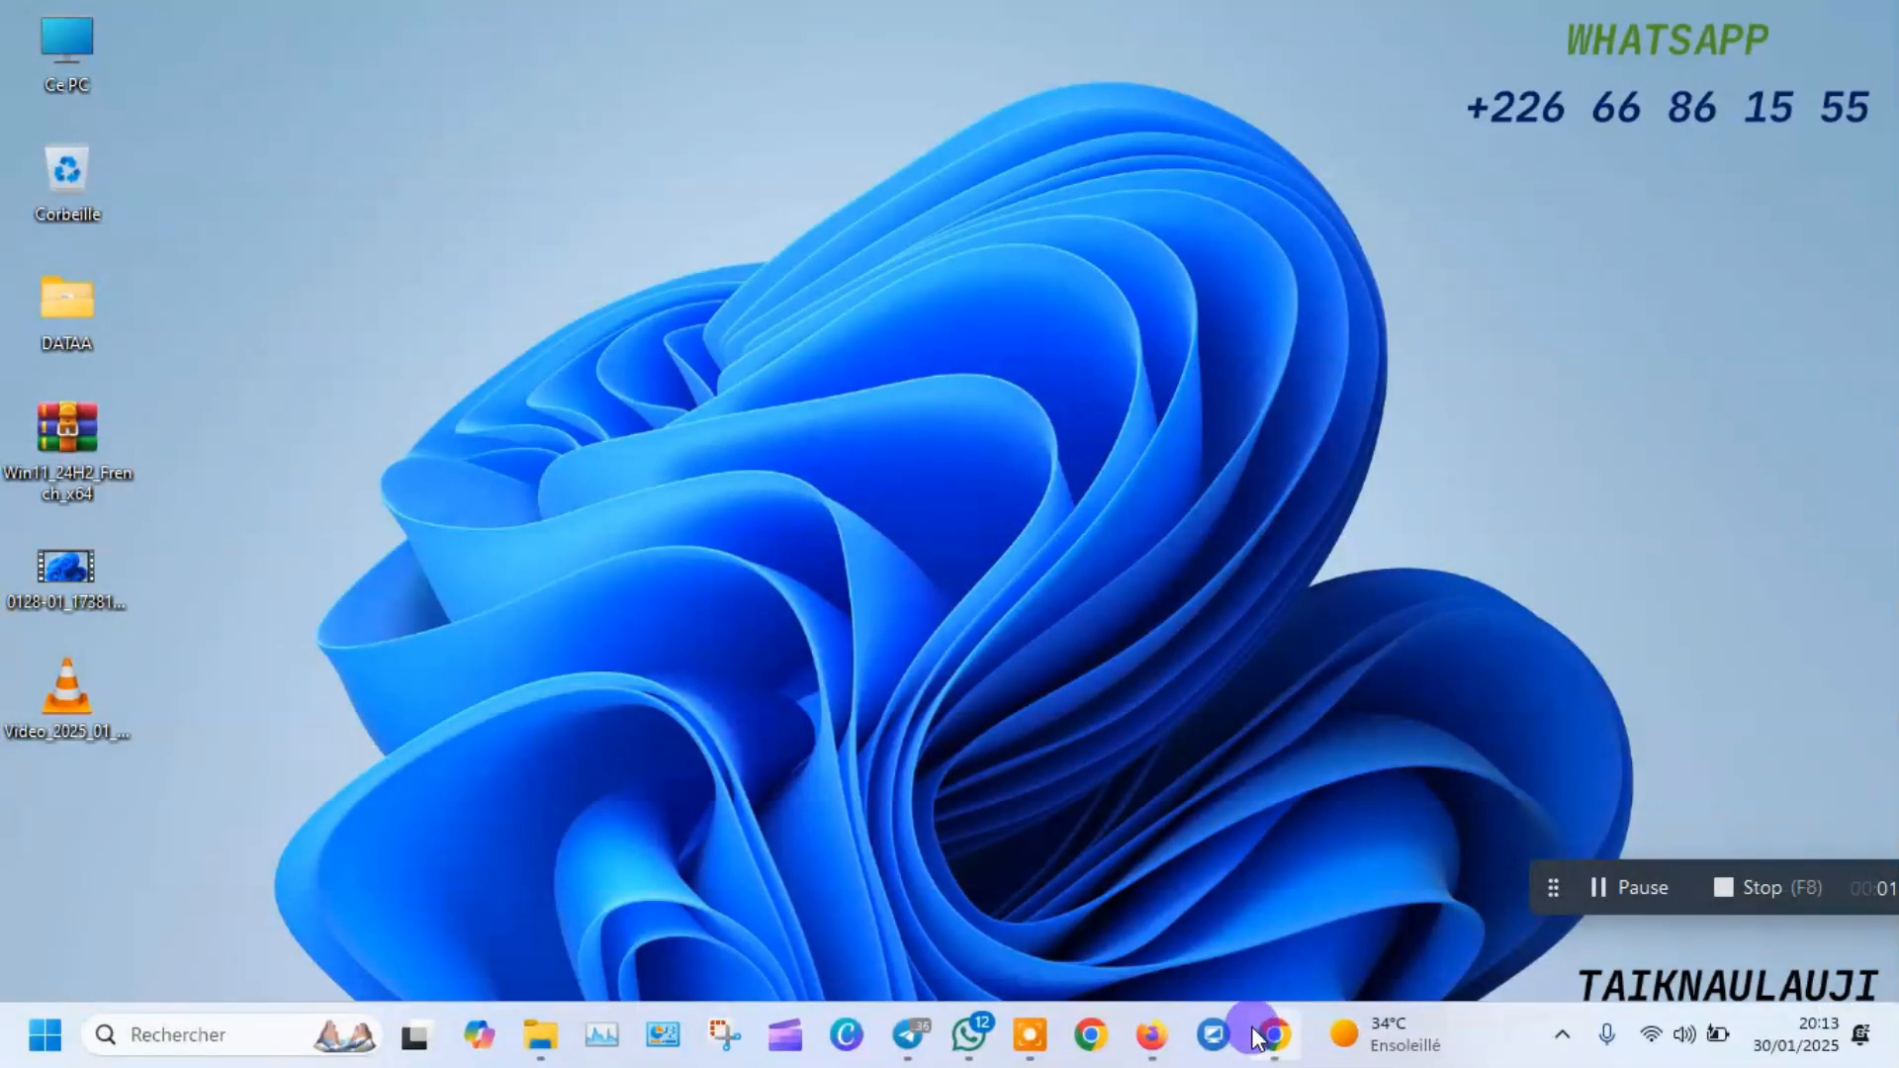
mouse_move(1289, 1057)
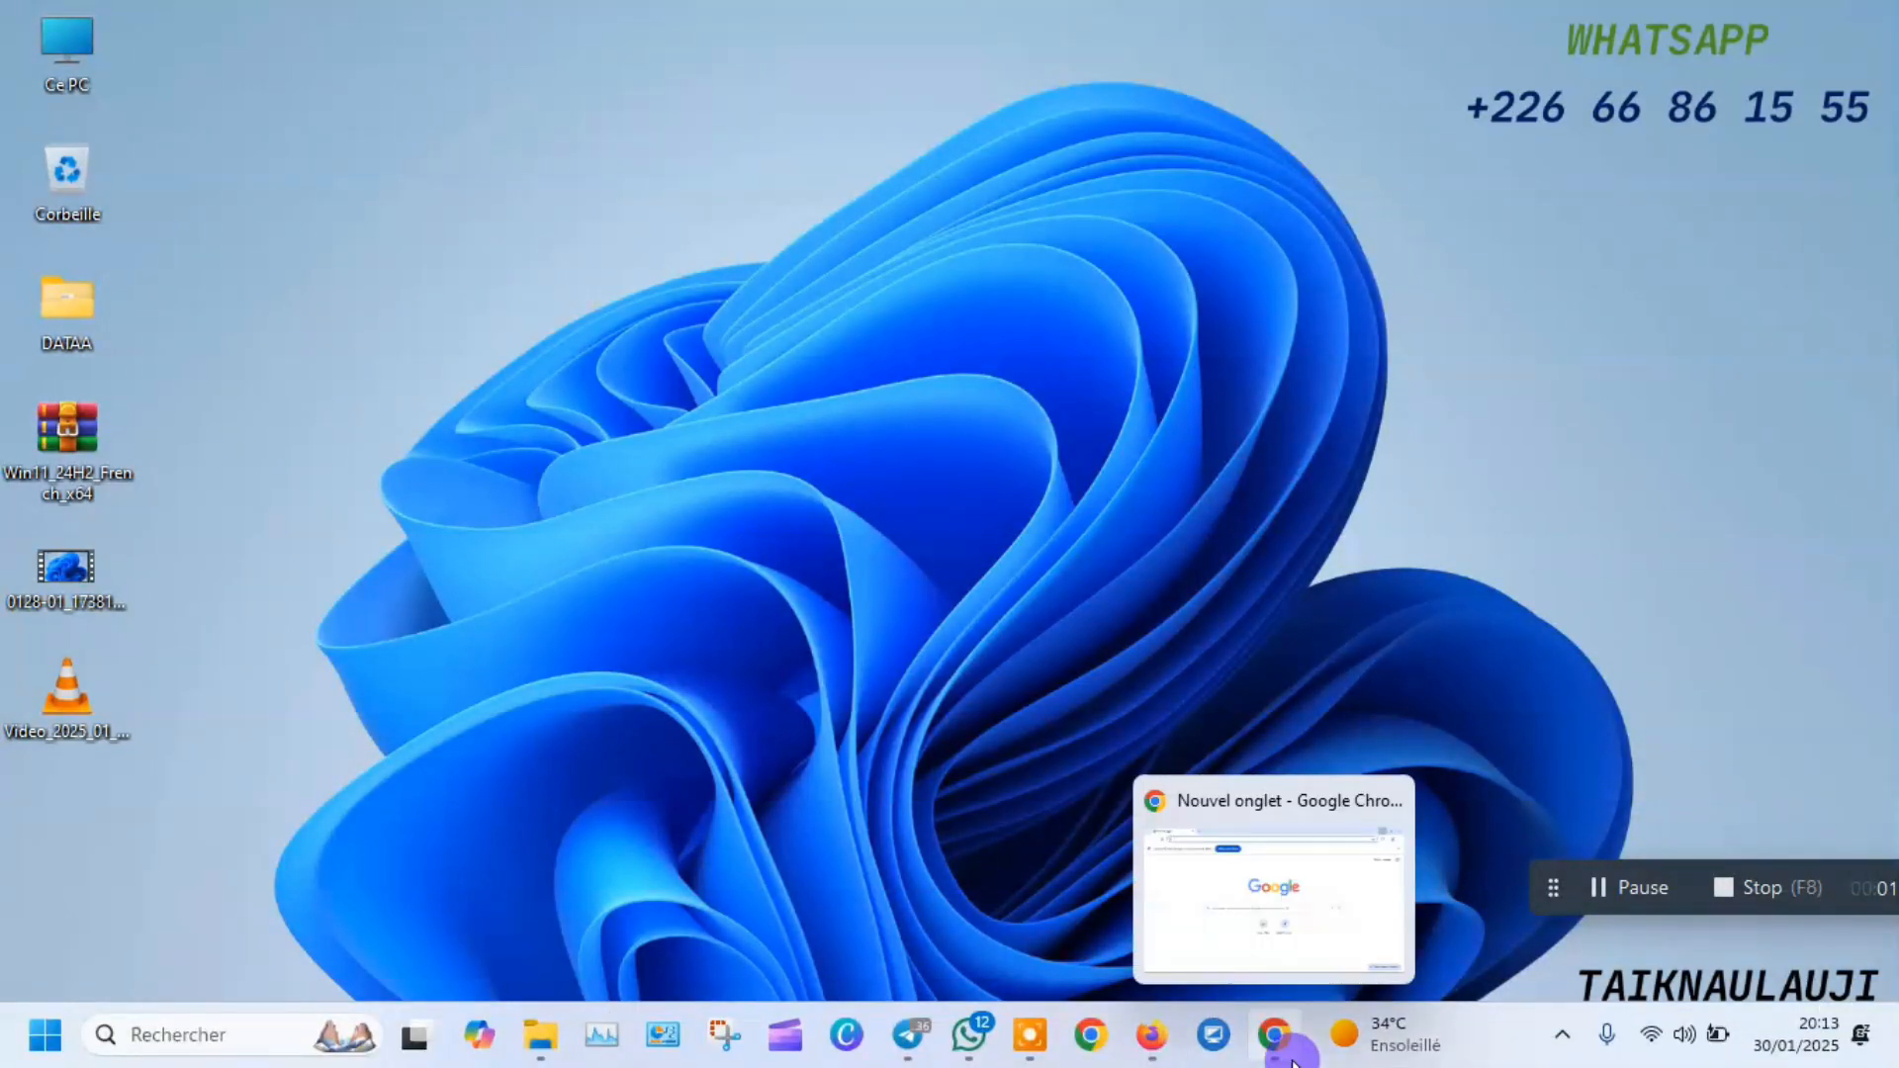
click(1236, 890)
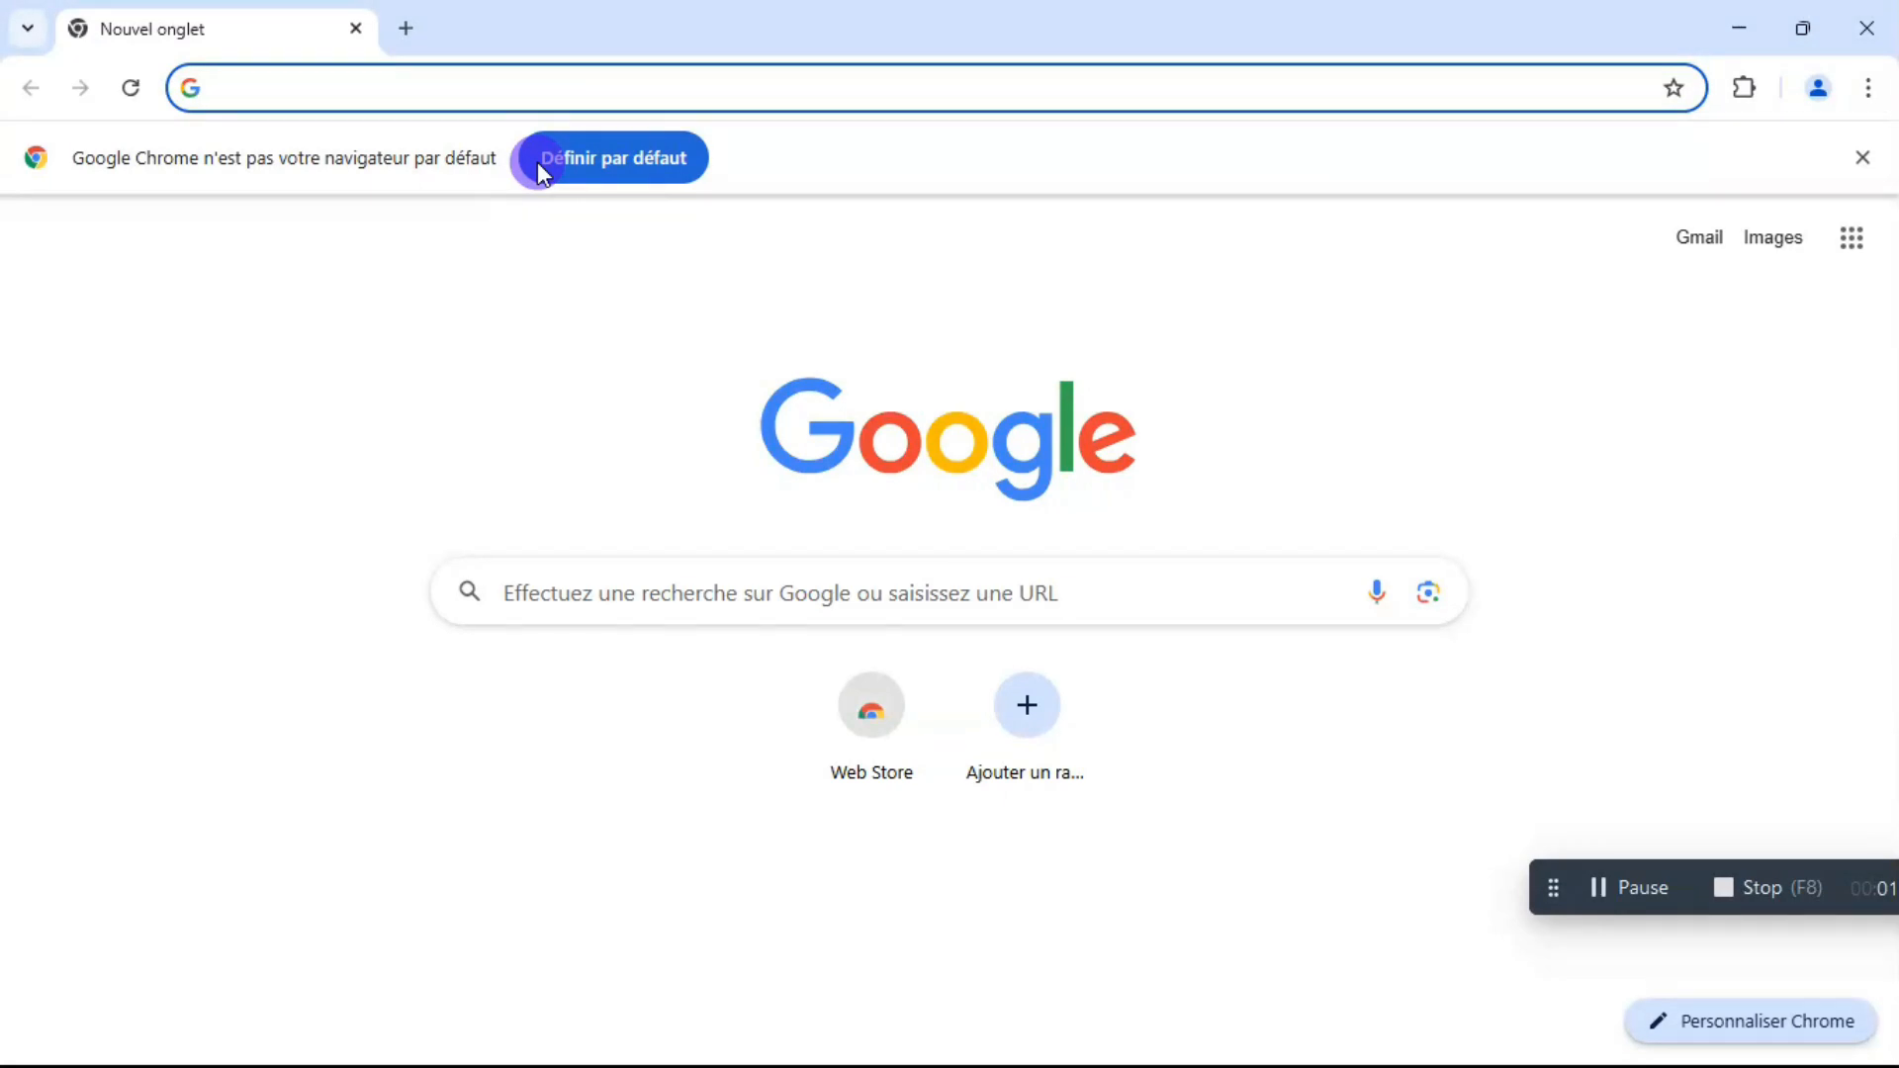
text(BA)
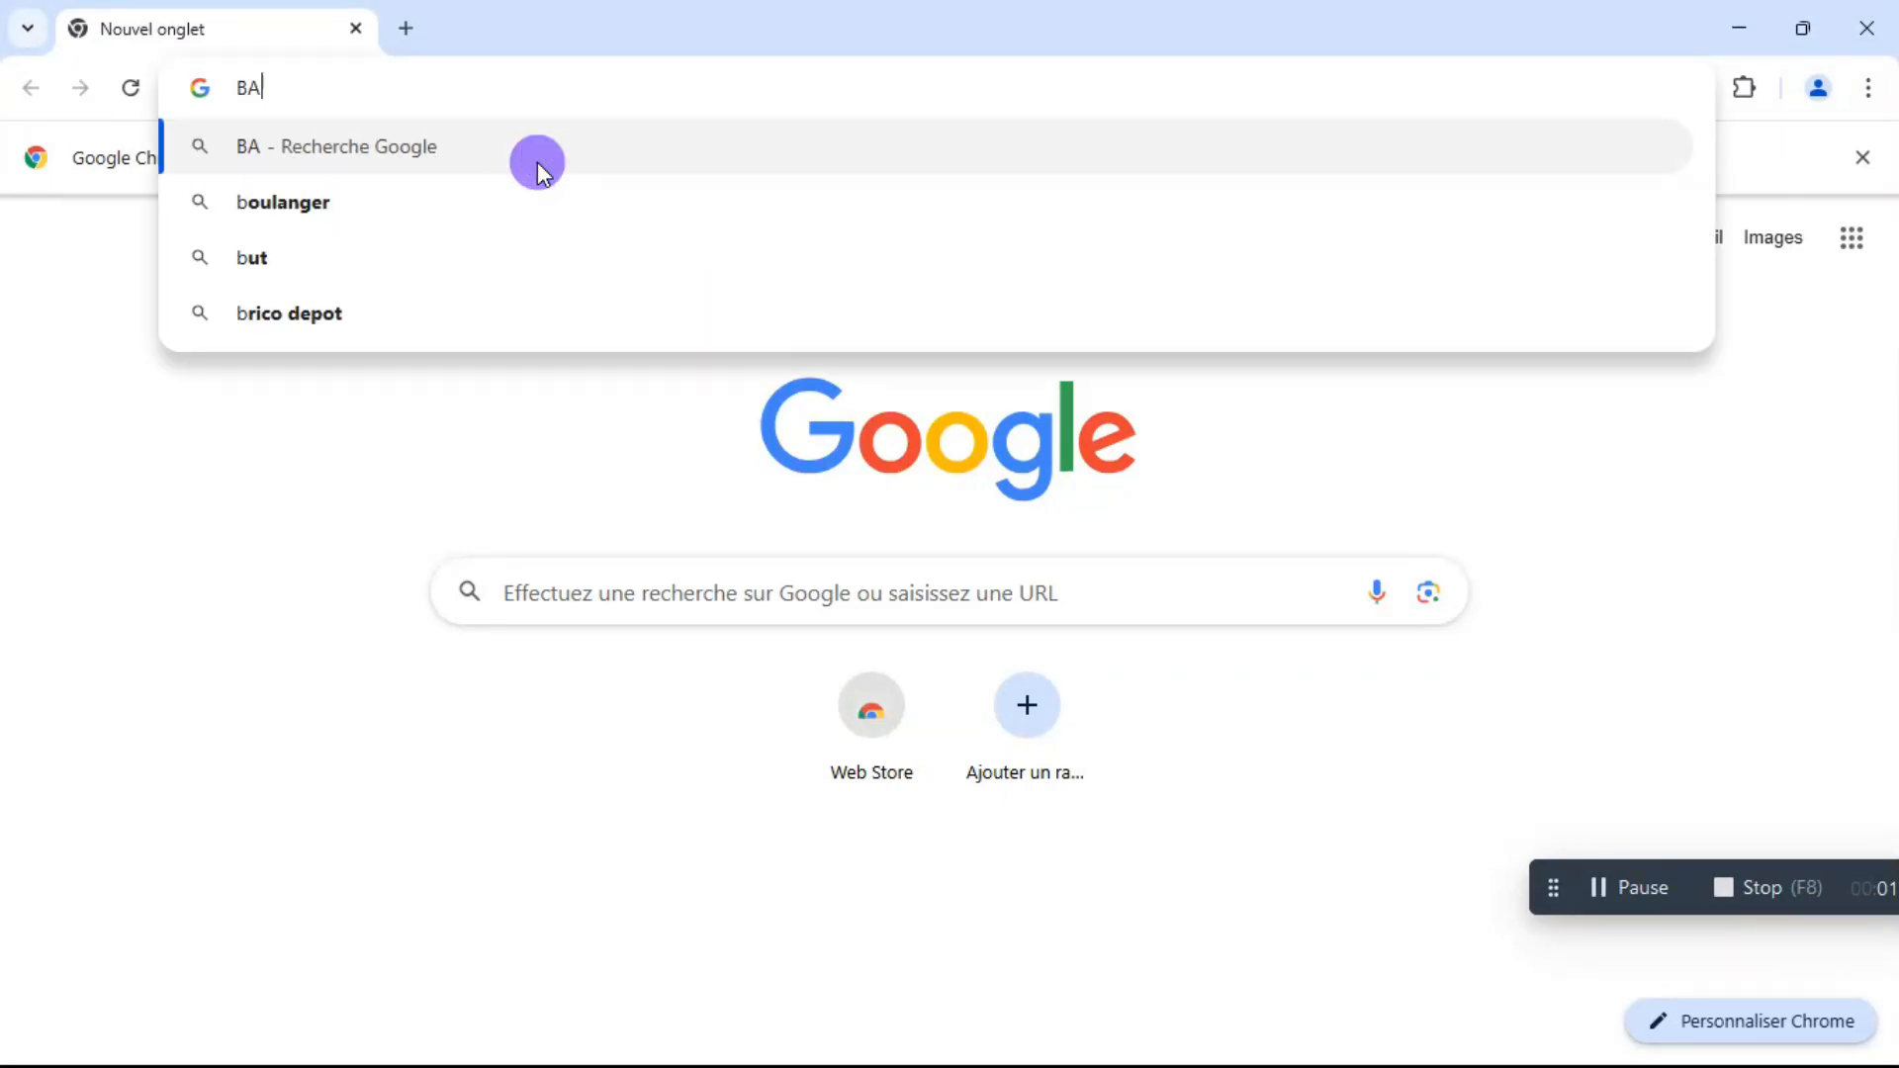
text(LE)
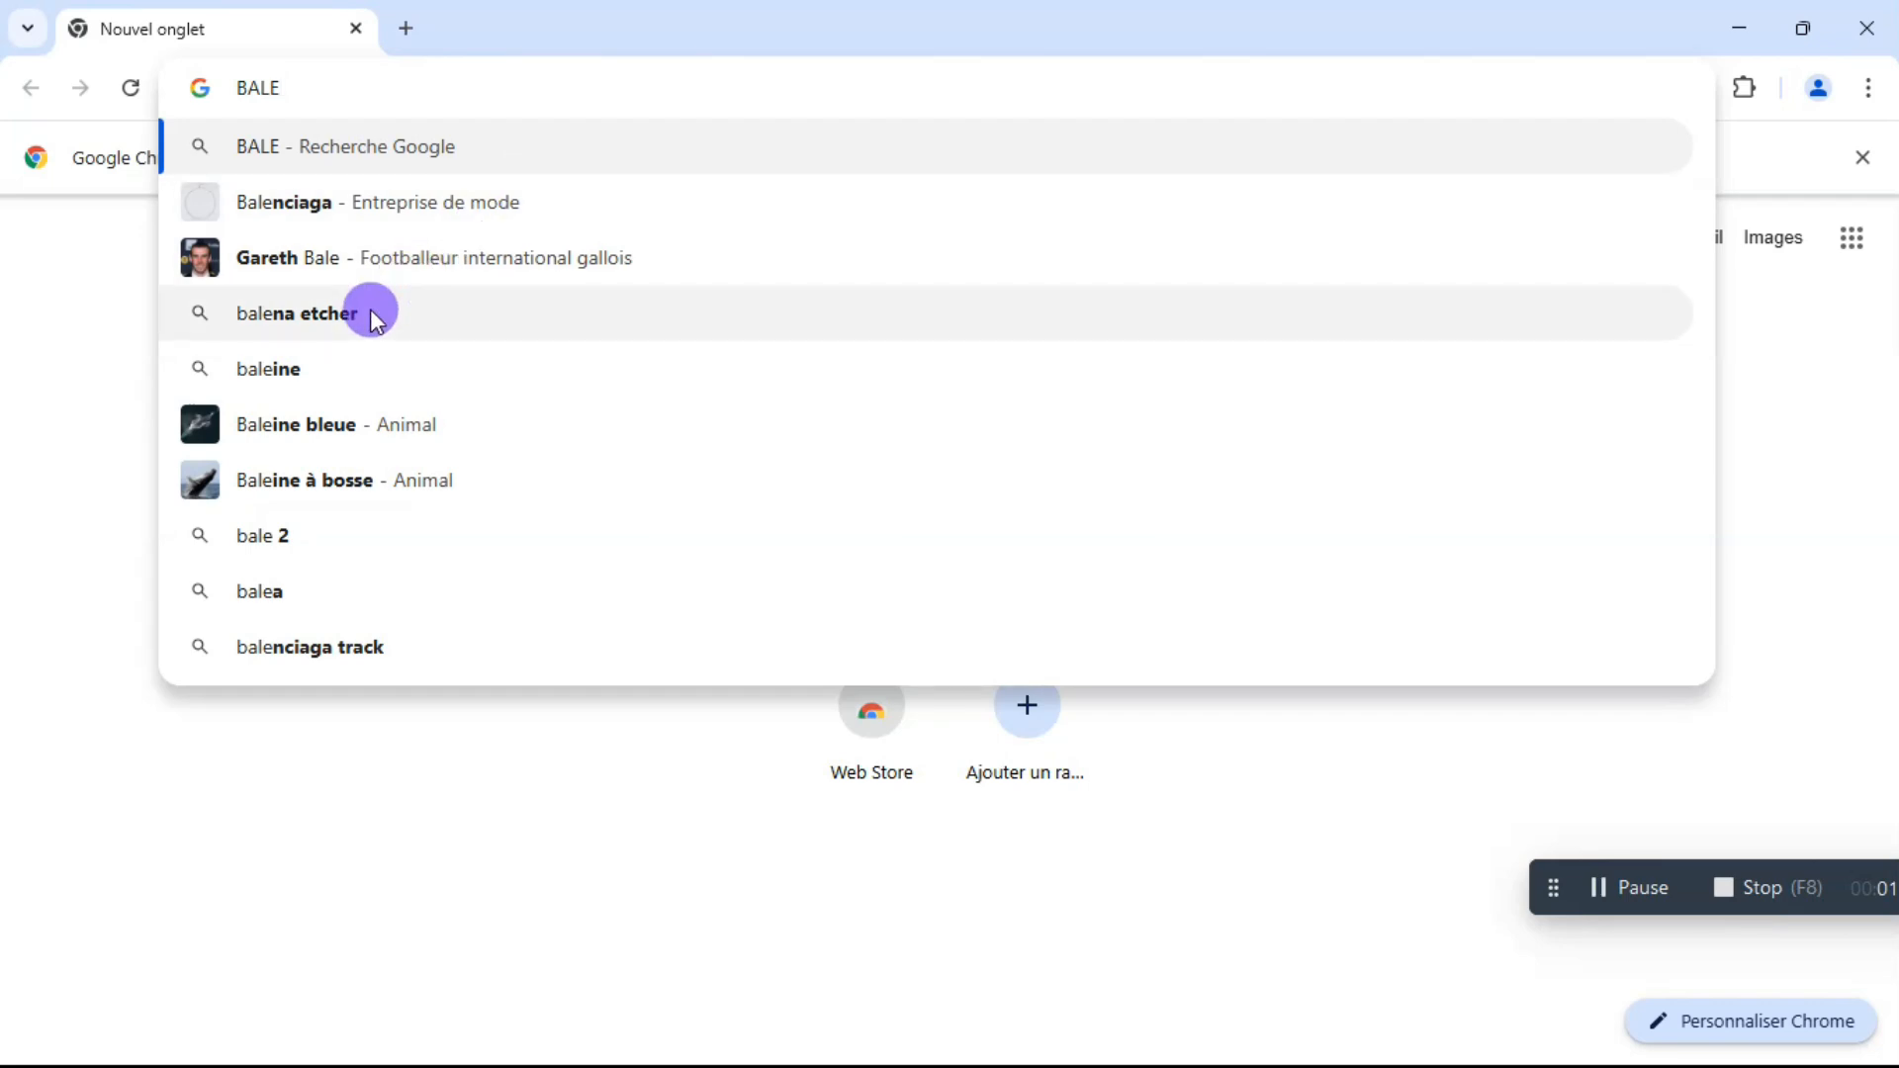
text(NA)
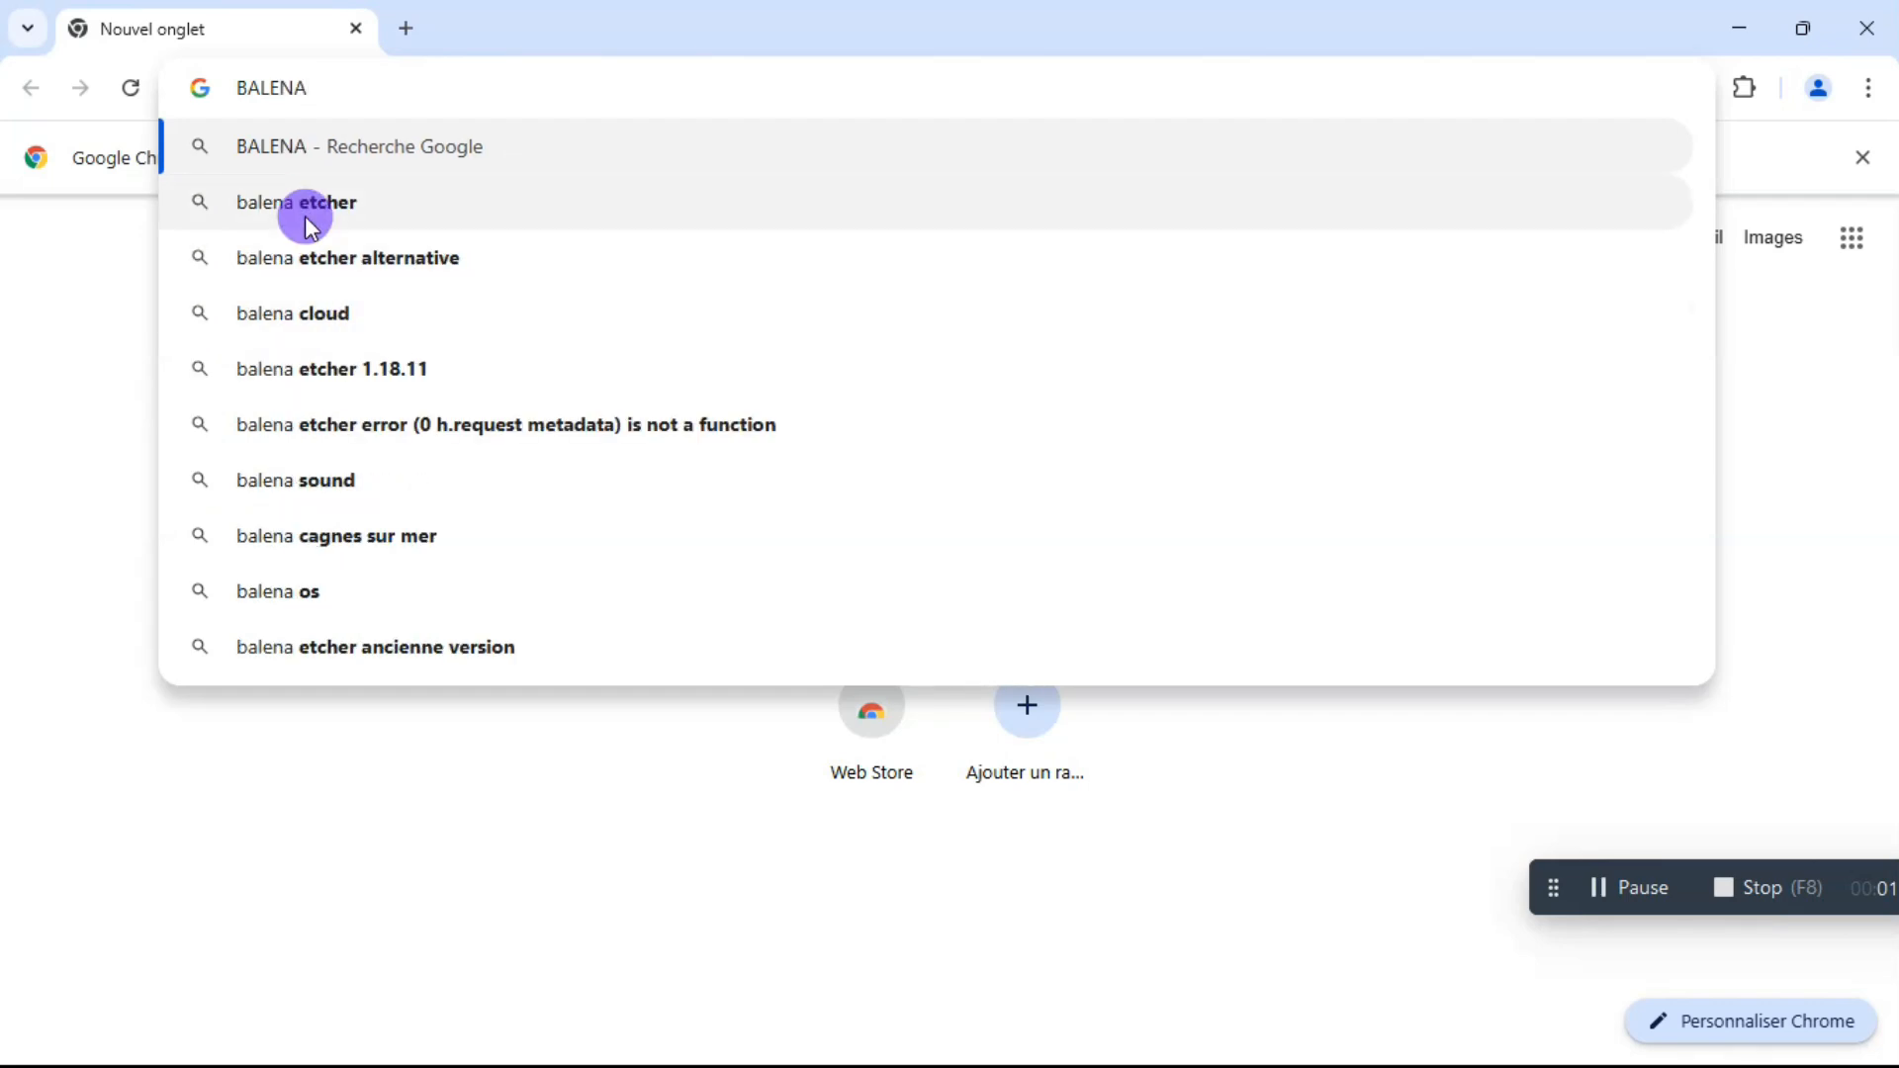
key(Down)
click(311, 227)
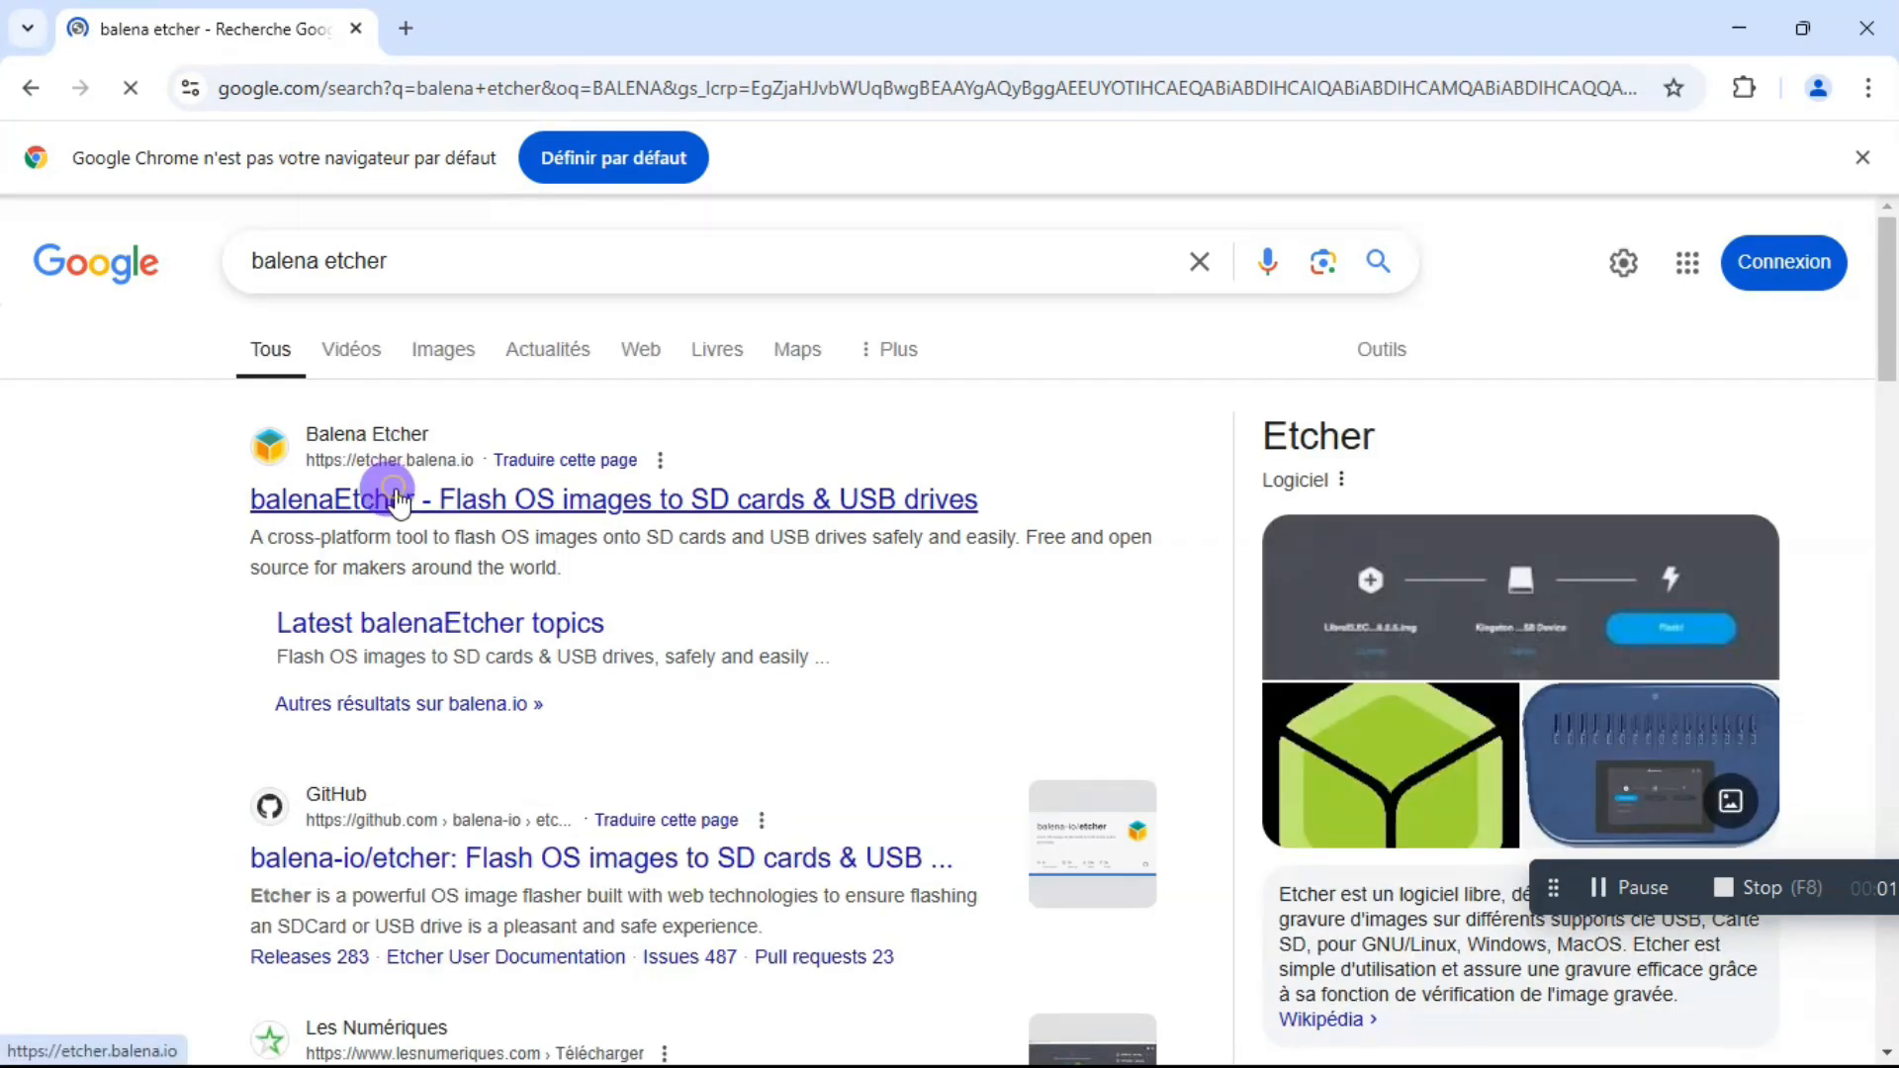
Open the Download Etcher list on the official etcher.balena.io site and accept all cookies.
click(399, 501)
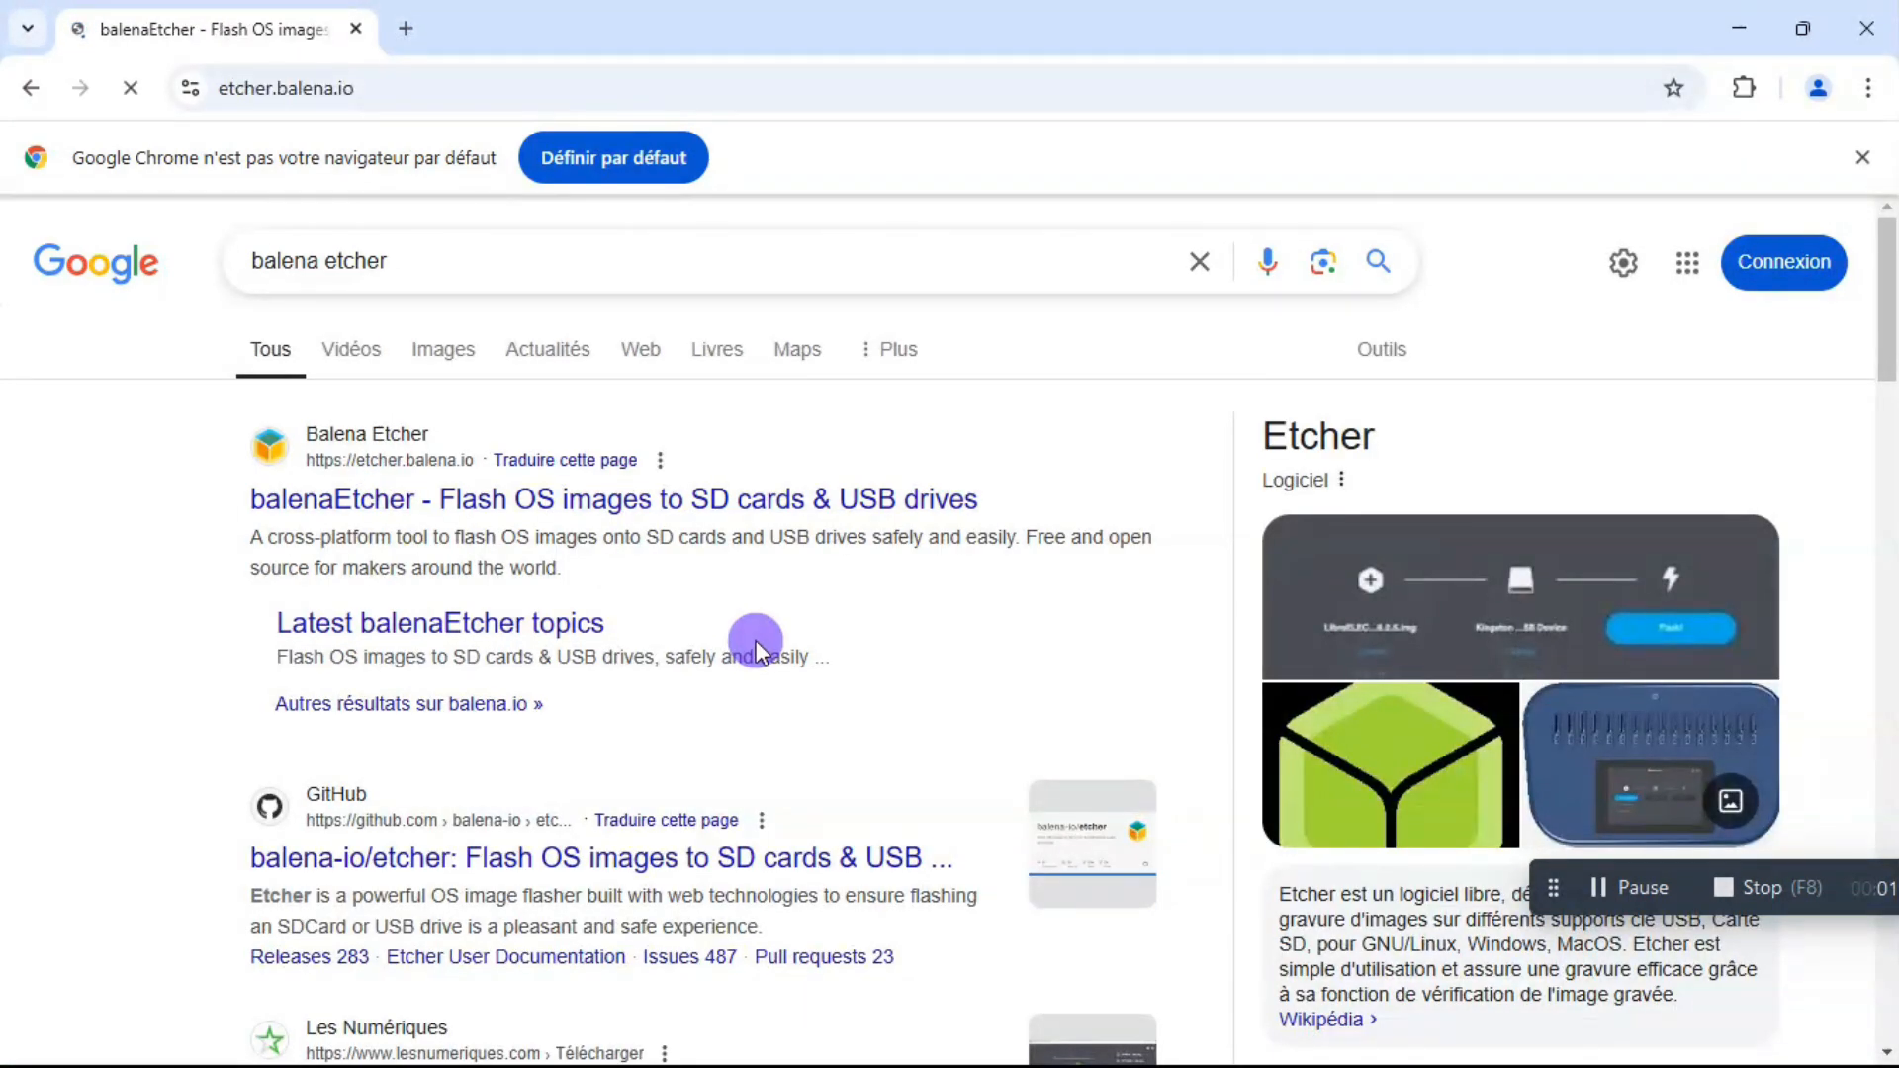
scroll(751, 635, down, 2)
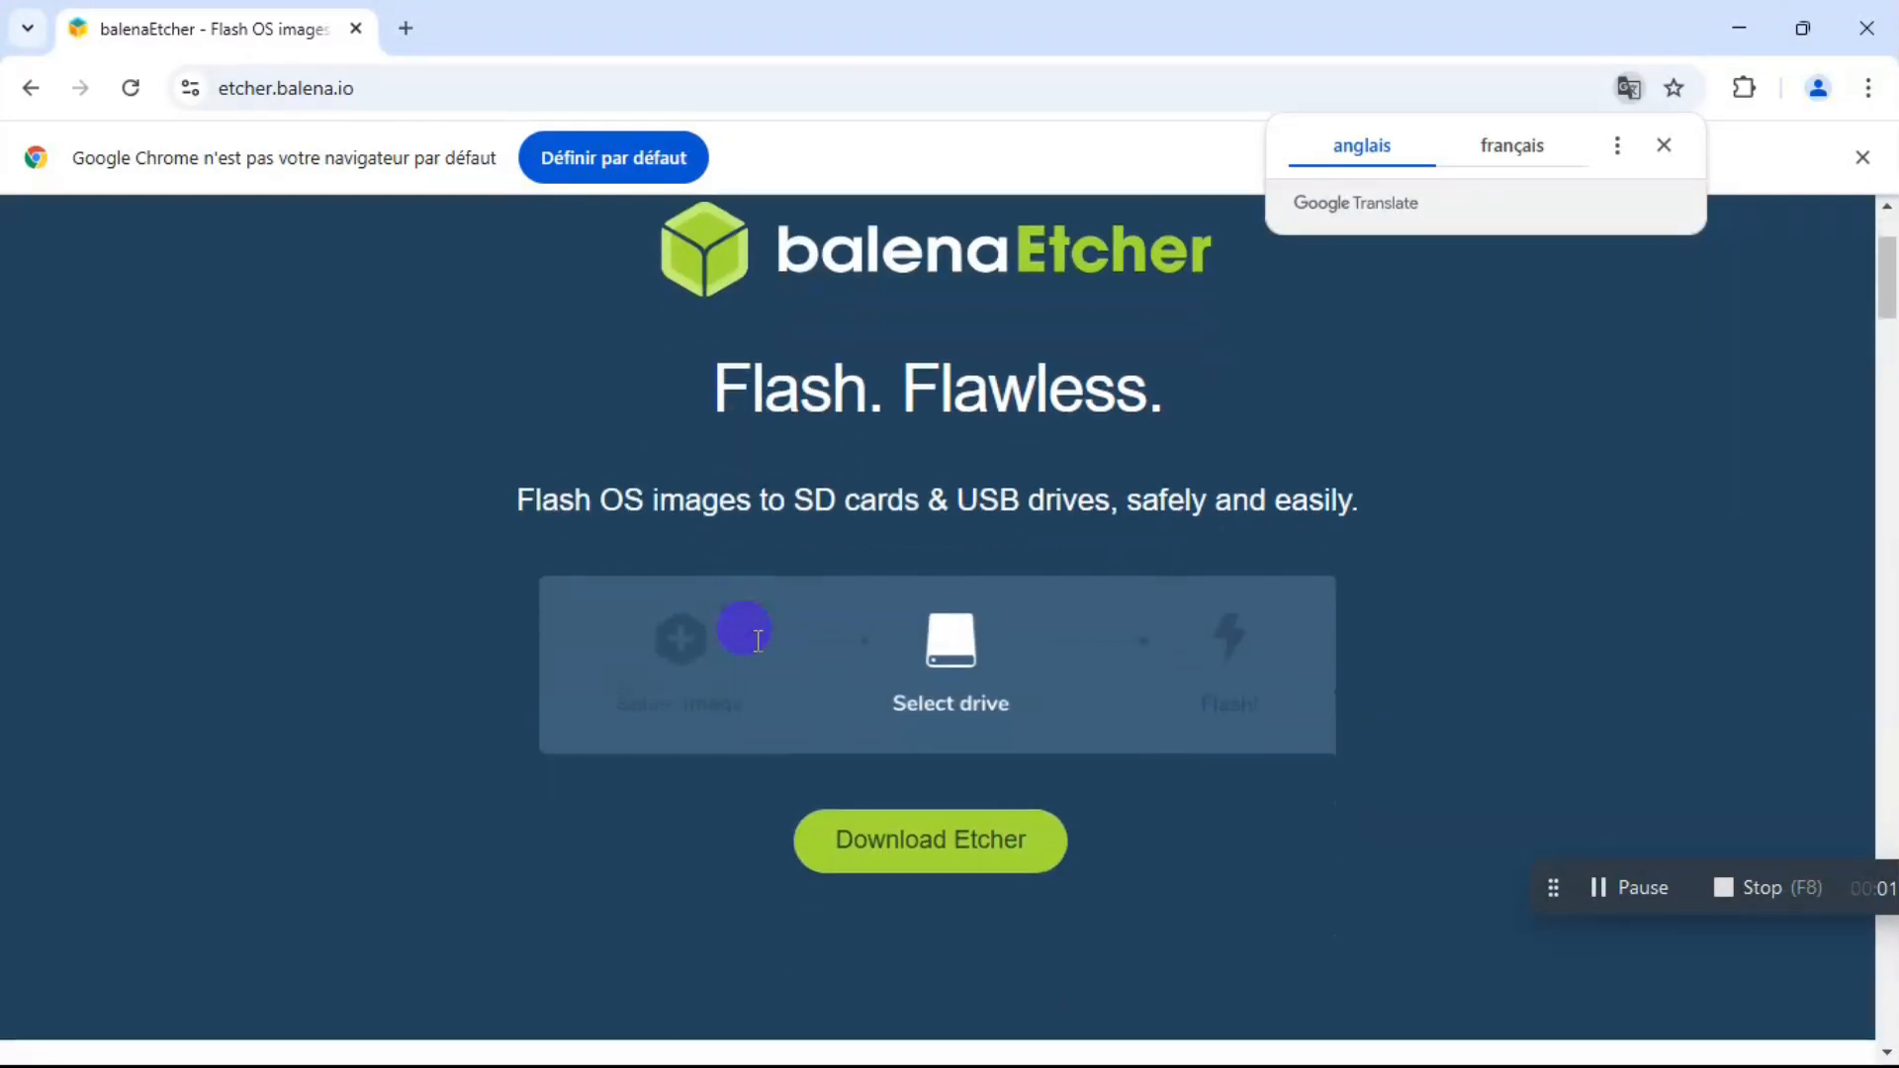
drag(794, 495, 1056, 486)
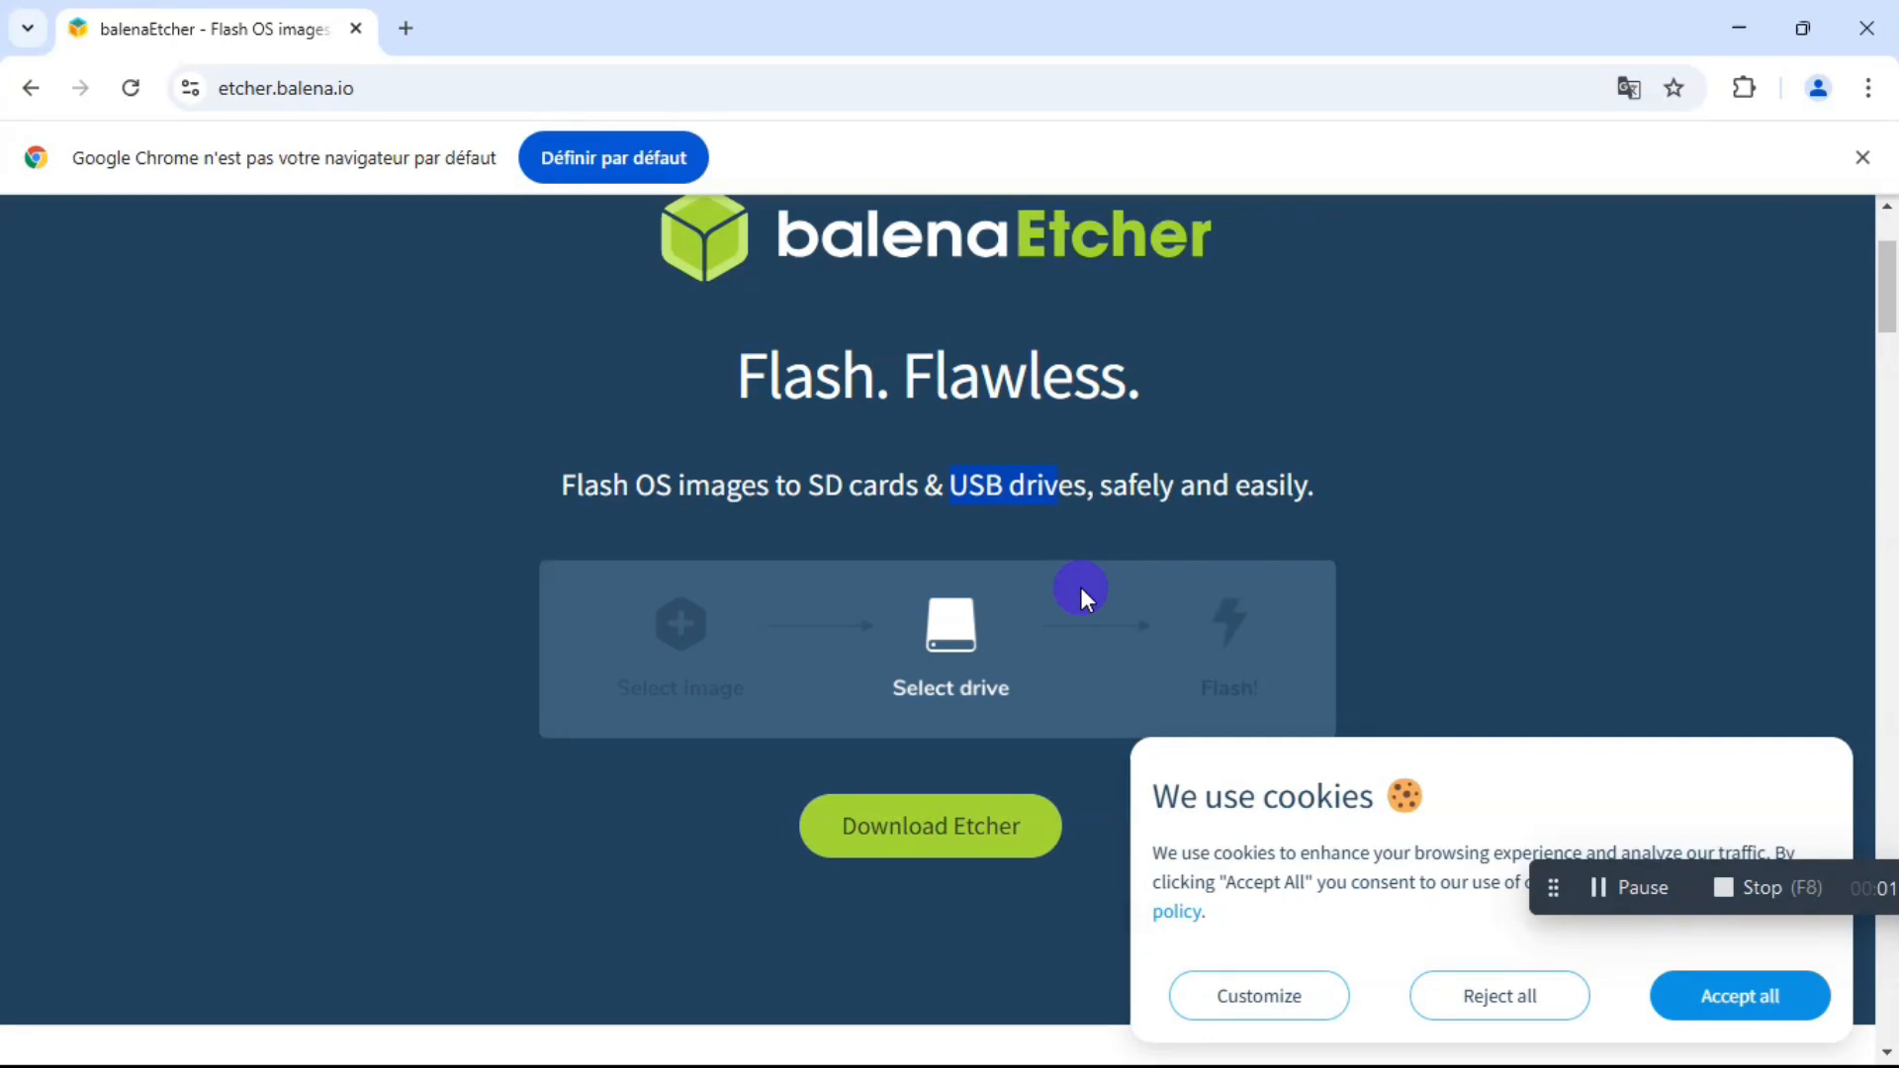
click(966, 837)
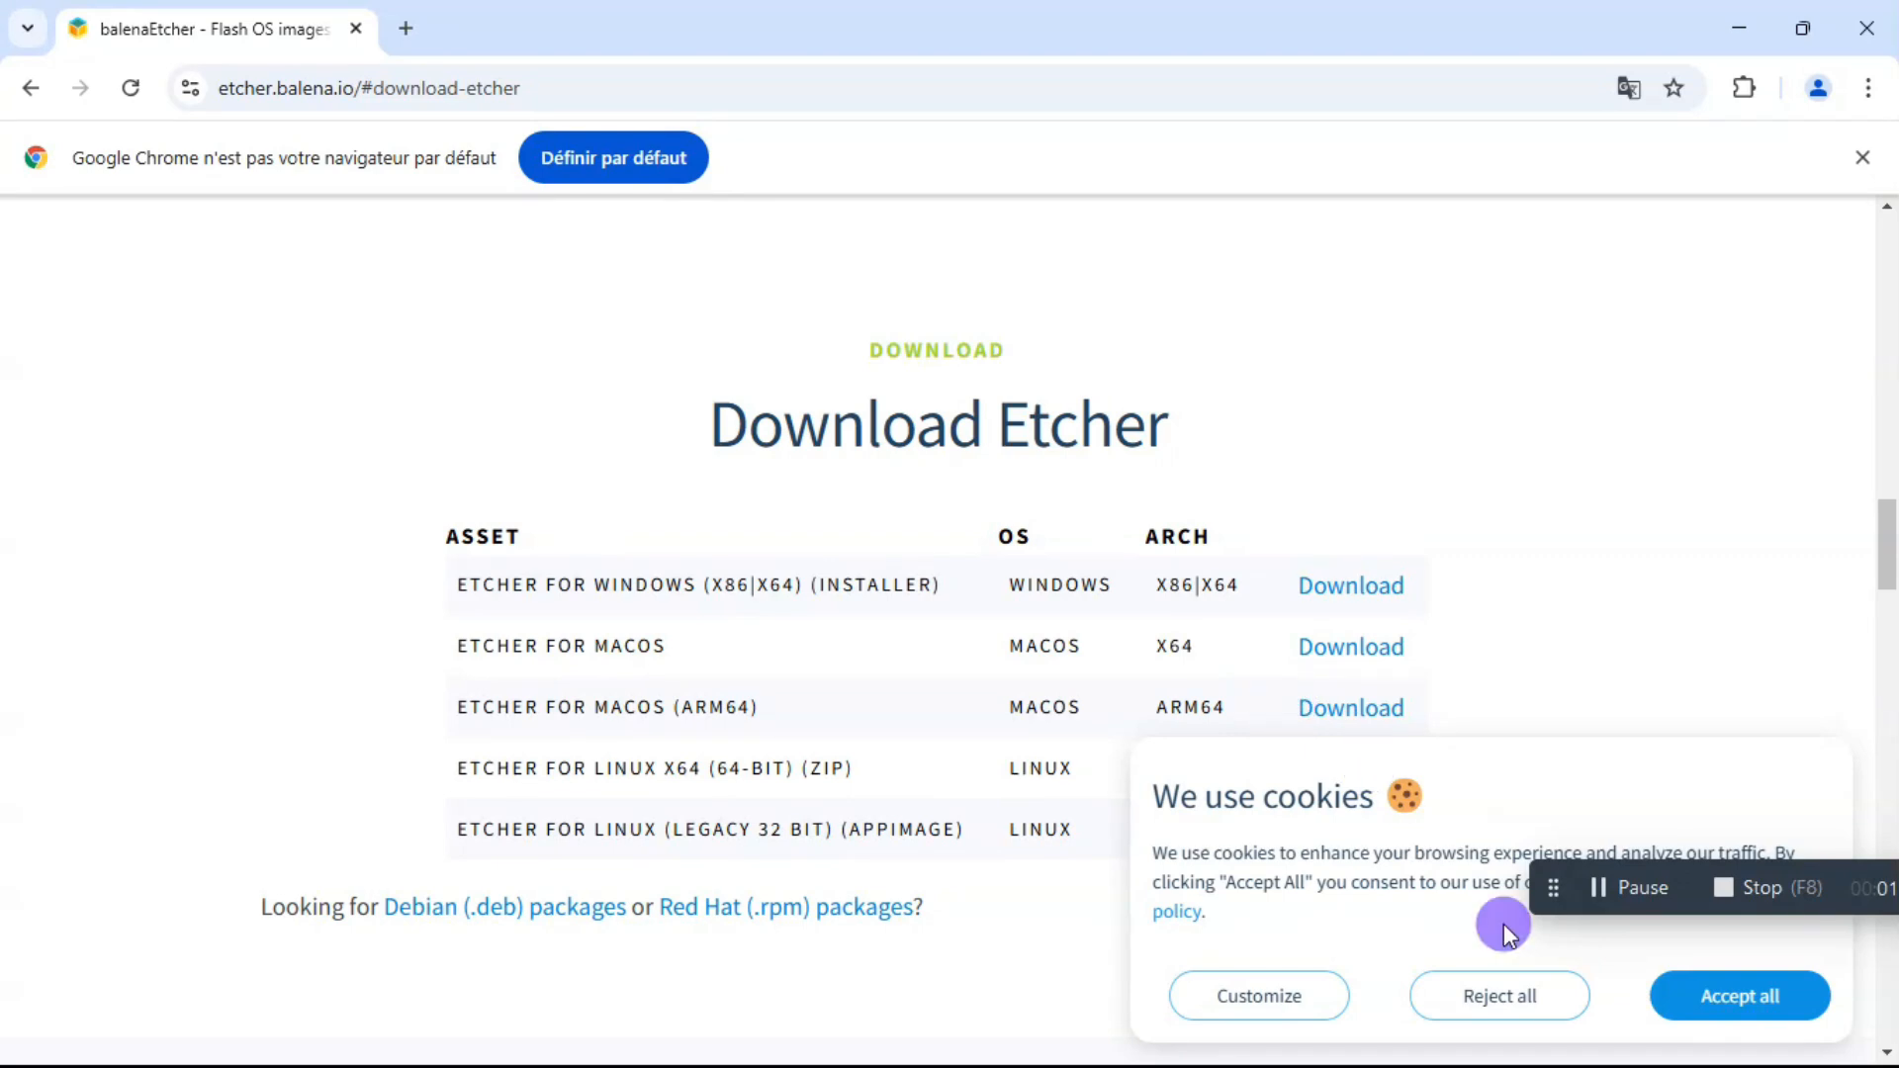
click(1737, 993)
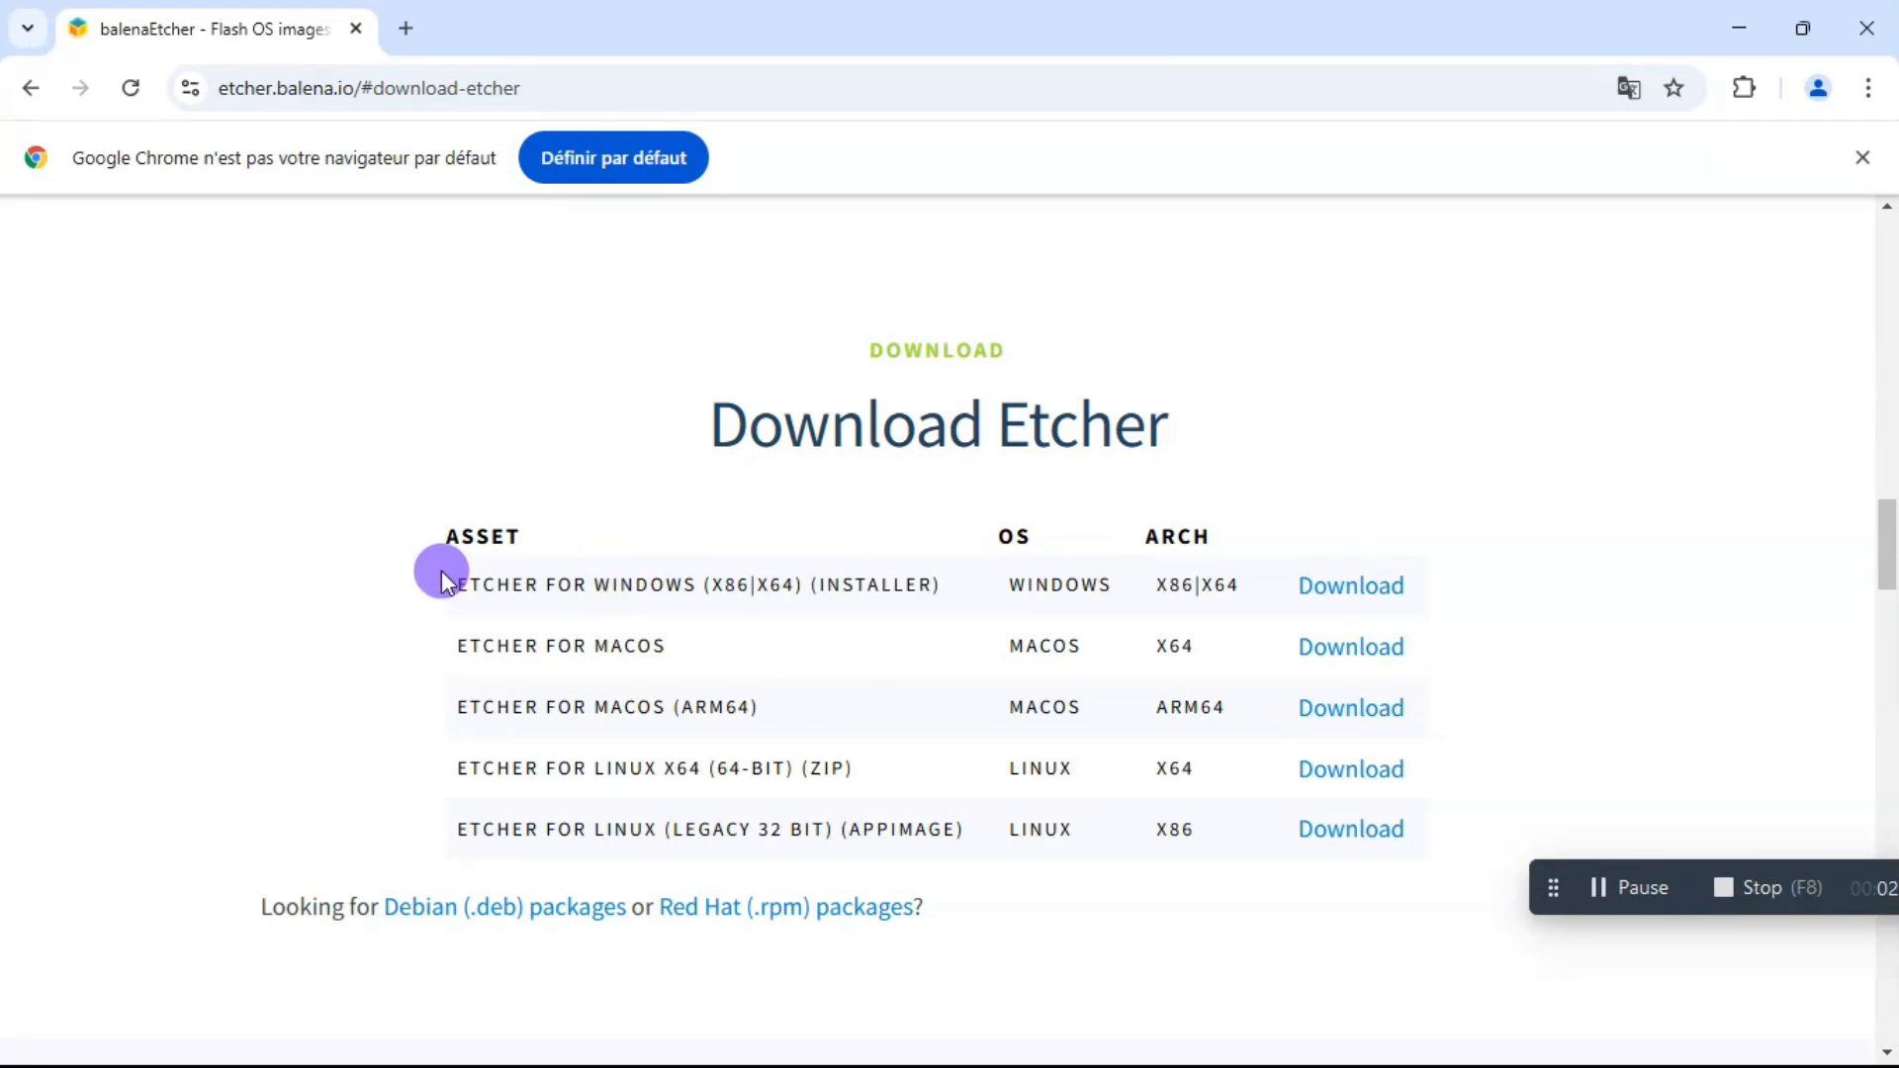
Download the Etcher for Windows (x86|x64) installer, saving it to the desktop (Bureau) as balenaEtcher-1.19.25.Setup_2.
drag(454, 583, 933, 607)
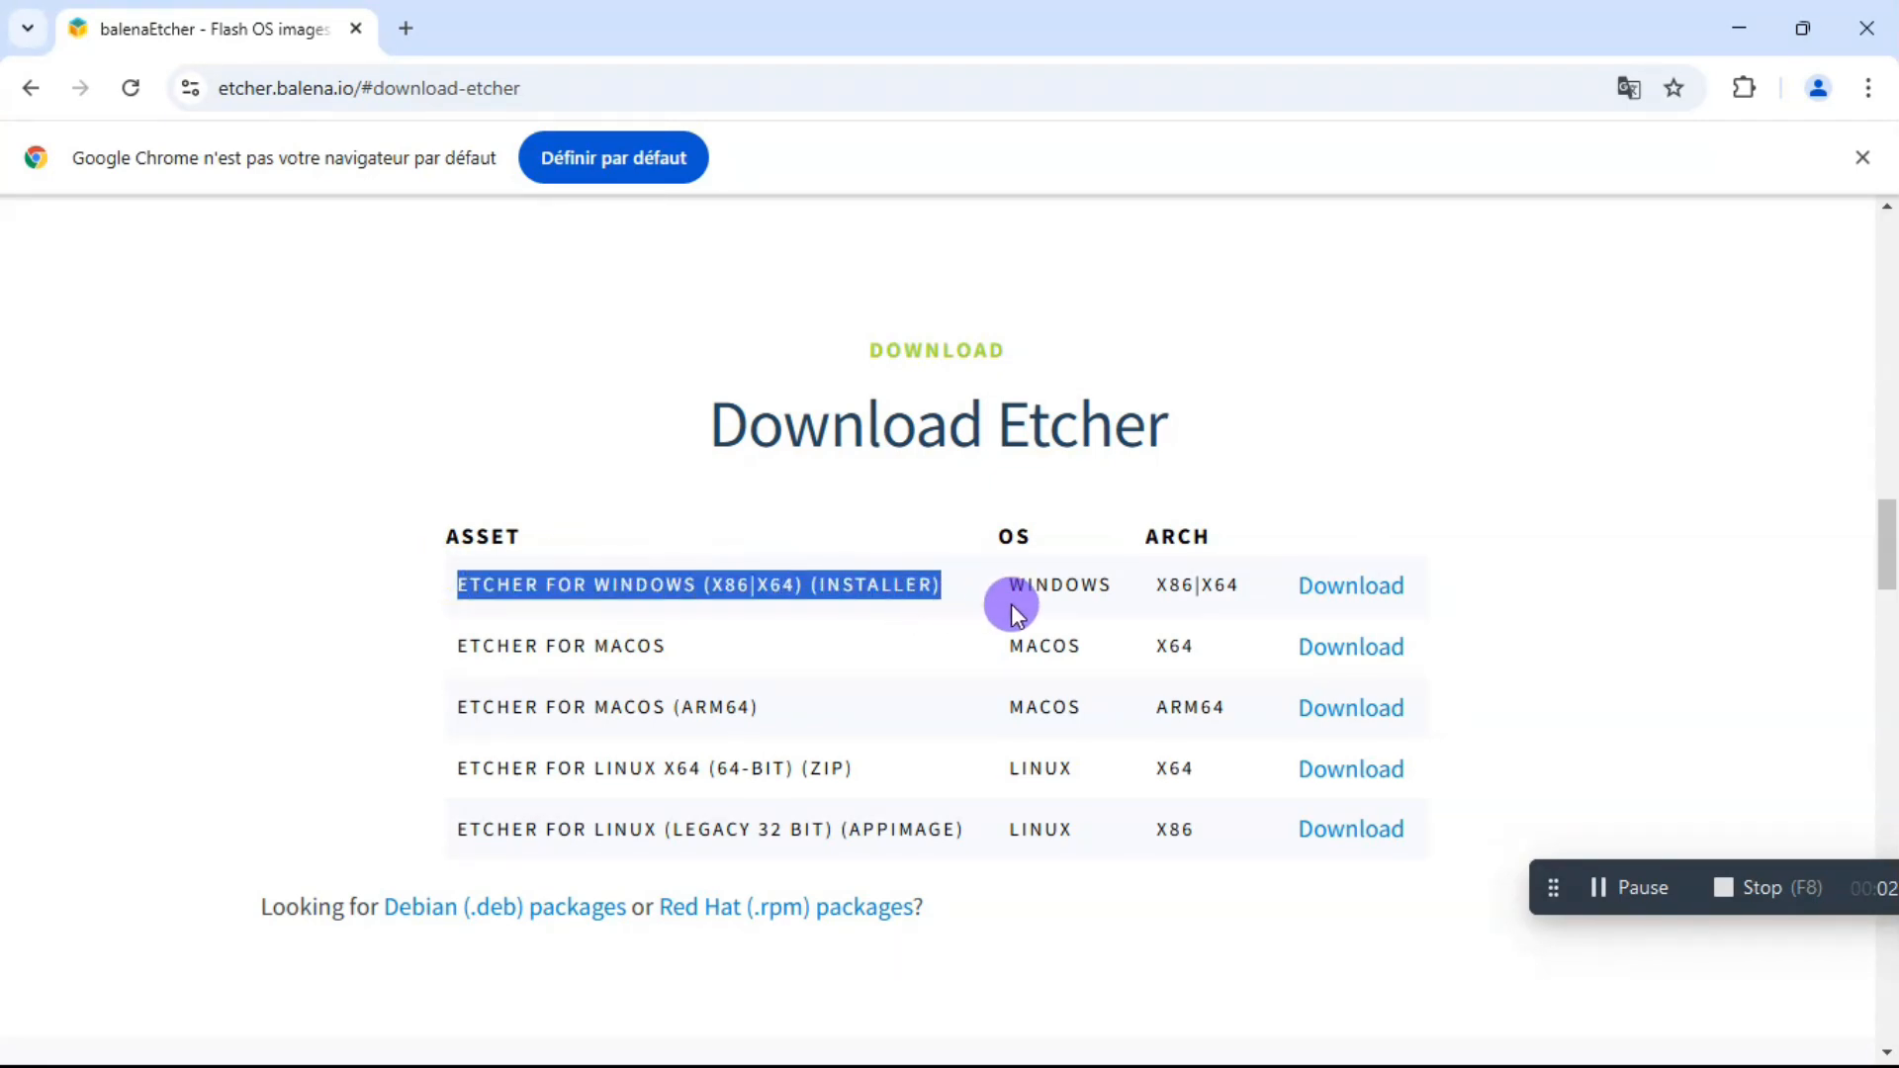
drag(1147, 597, 1241, 583)
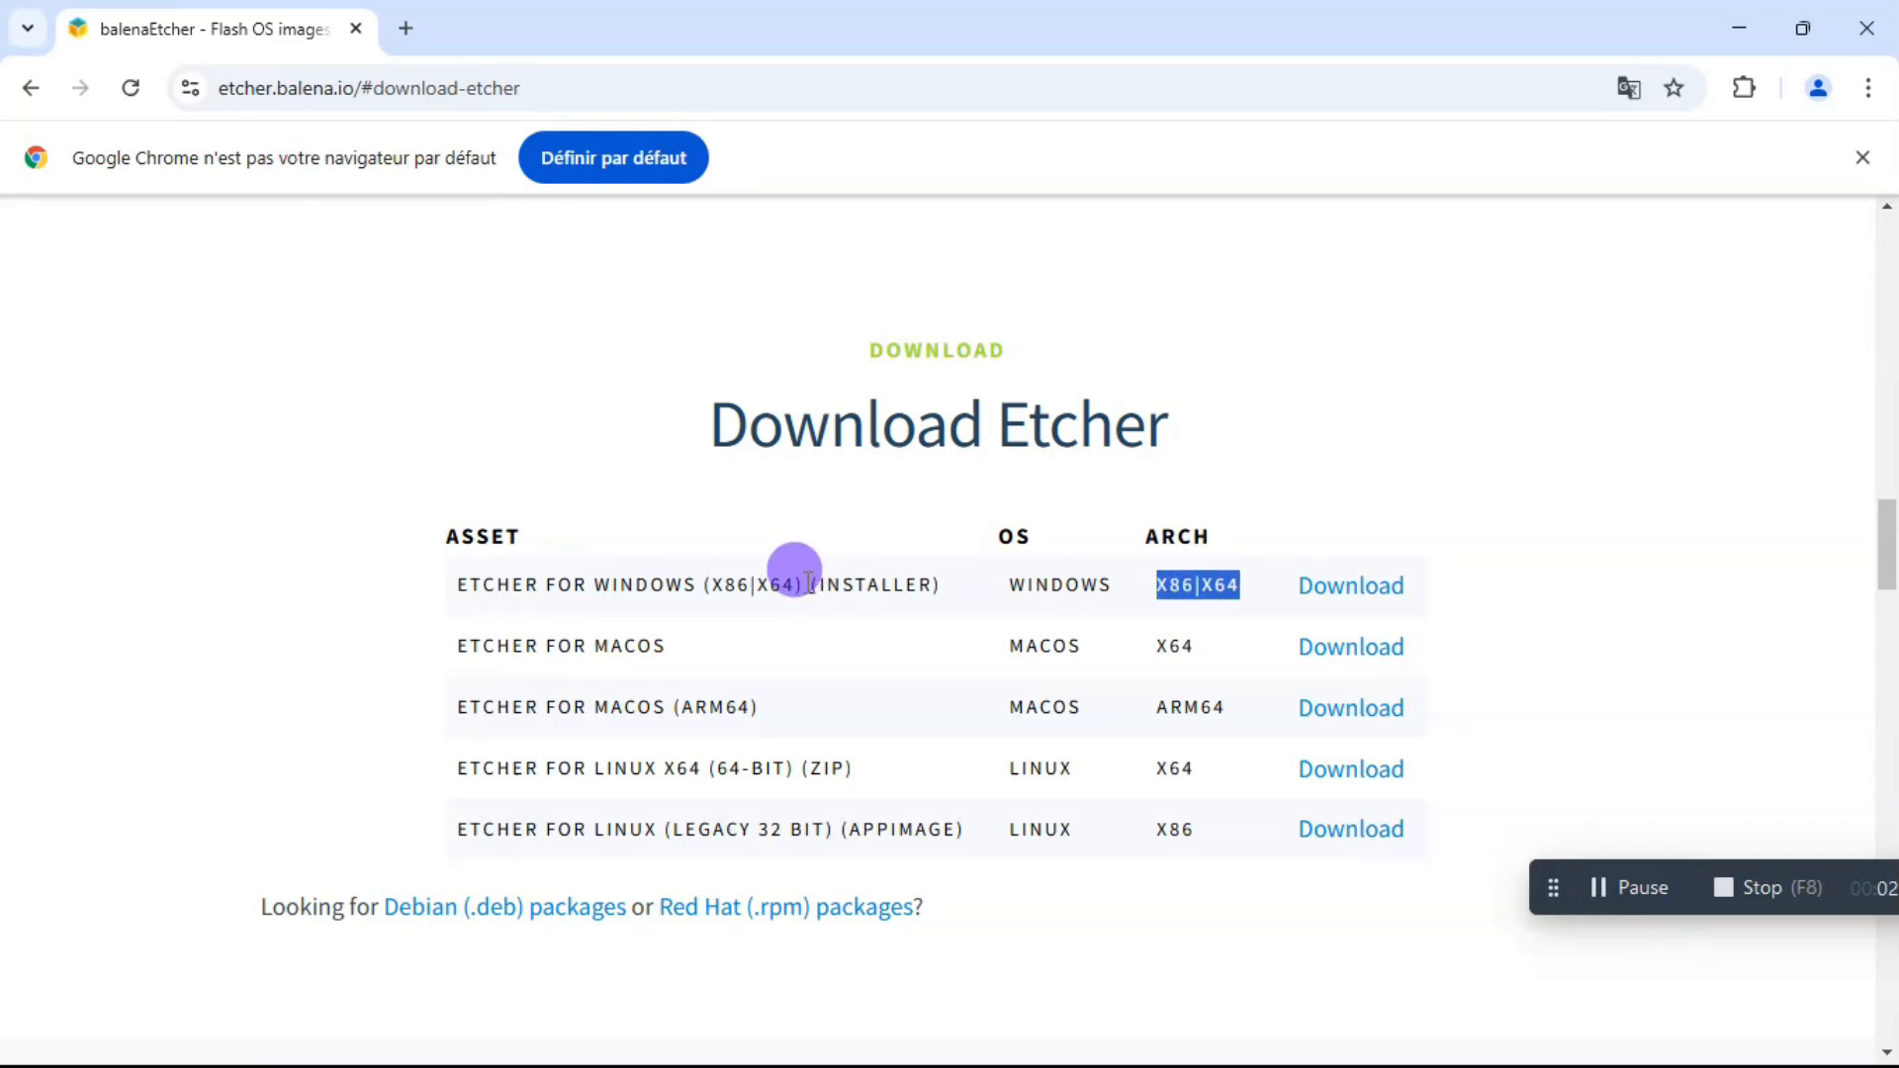
drag(804, 584, 941, 585)
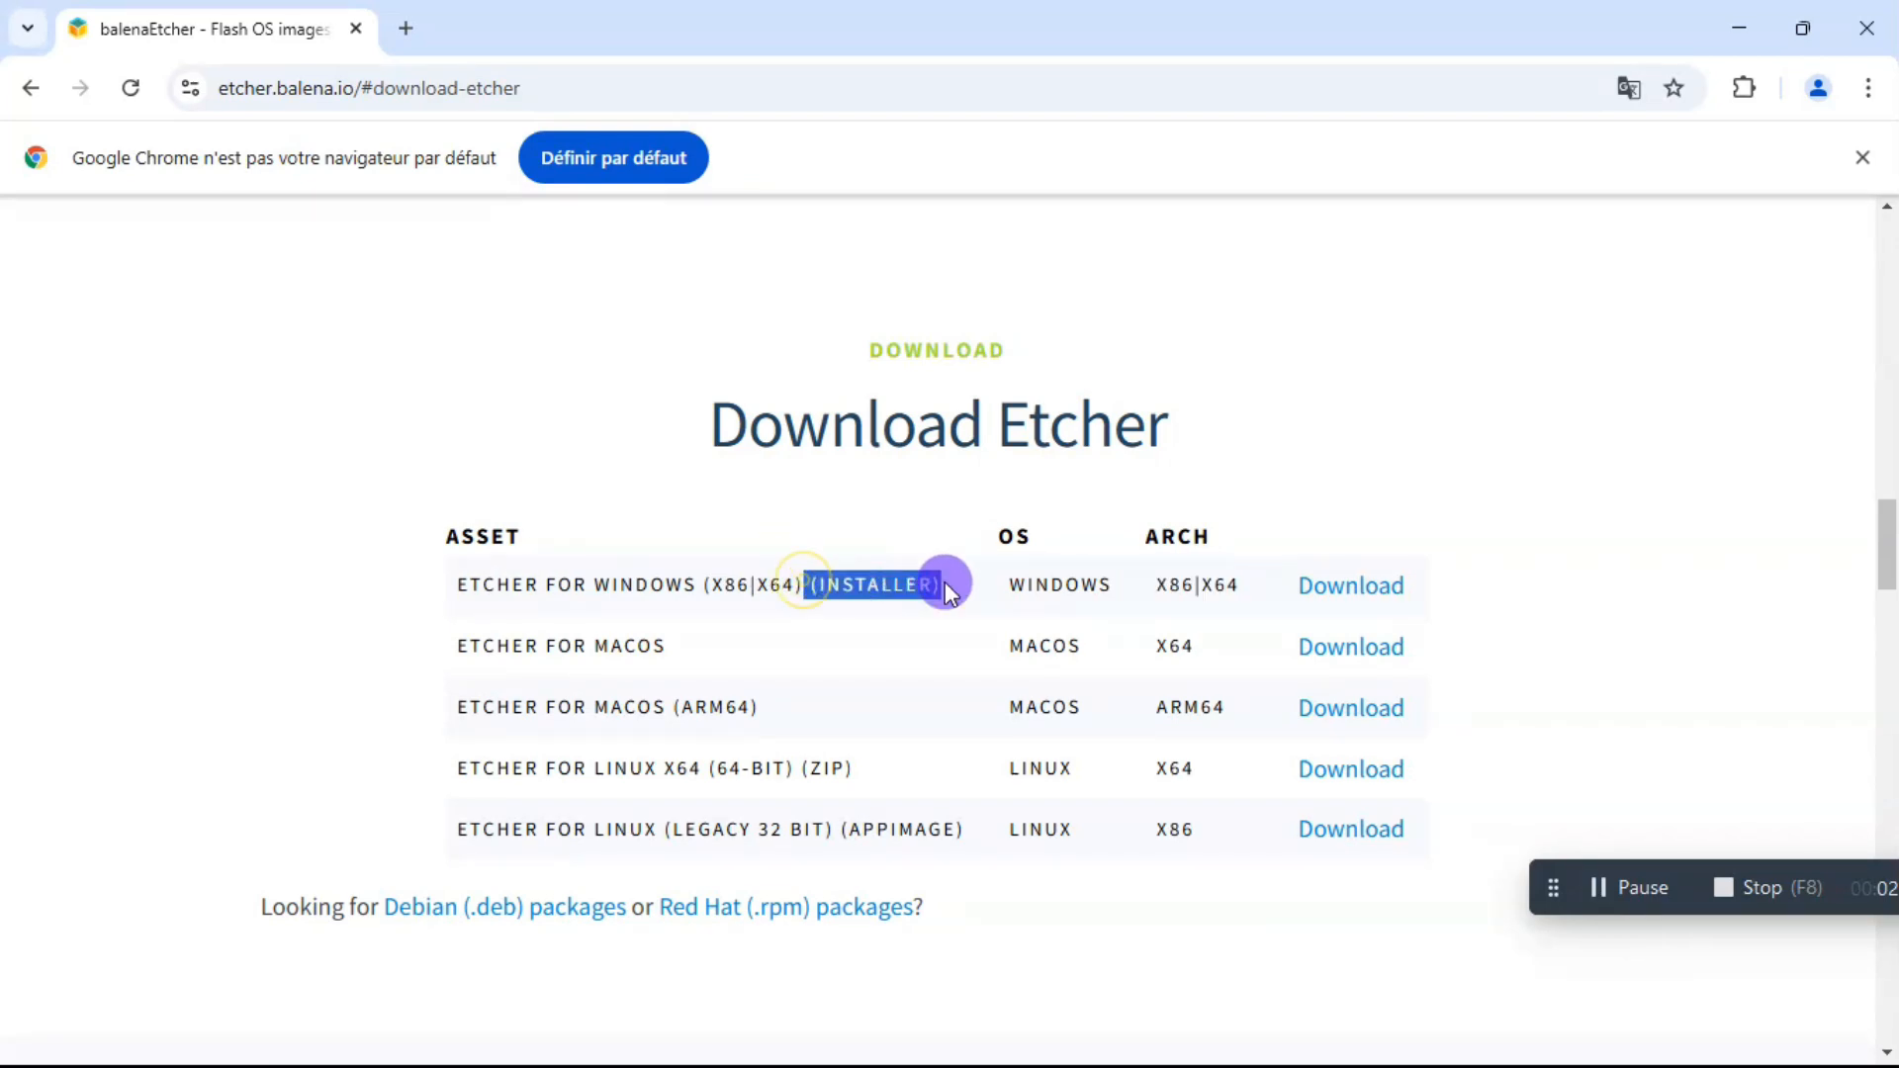
click(1343, 586)
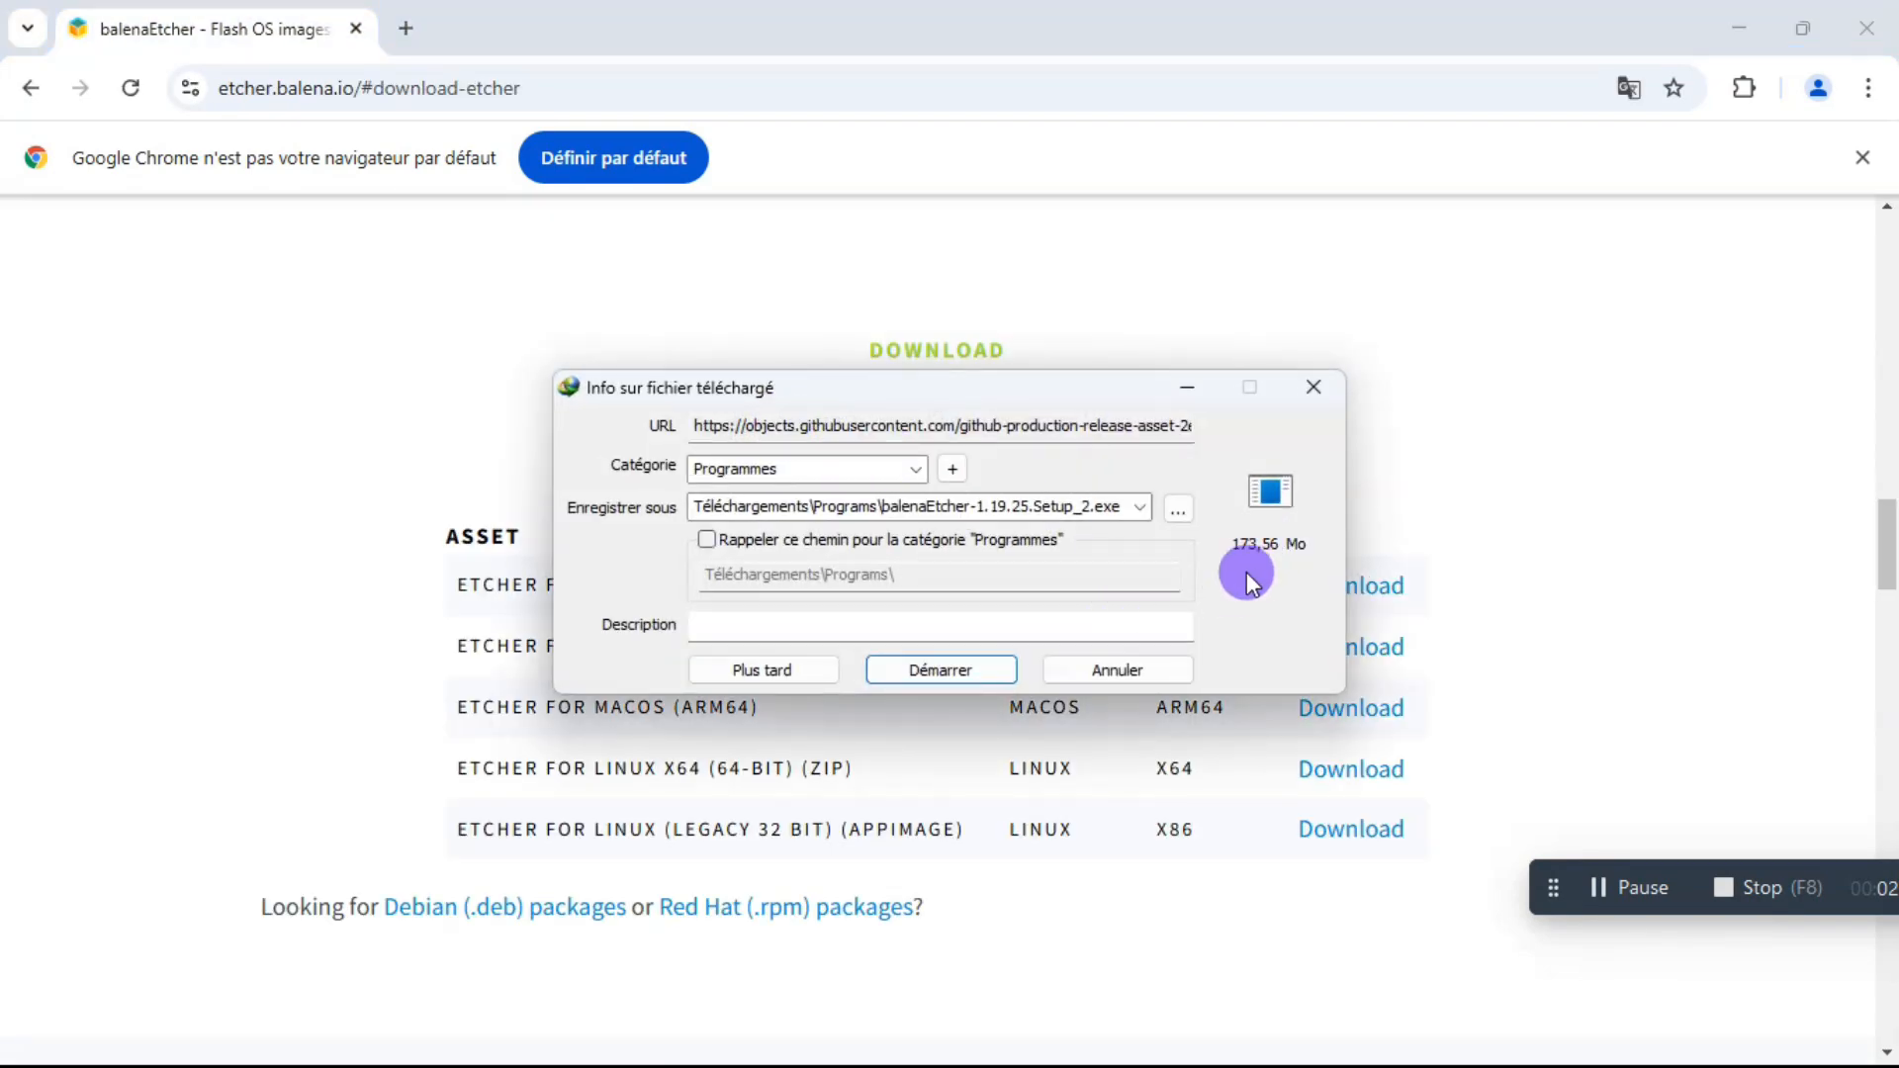
click(1177, 509)
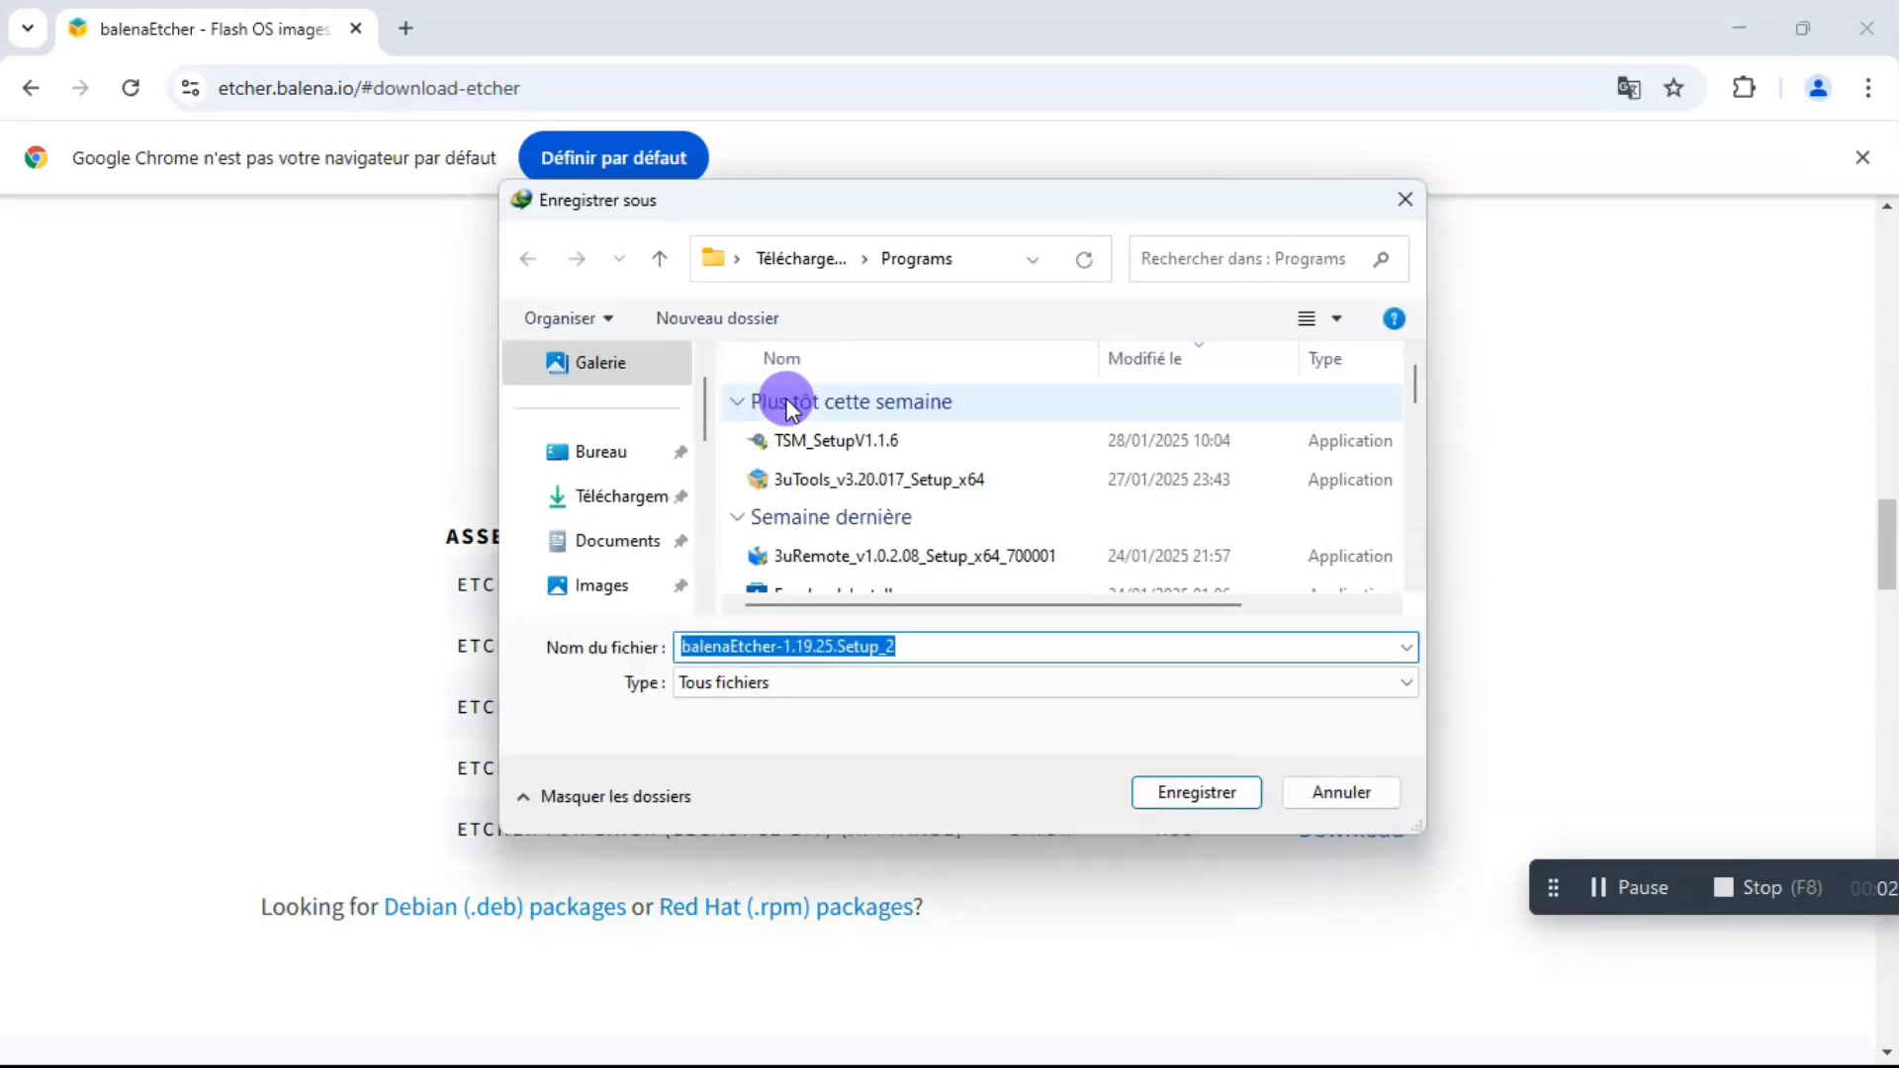
click(621, 452)
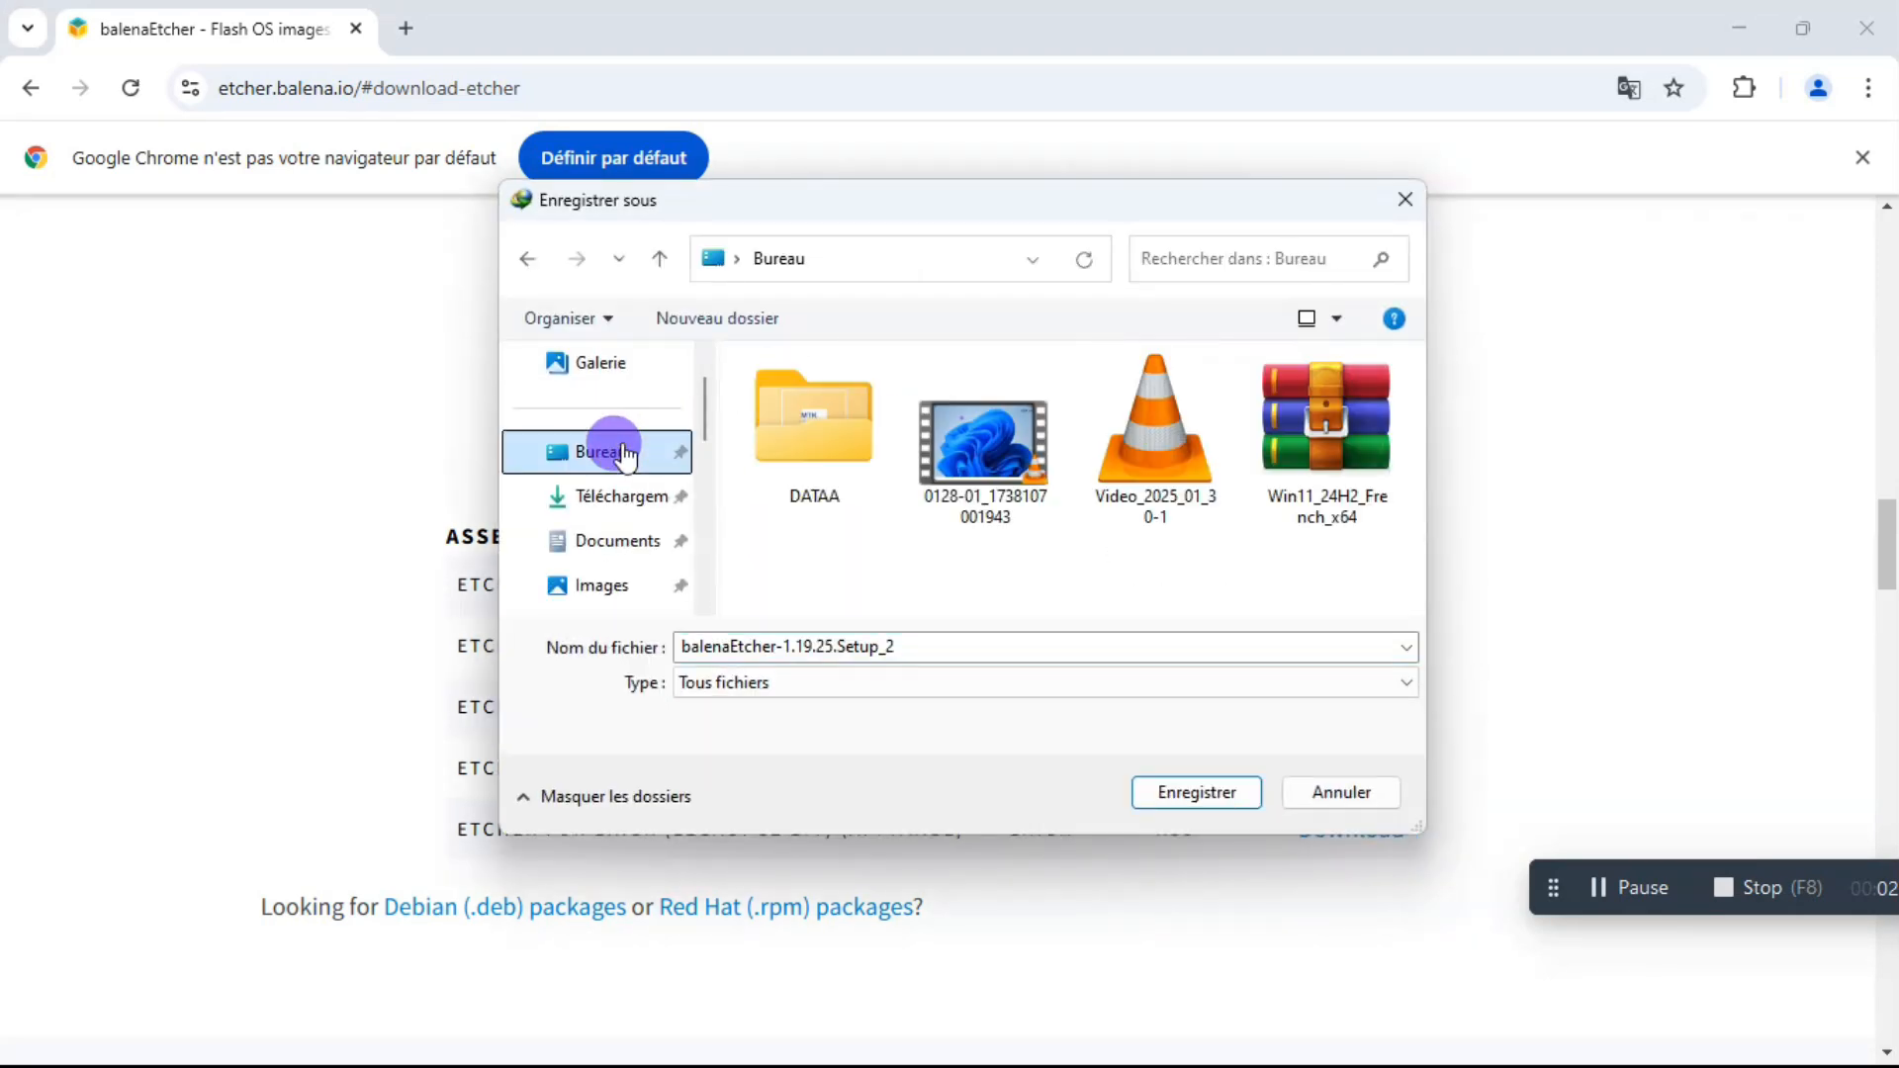
click(1224, 792)
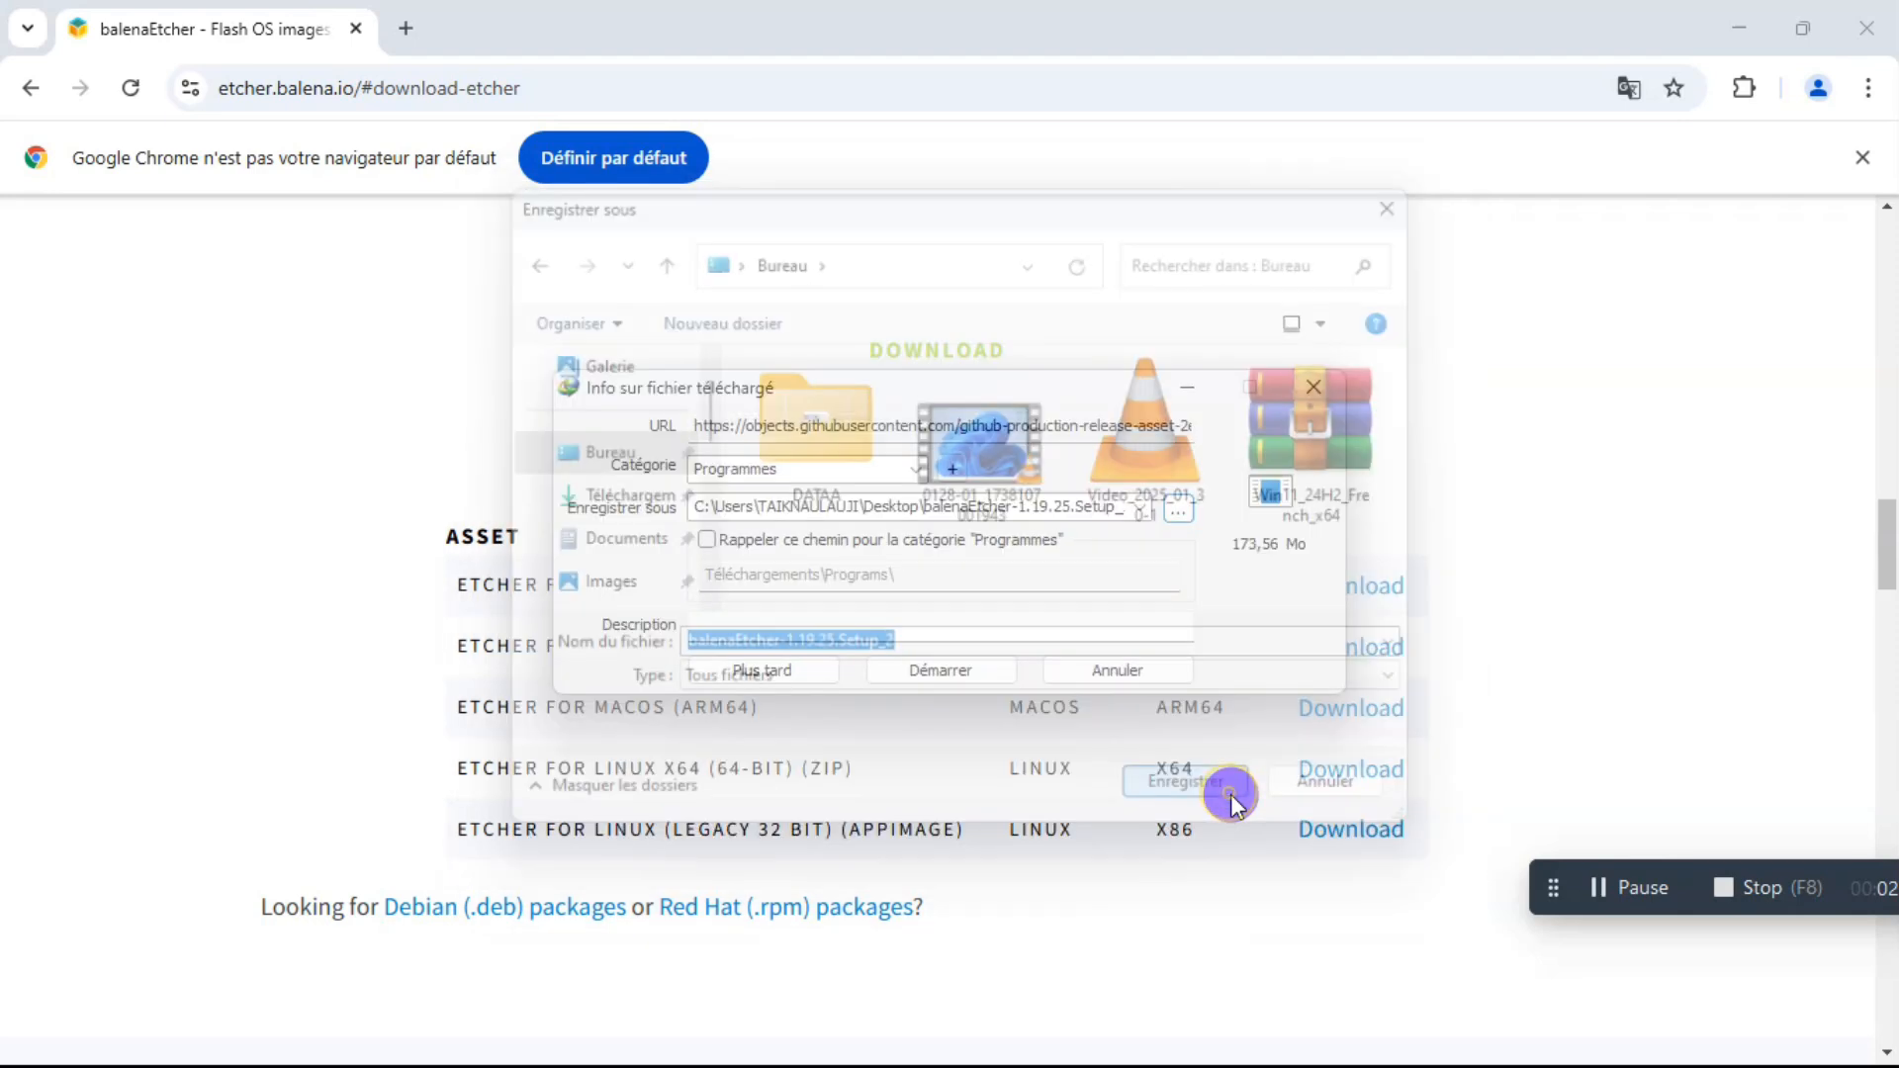
click(965, 675)
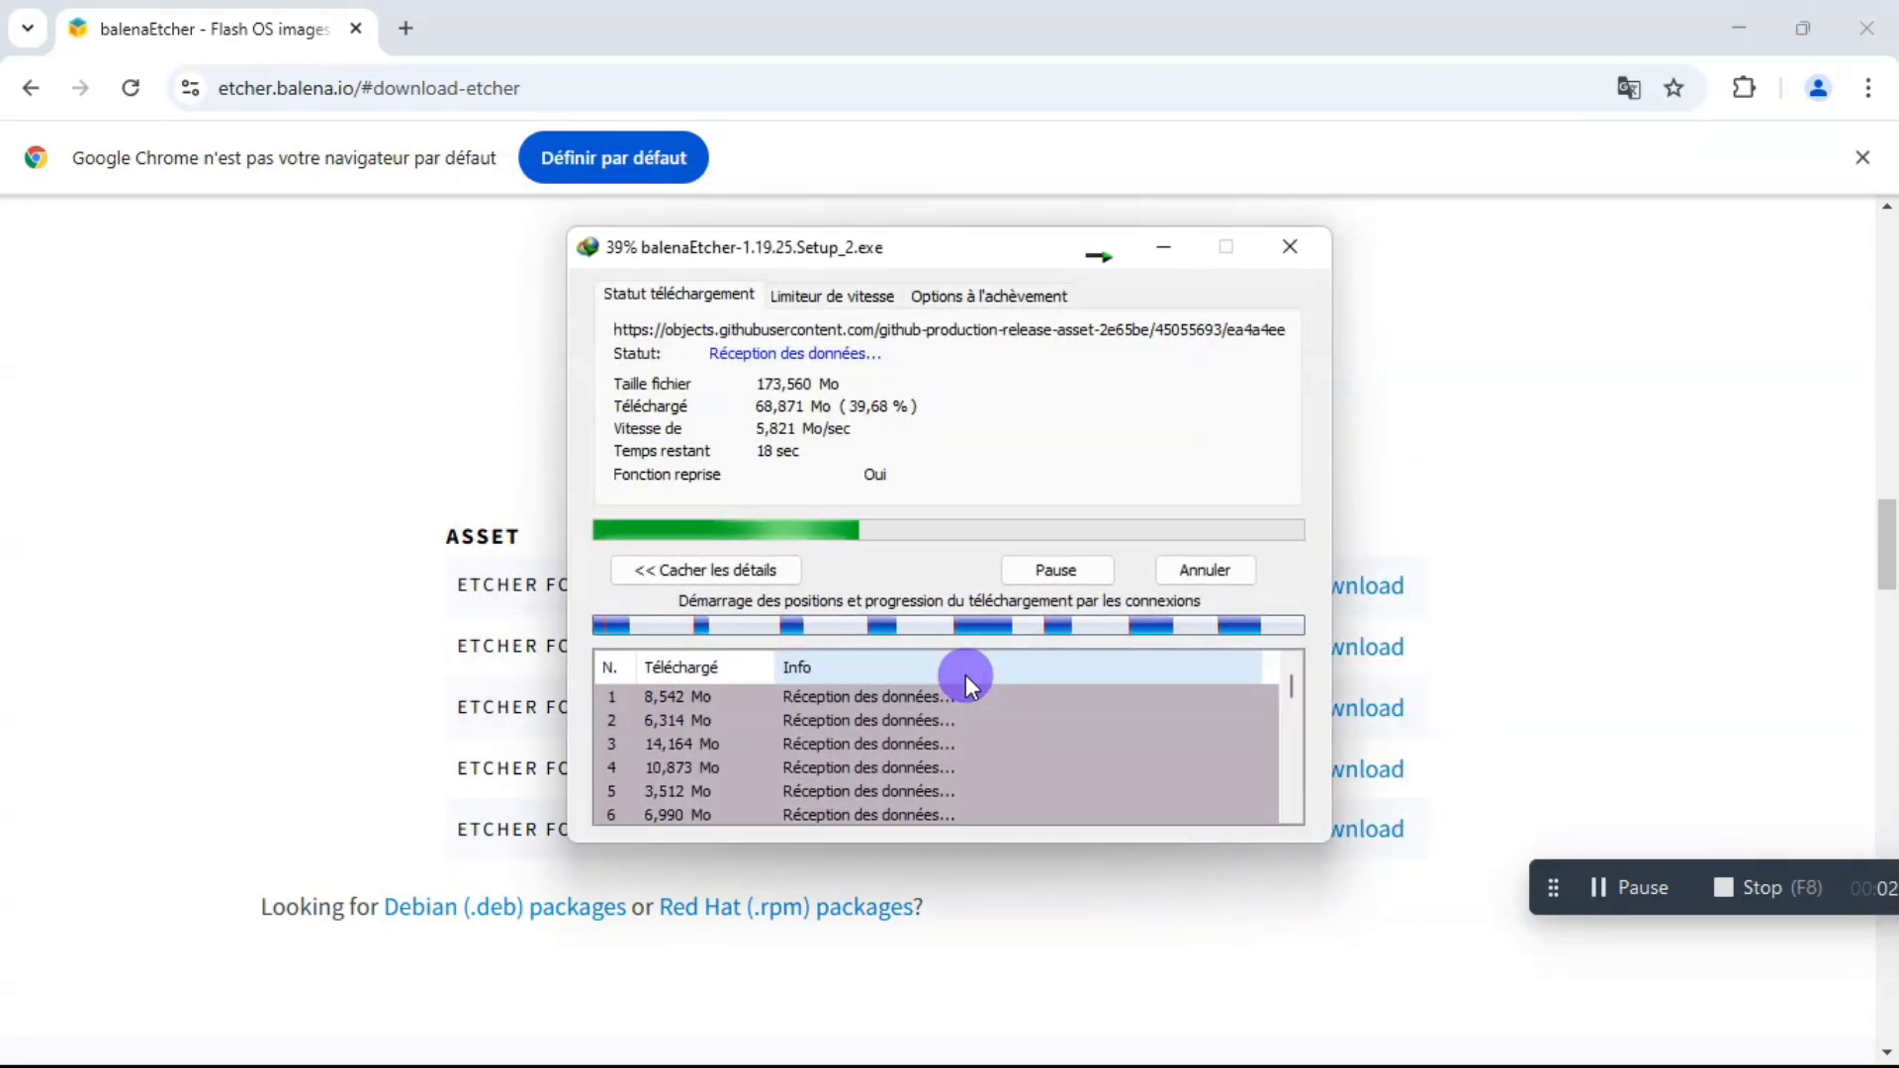
Search Google for rufus and open the official Rufus website.
click(425, 87)
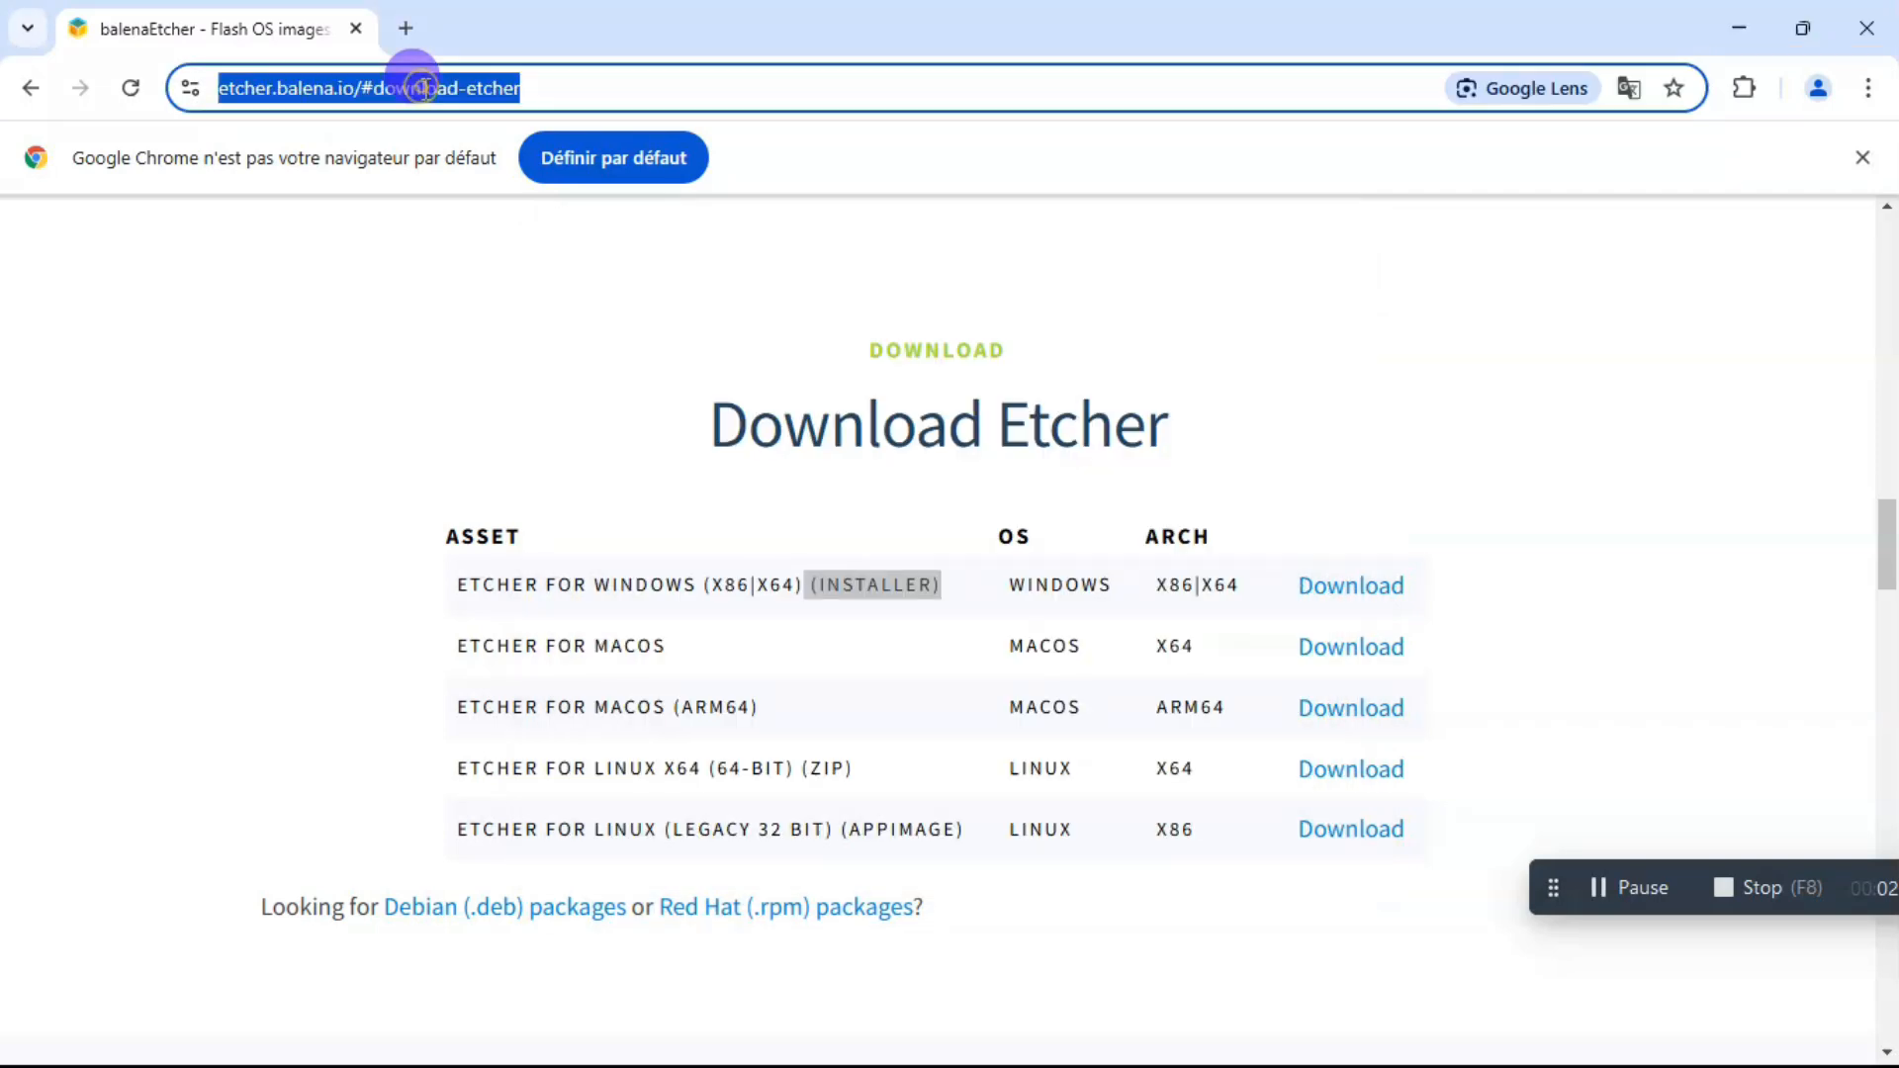
text(Rufus)
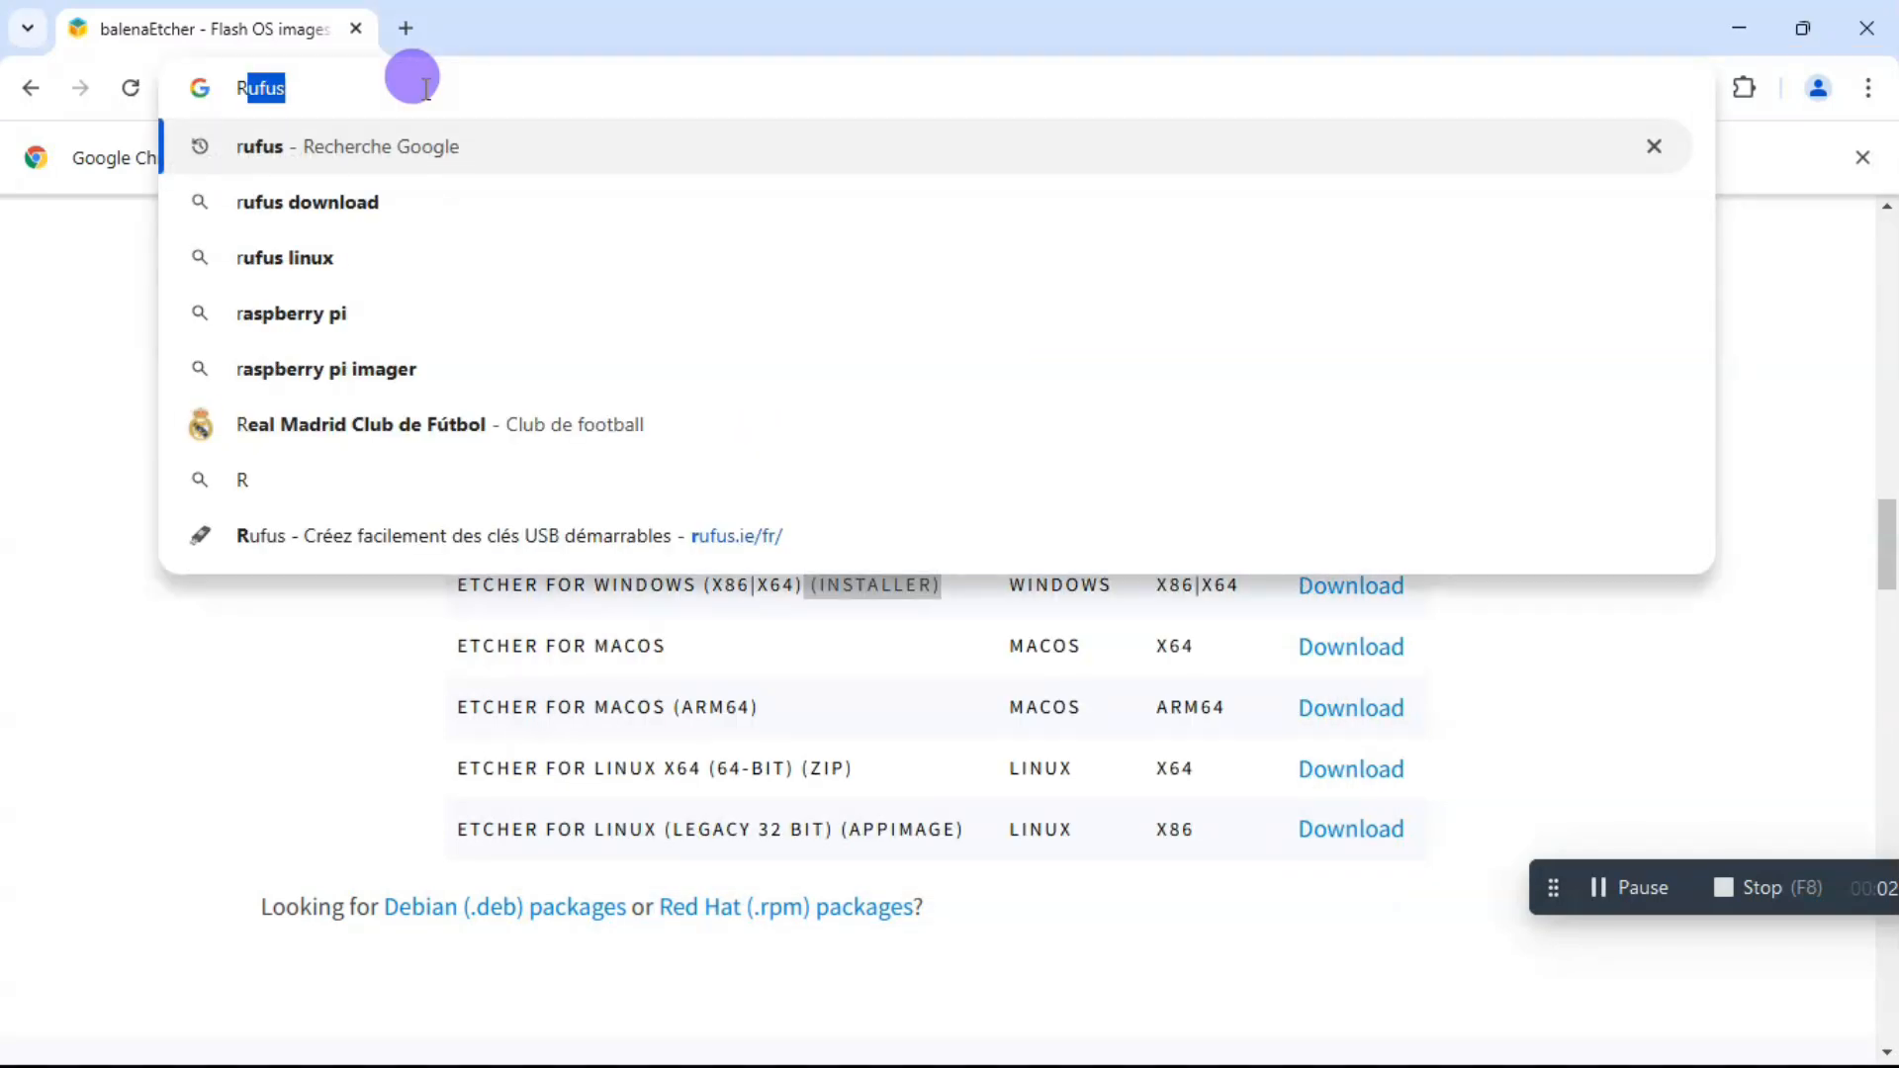
key(Return)
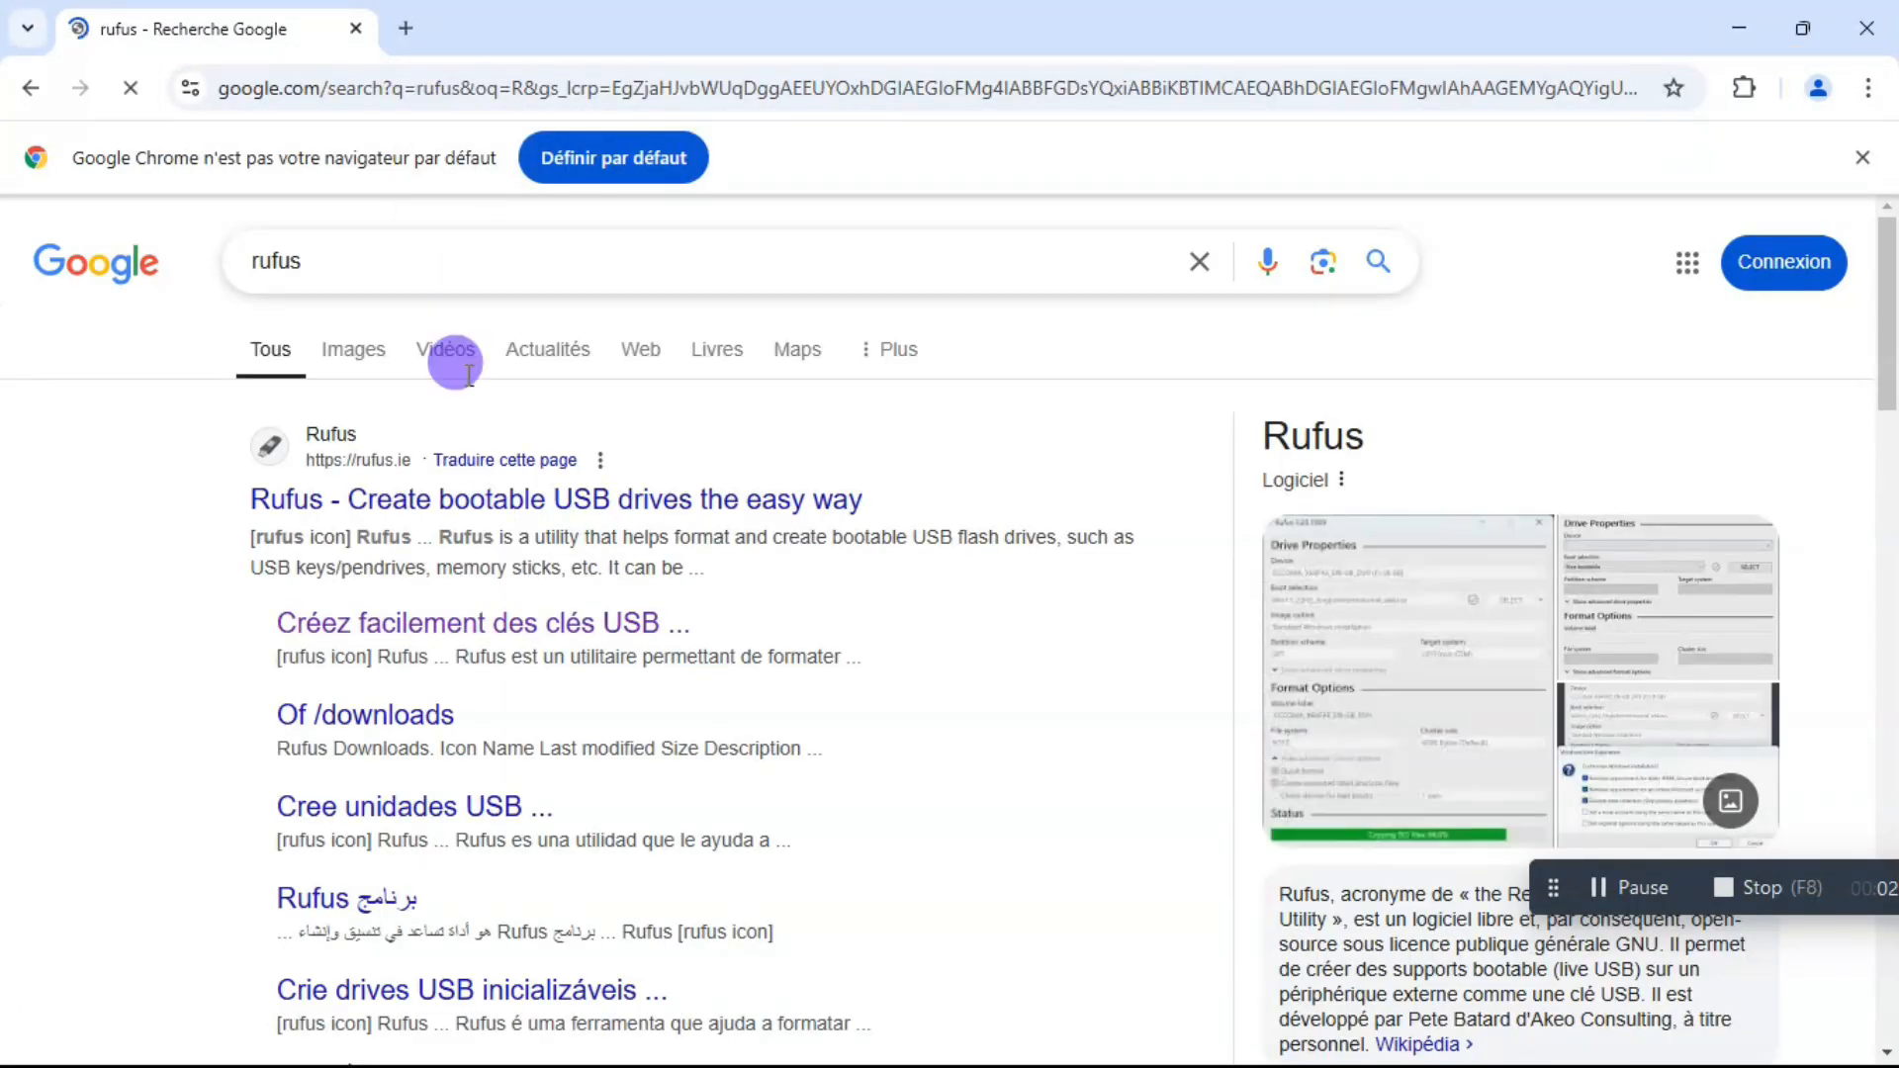
click(397, 487)
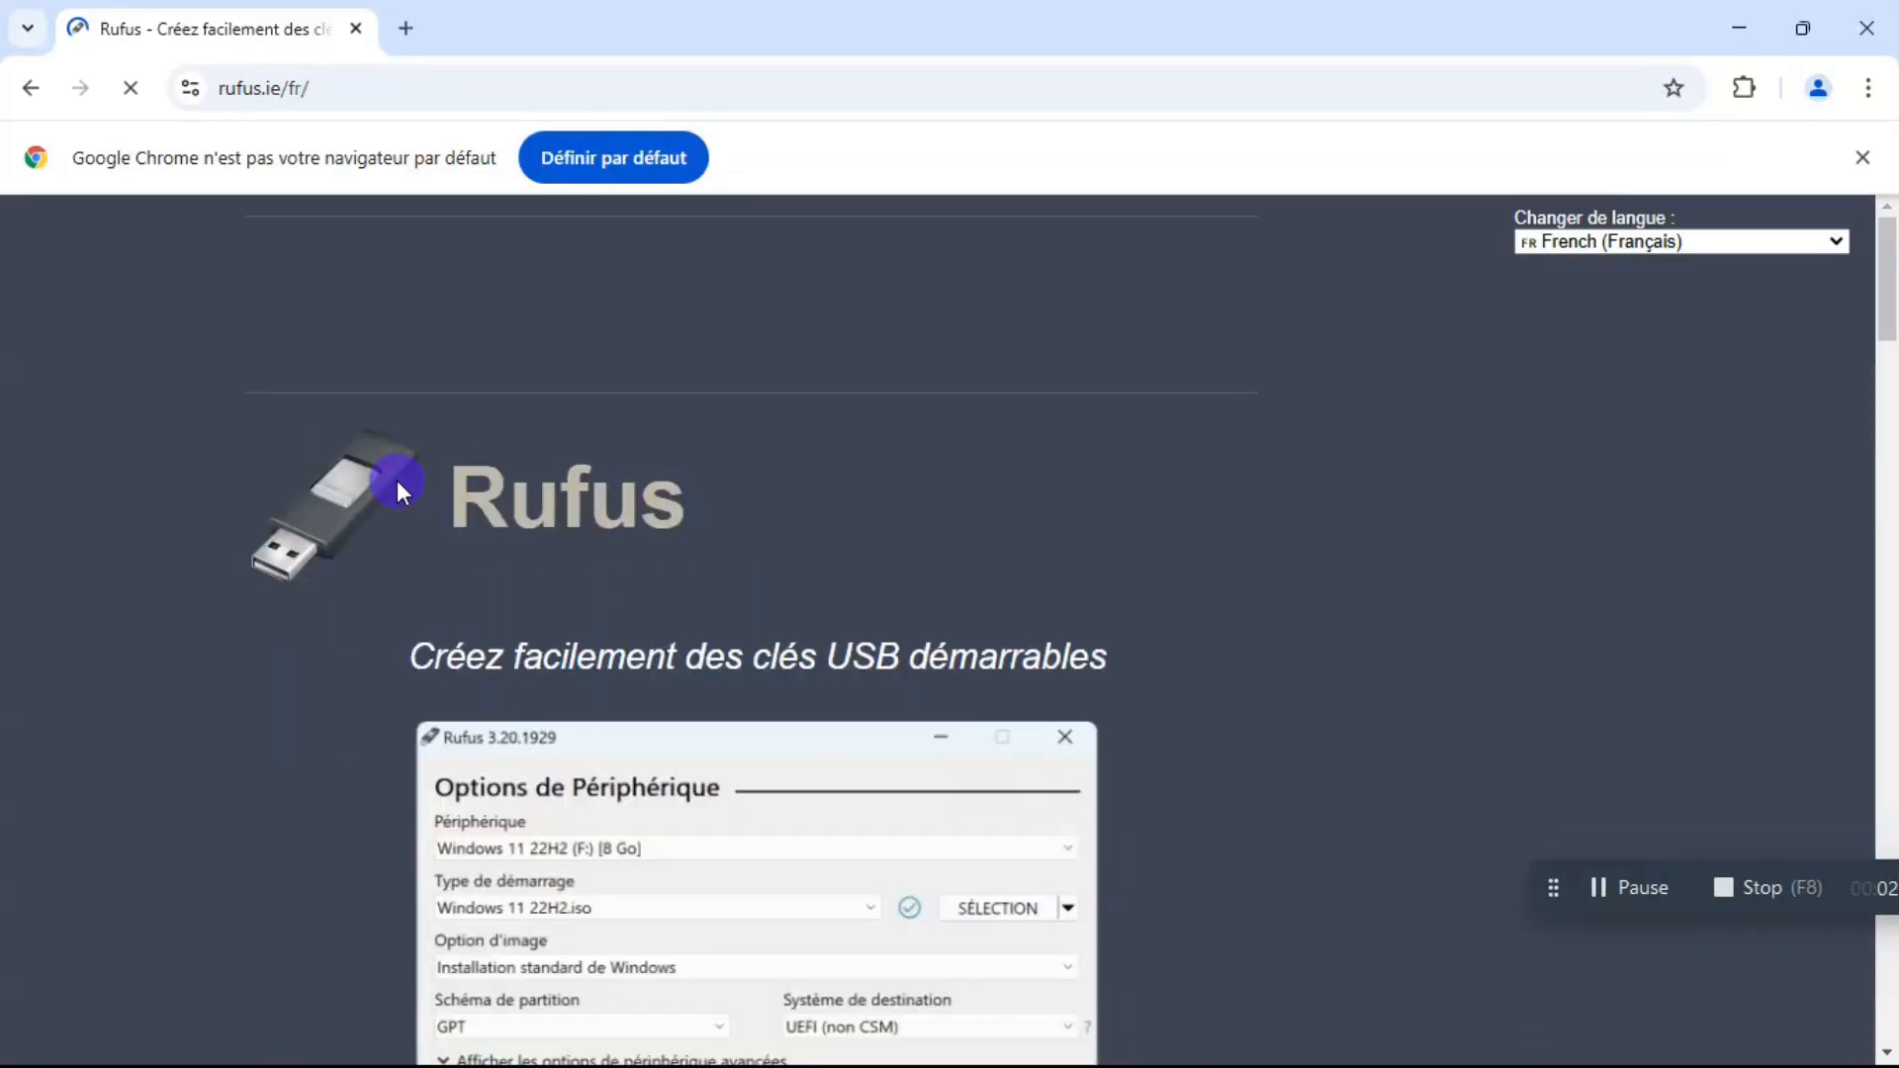
Download rufus-4.6.exe, the standard Windows x64 version, to Téléchargements\Programs, and dismiss the download notices and the advertisement.
scroll(910, 600, down, 10)
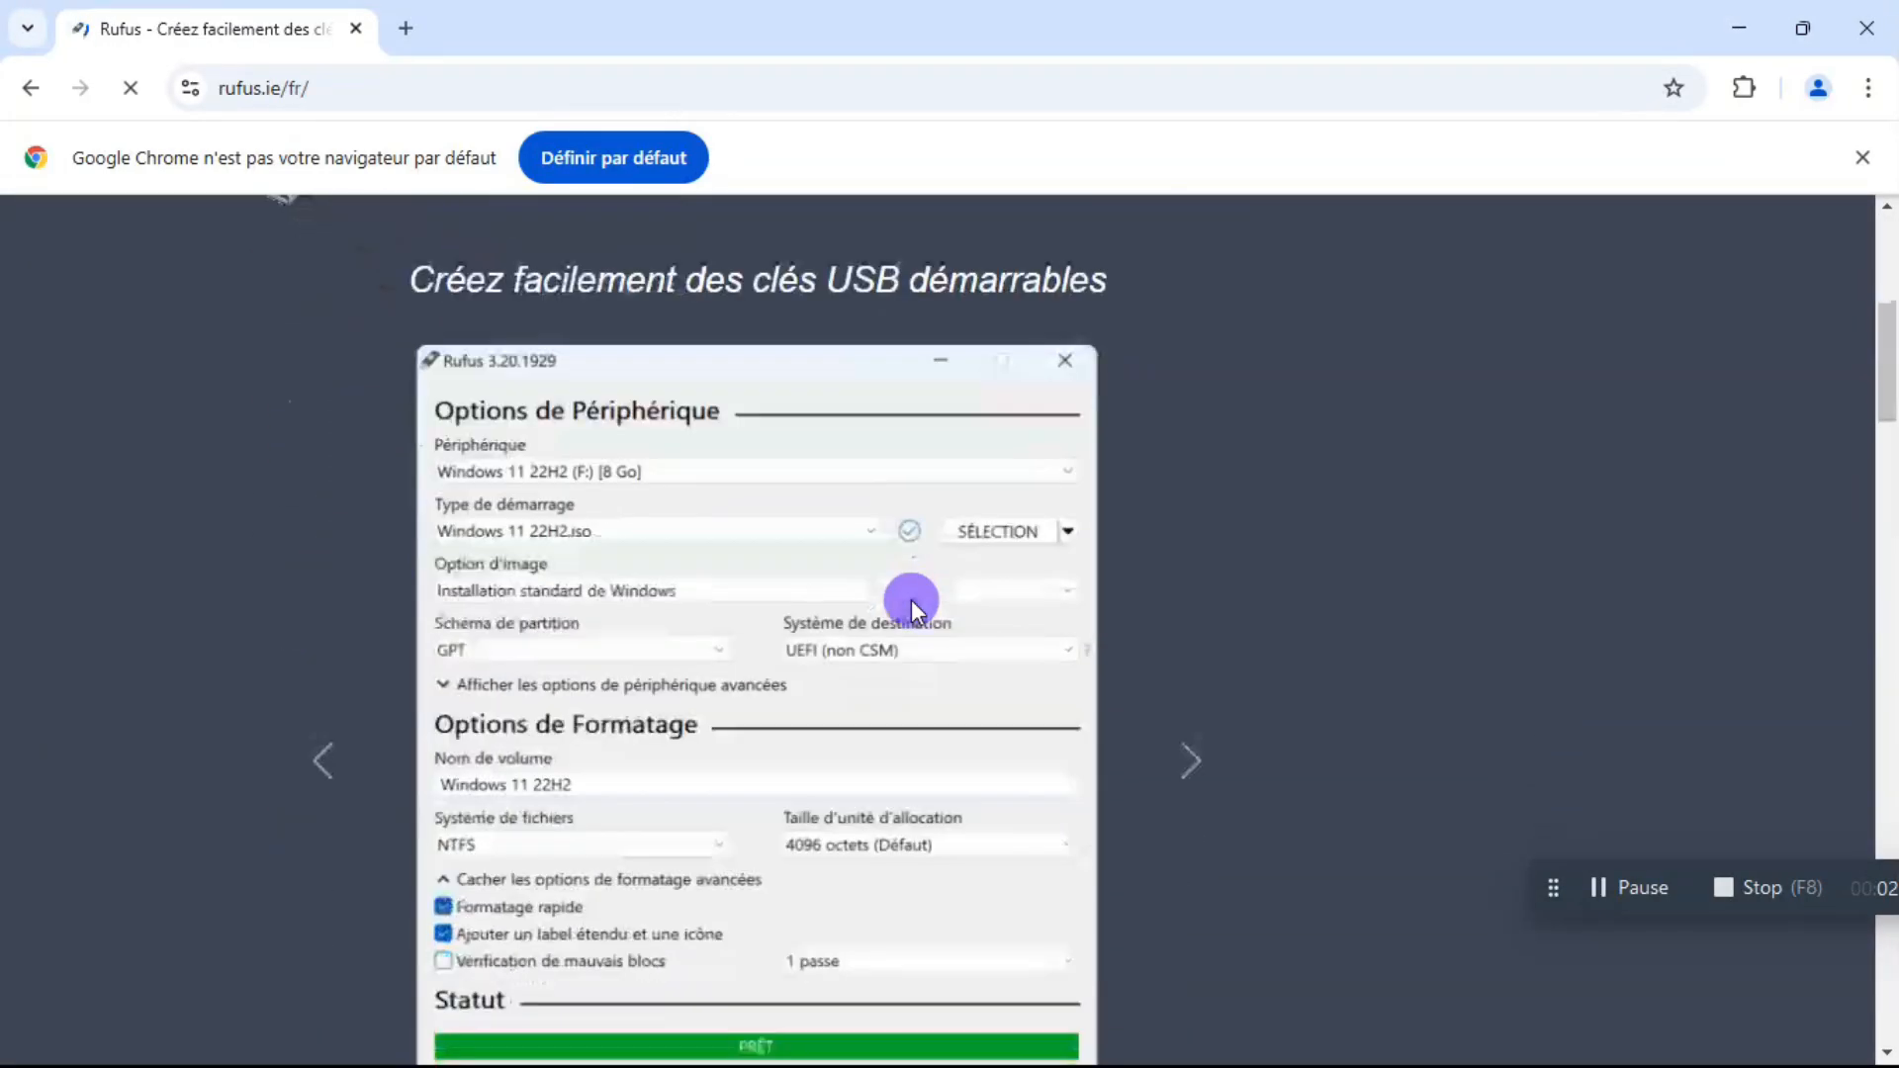
scroll(911, 600, down, 10)
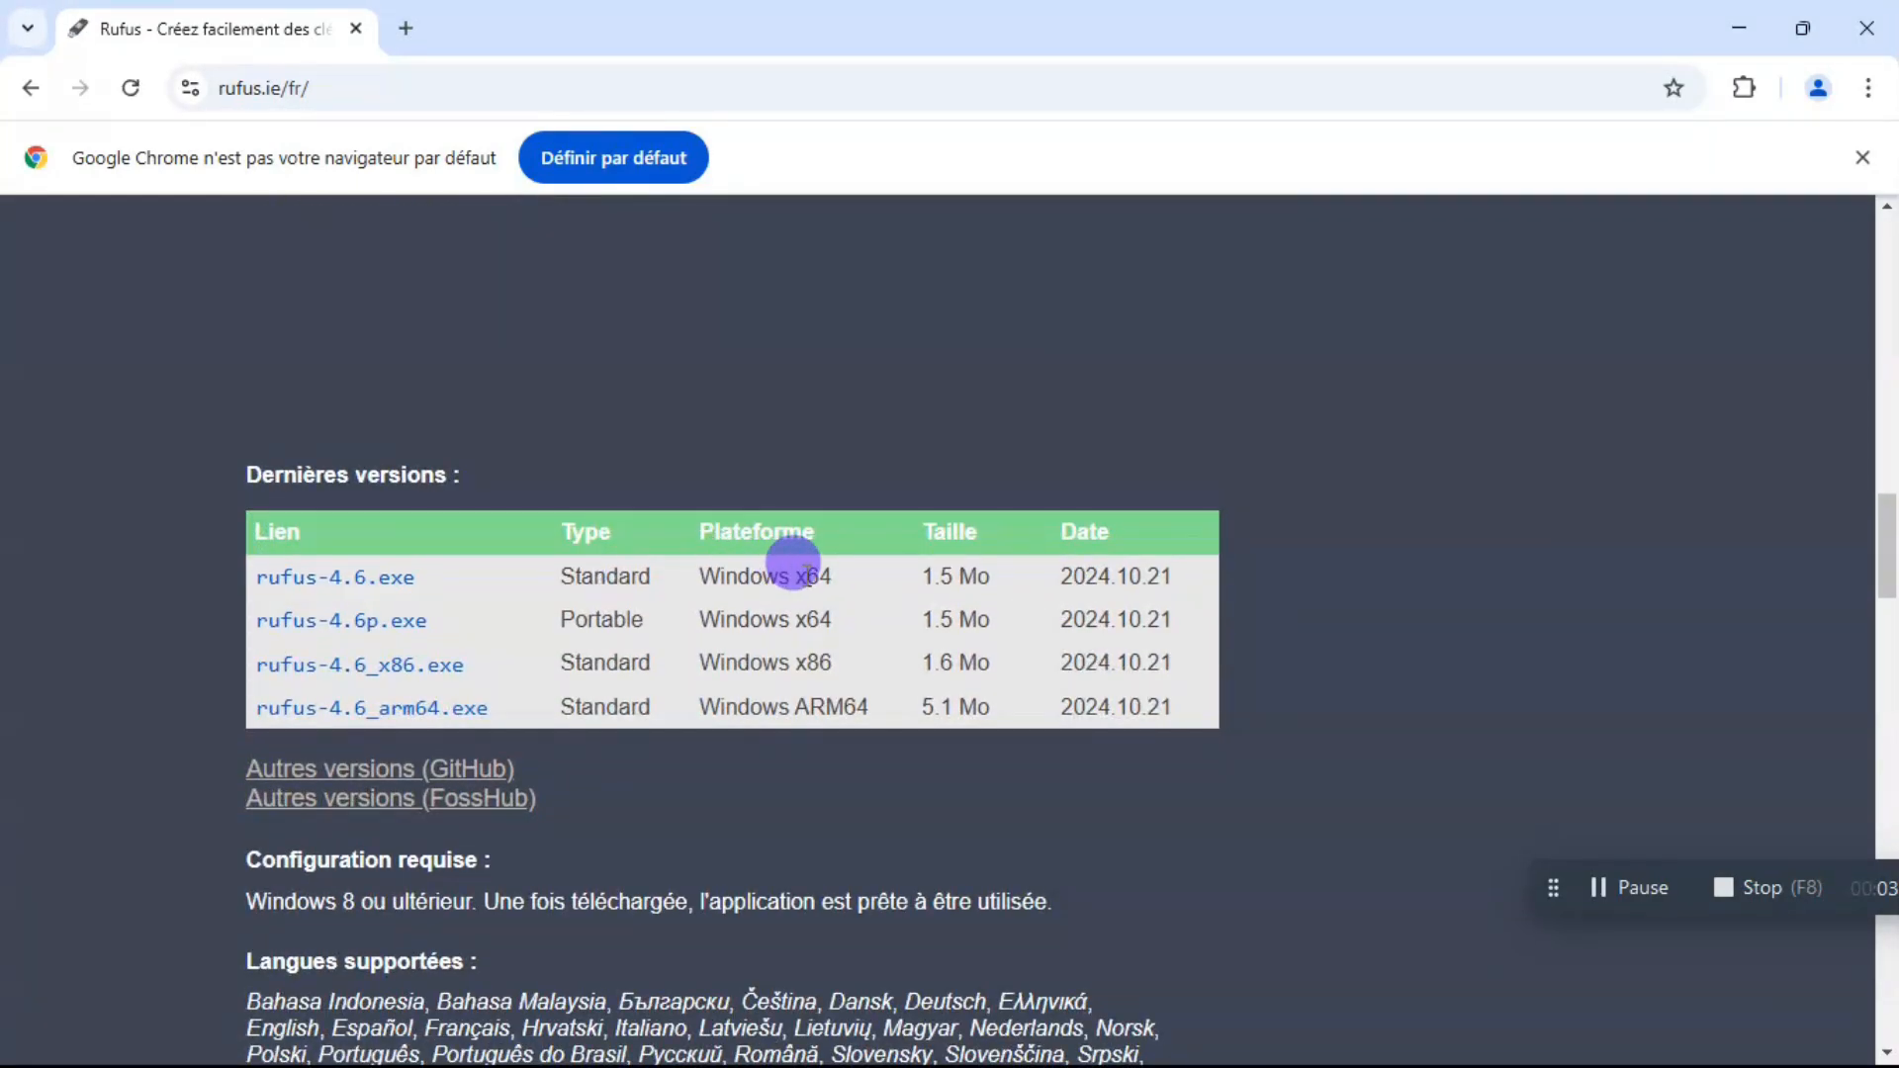
drag(788, 576, 834, 577)
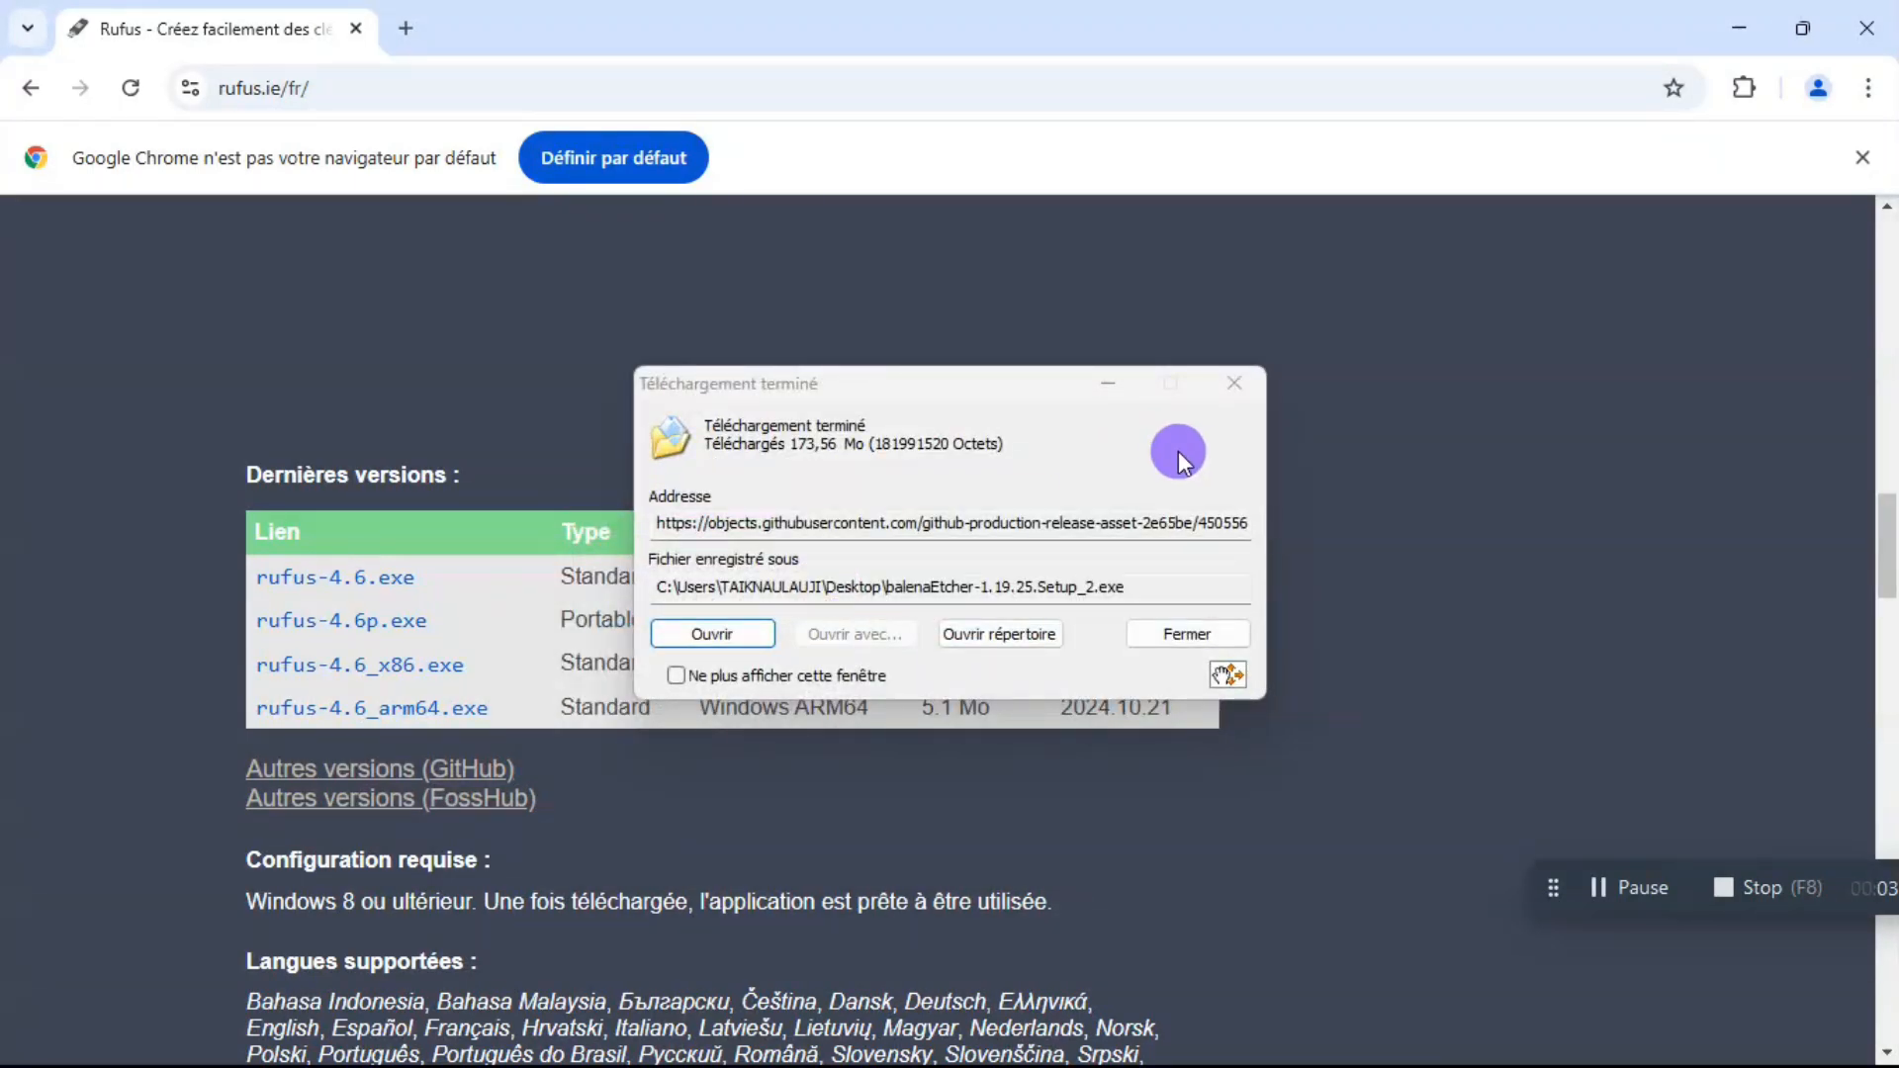
click(1248, 397)
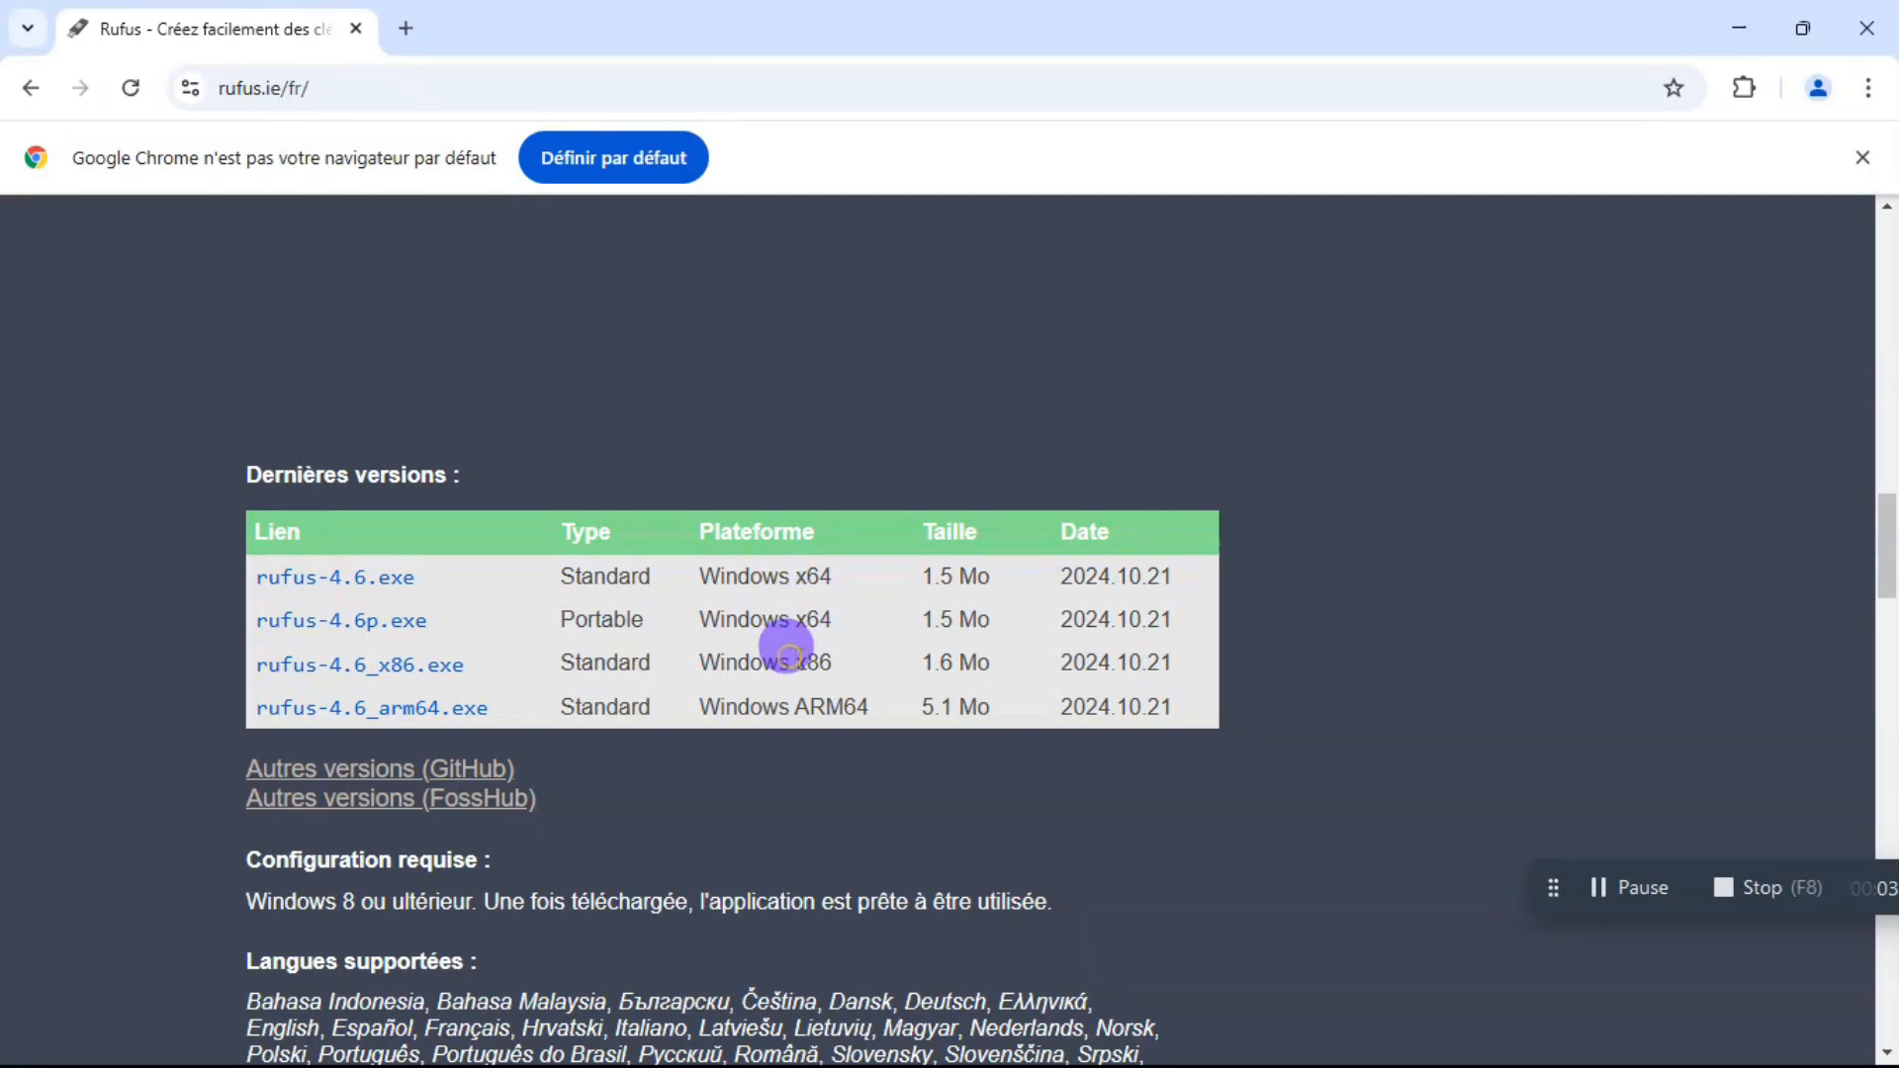
drag(791, 662, 836, 665)
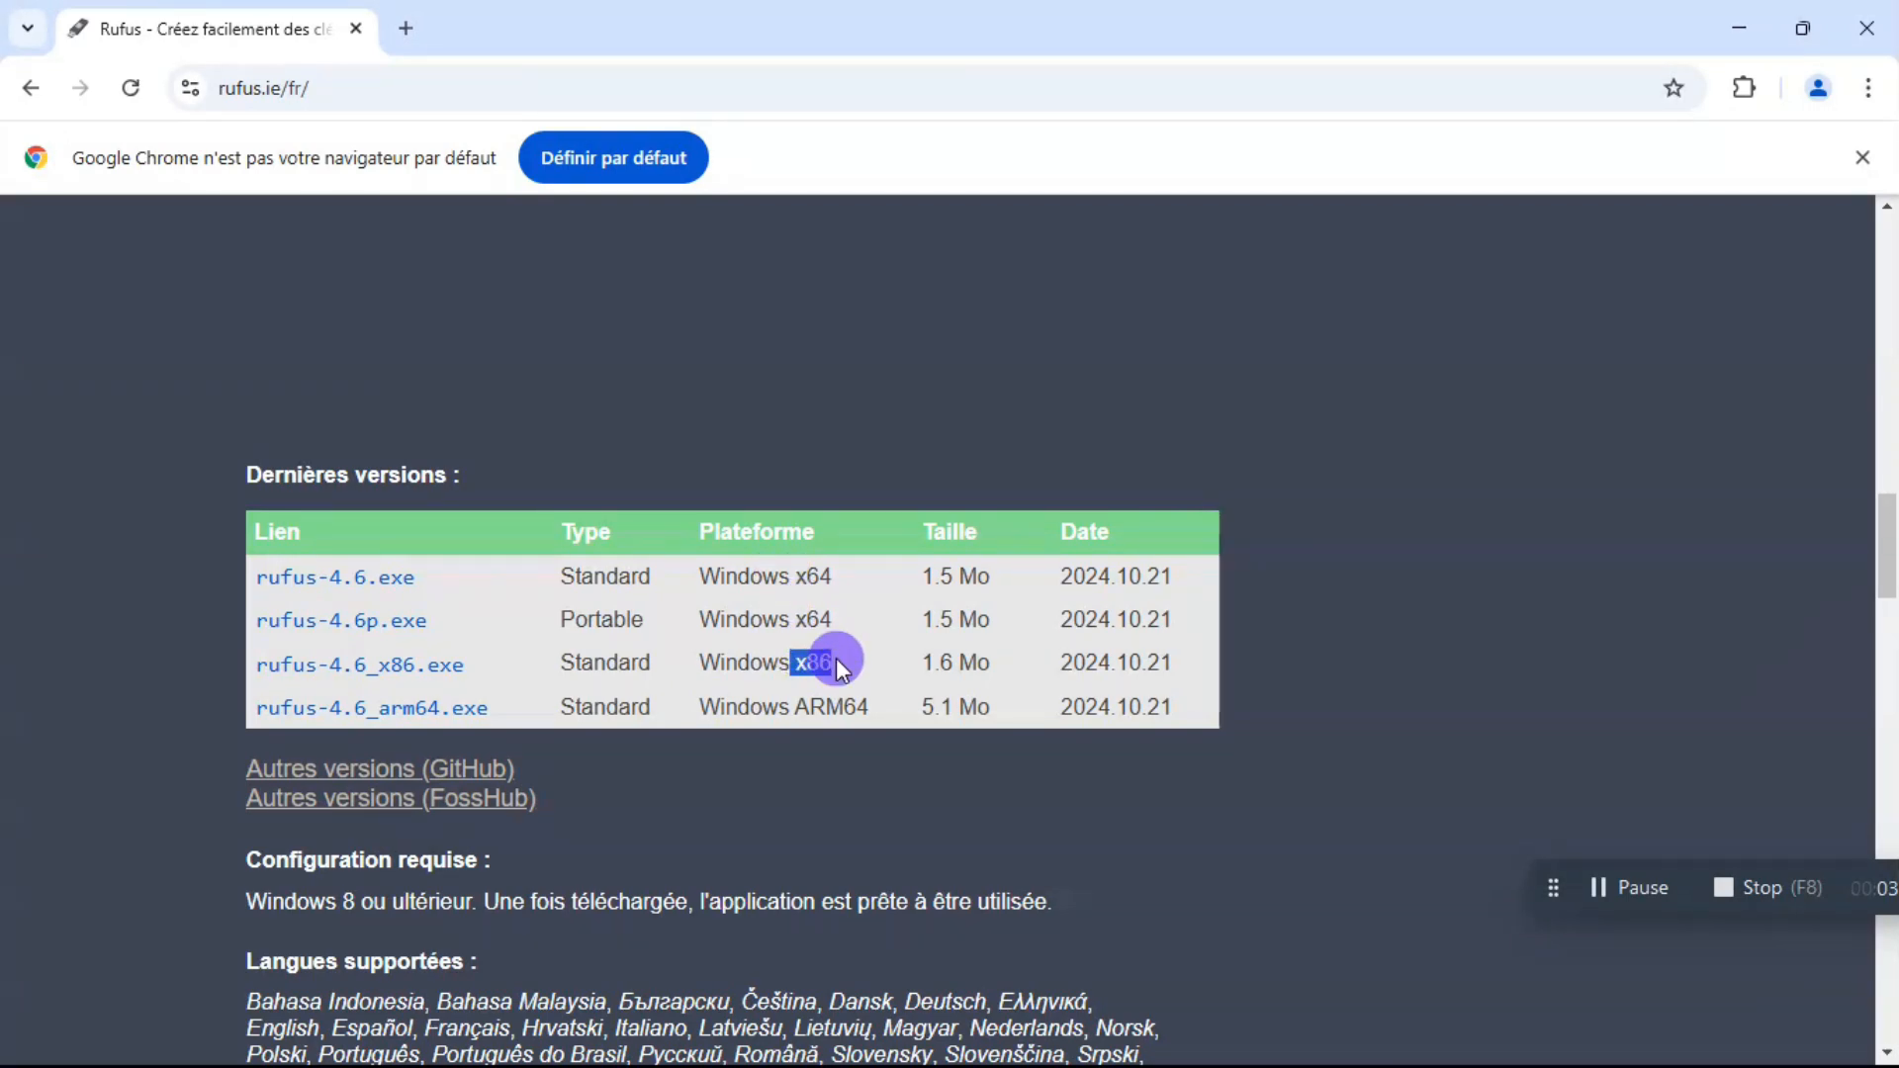
click(319, 581)
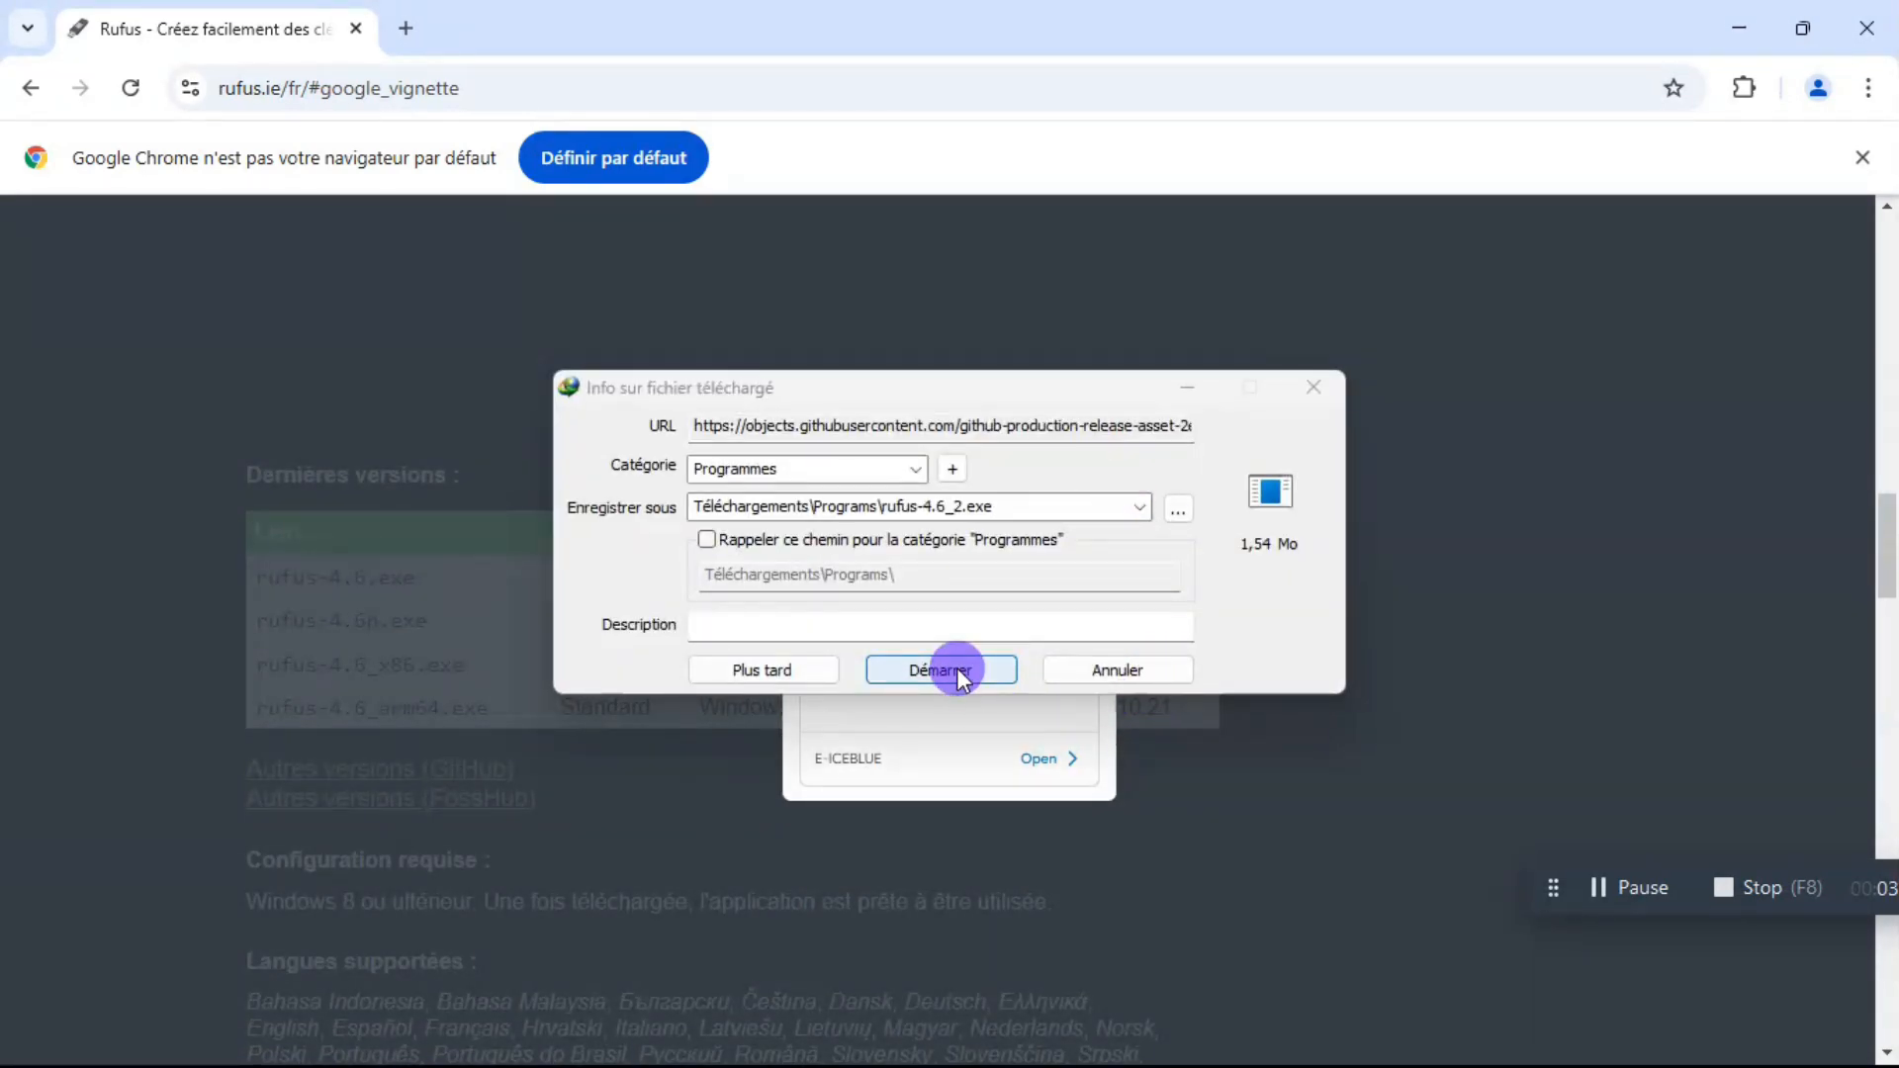
click(940, 671)
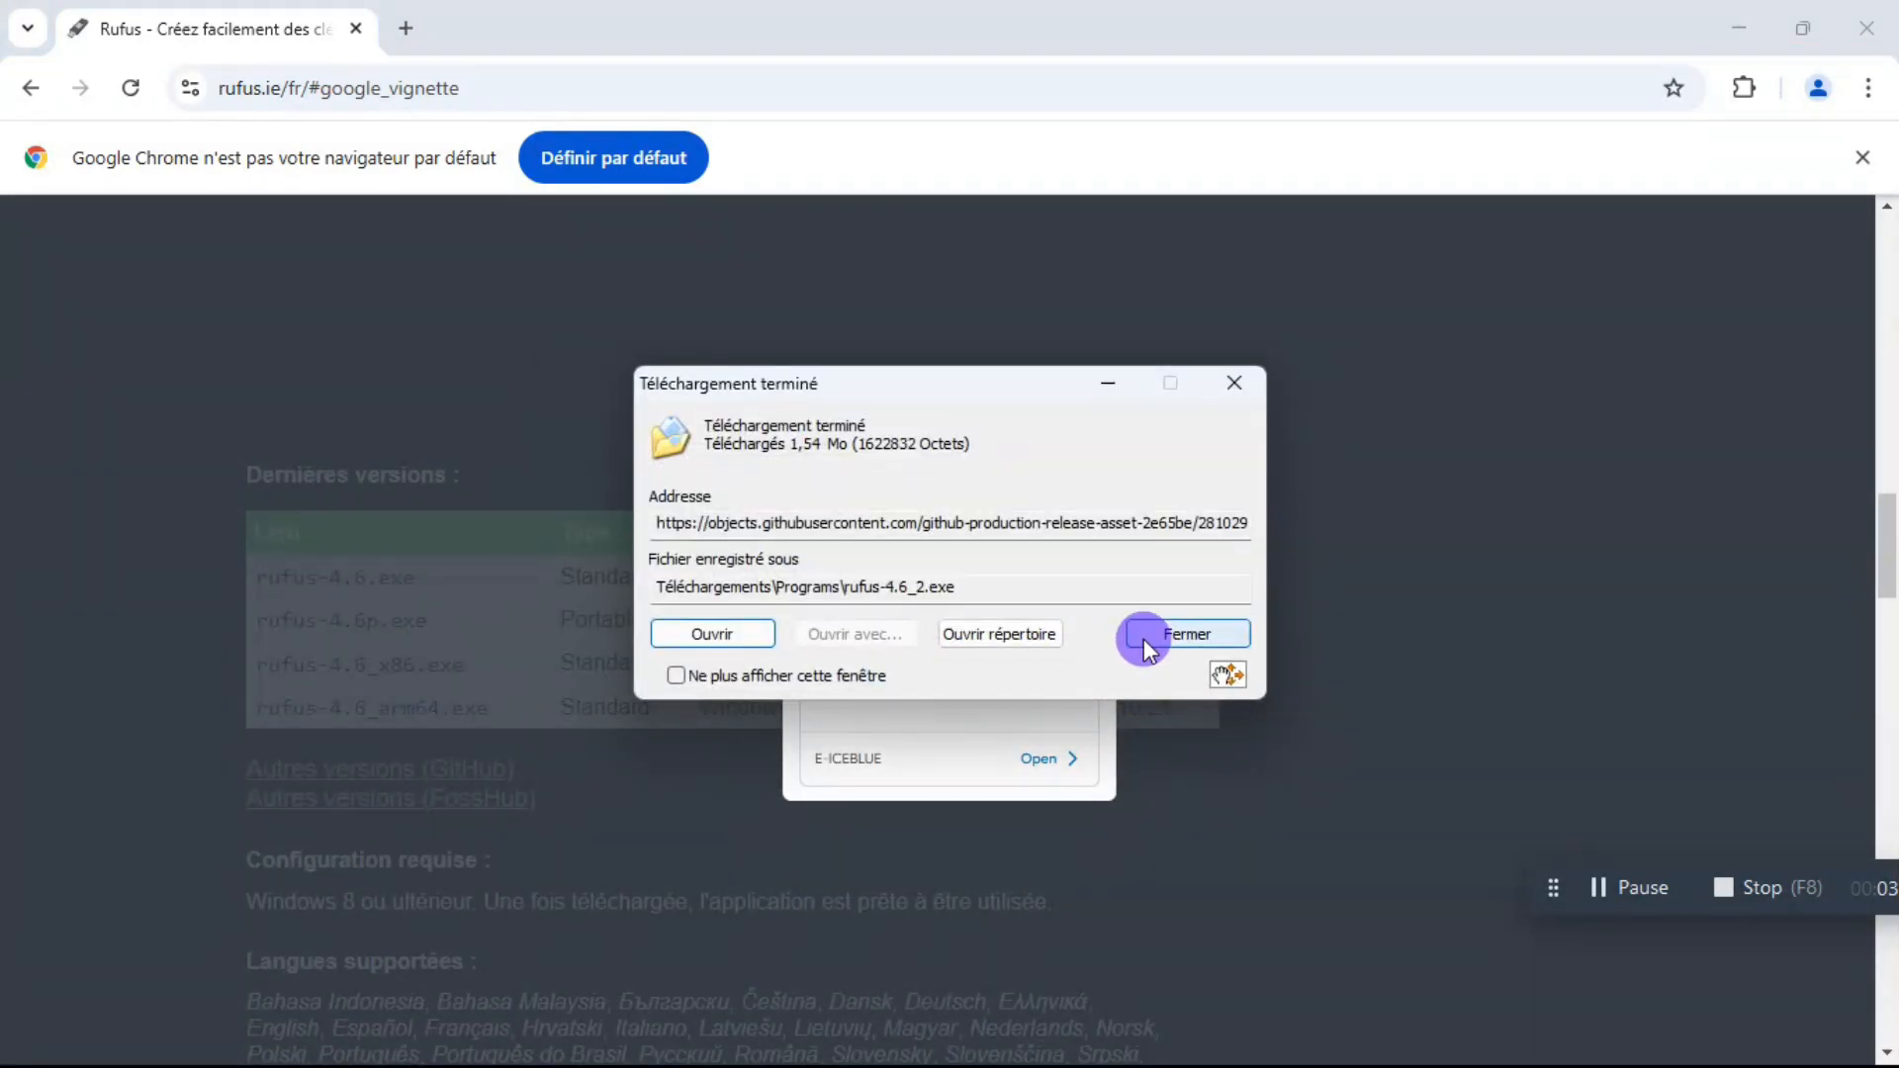
click(1232, 383)
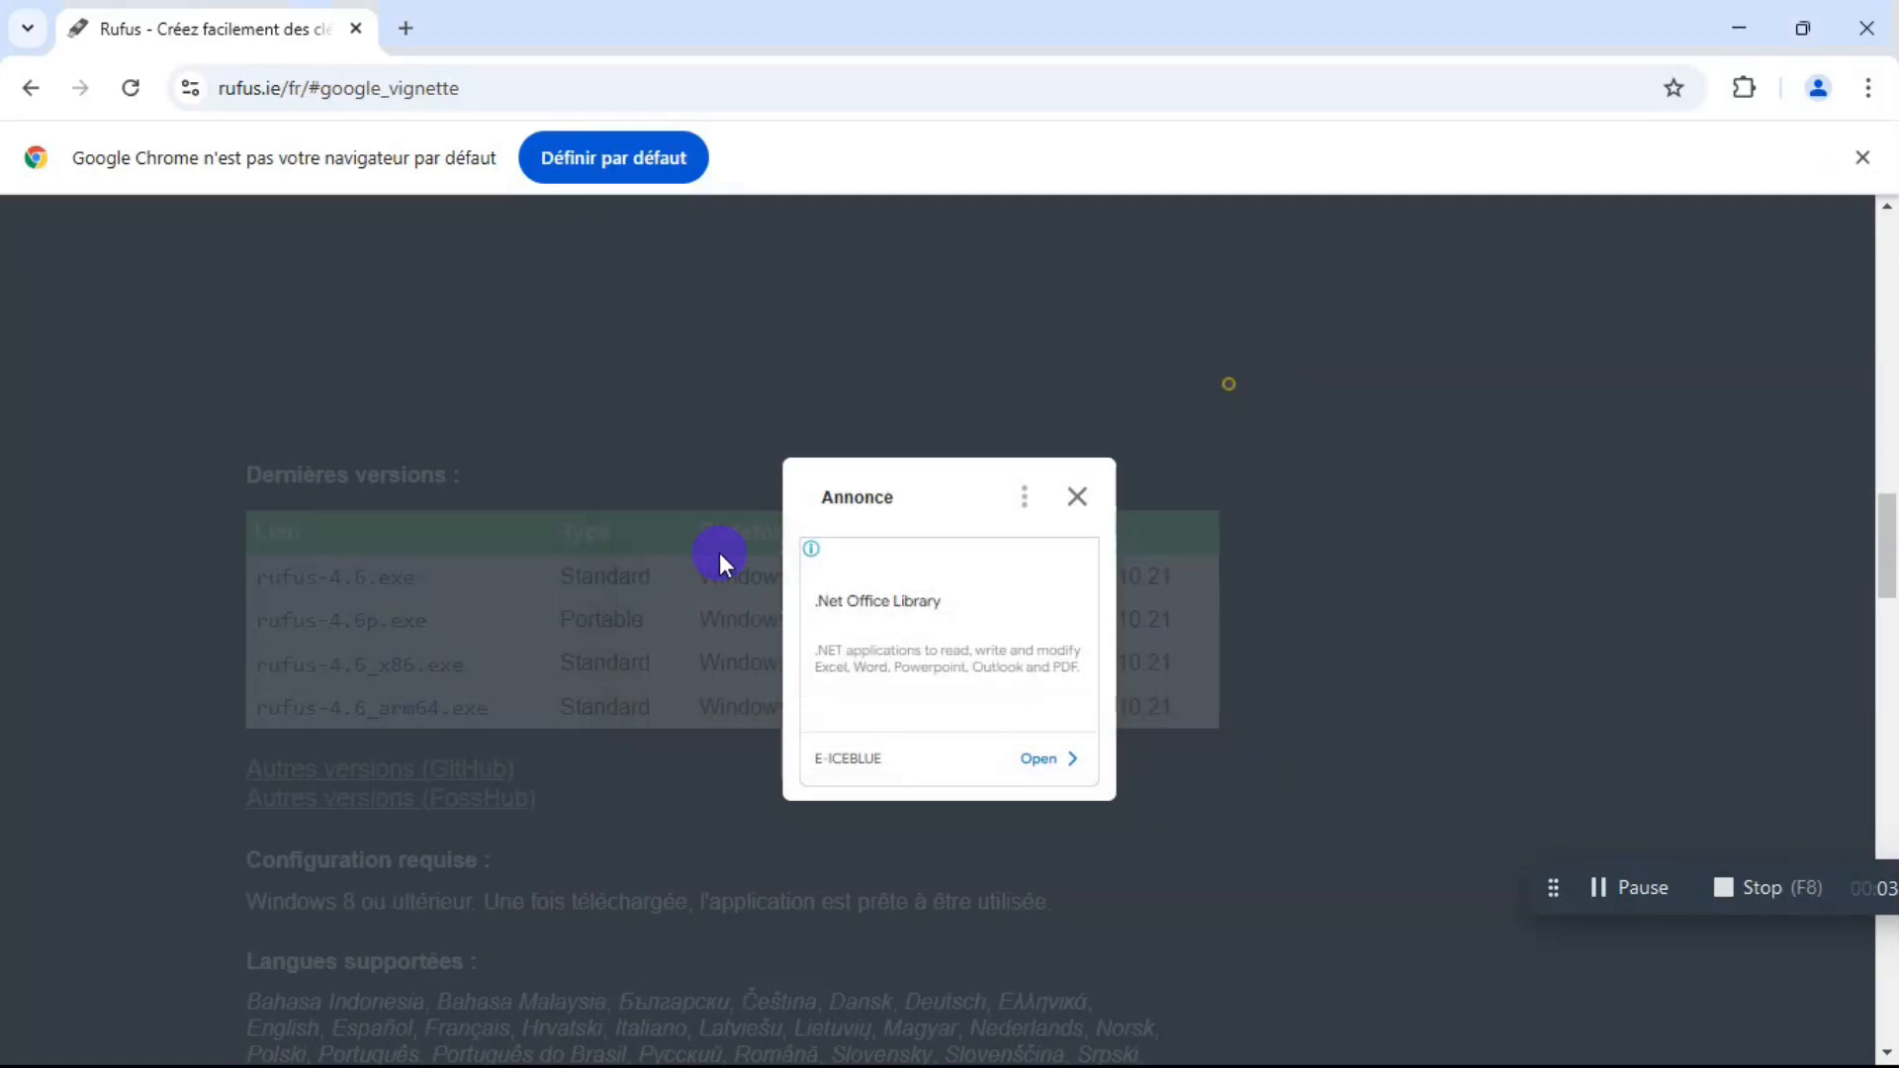
click(1077, 500)
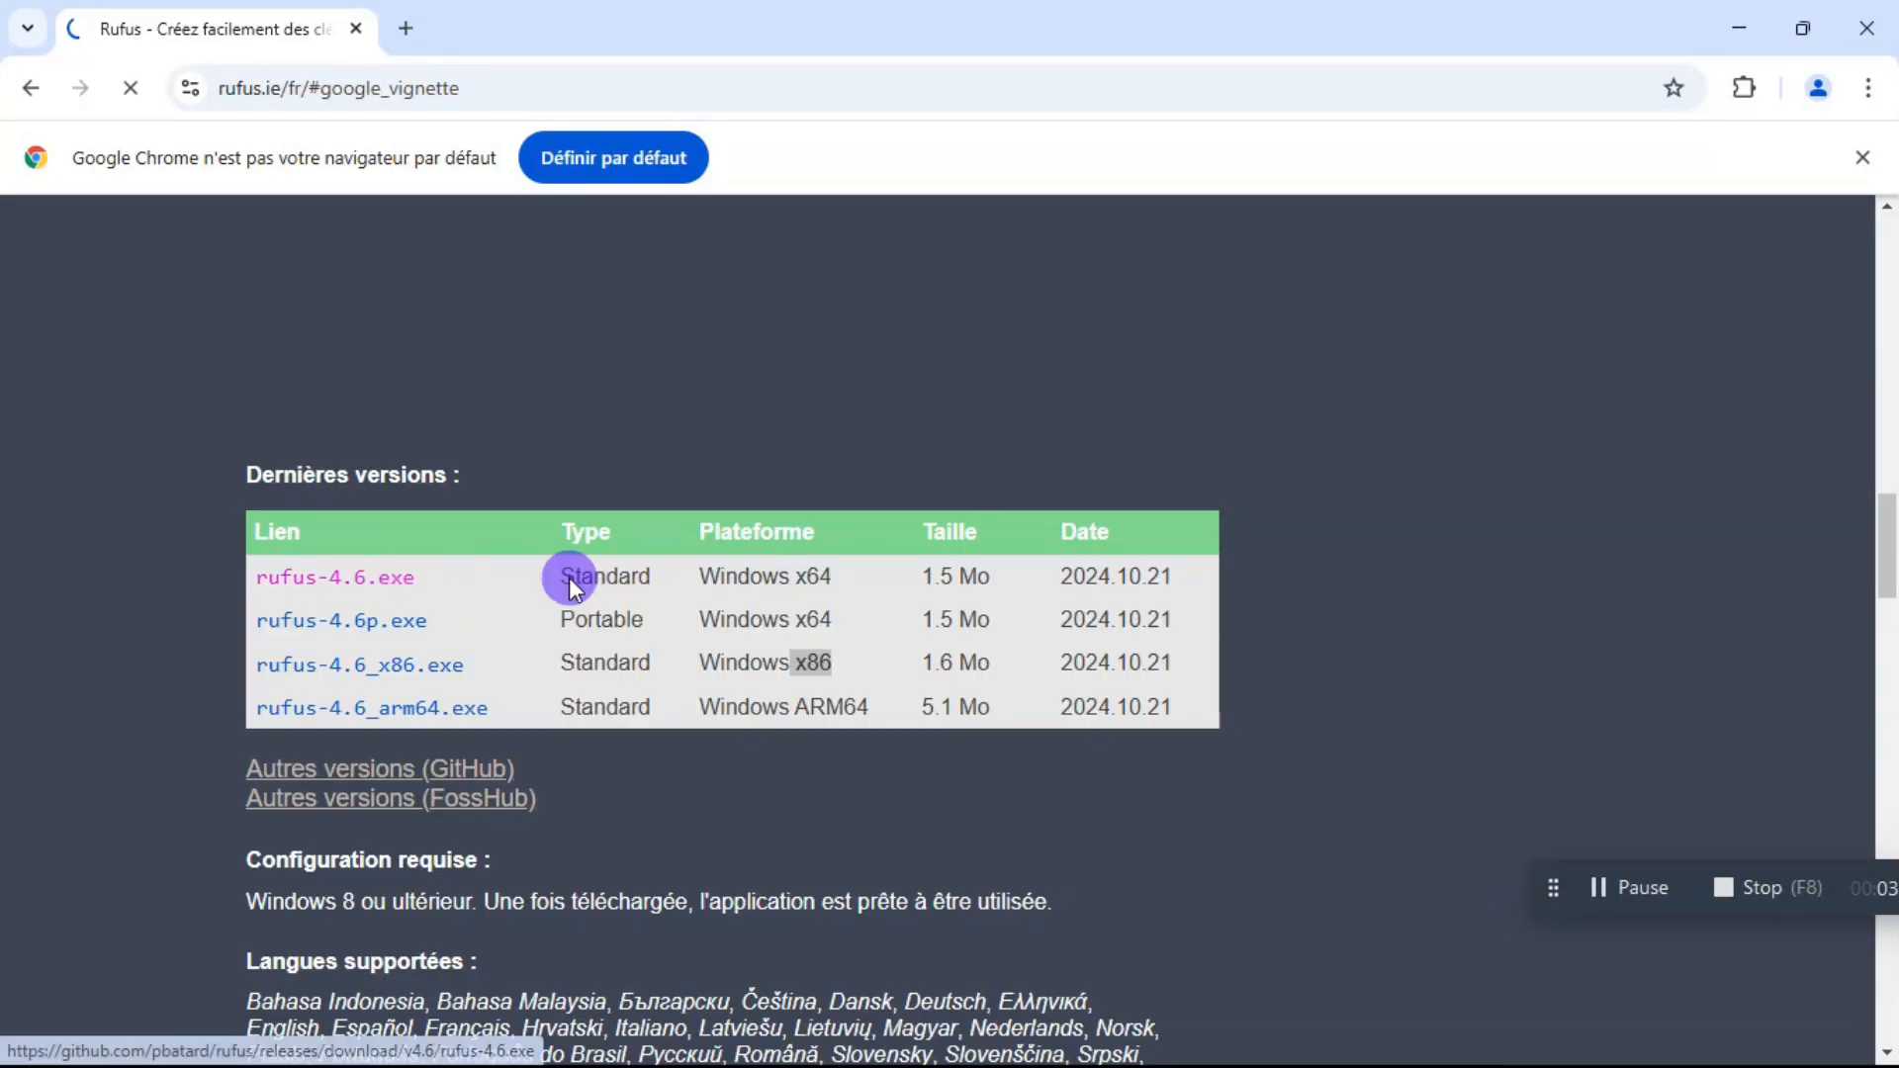
Download rufus-4.6.exe, the standard Windows x64 version, to the desktop (Bureau) as rufus-4.6_3.exe and dismiss the download notice.
click(358, 580)
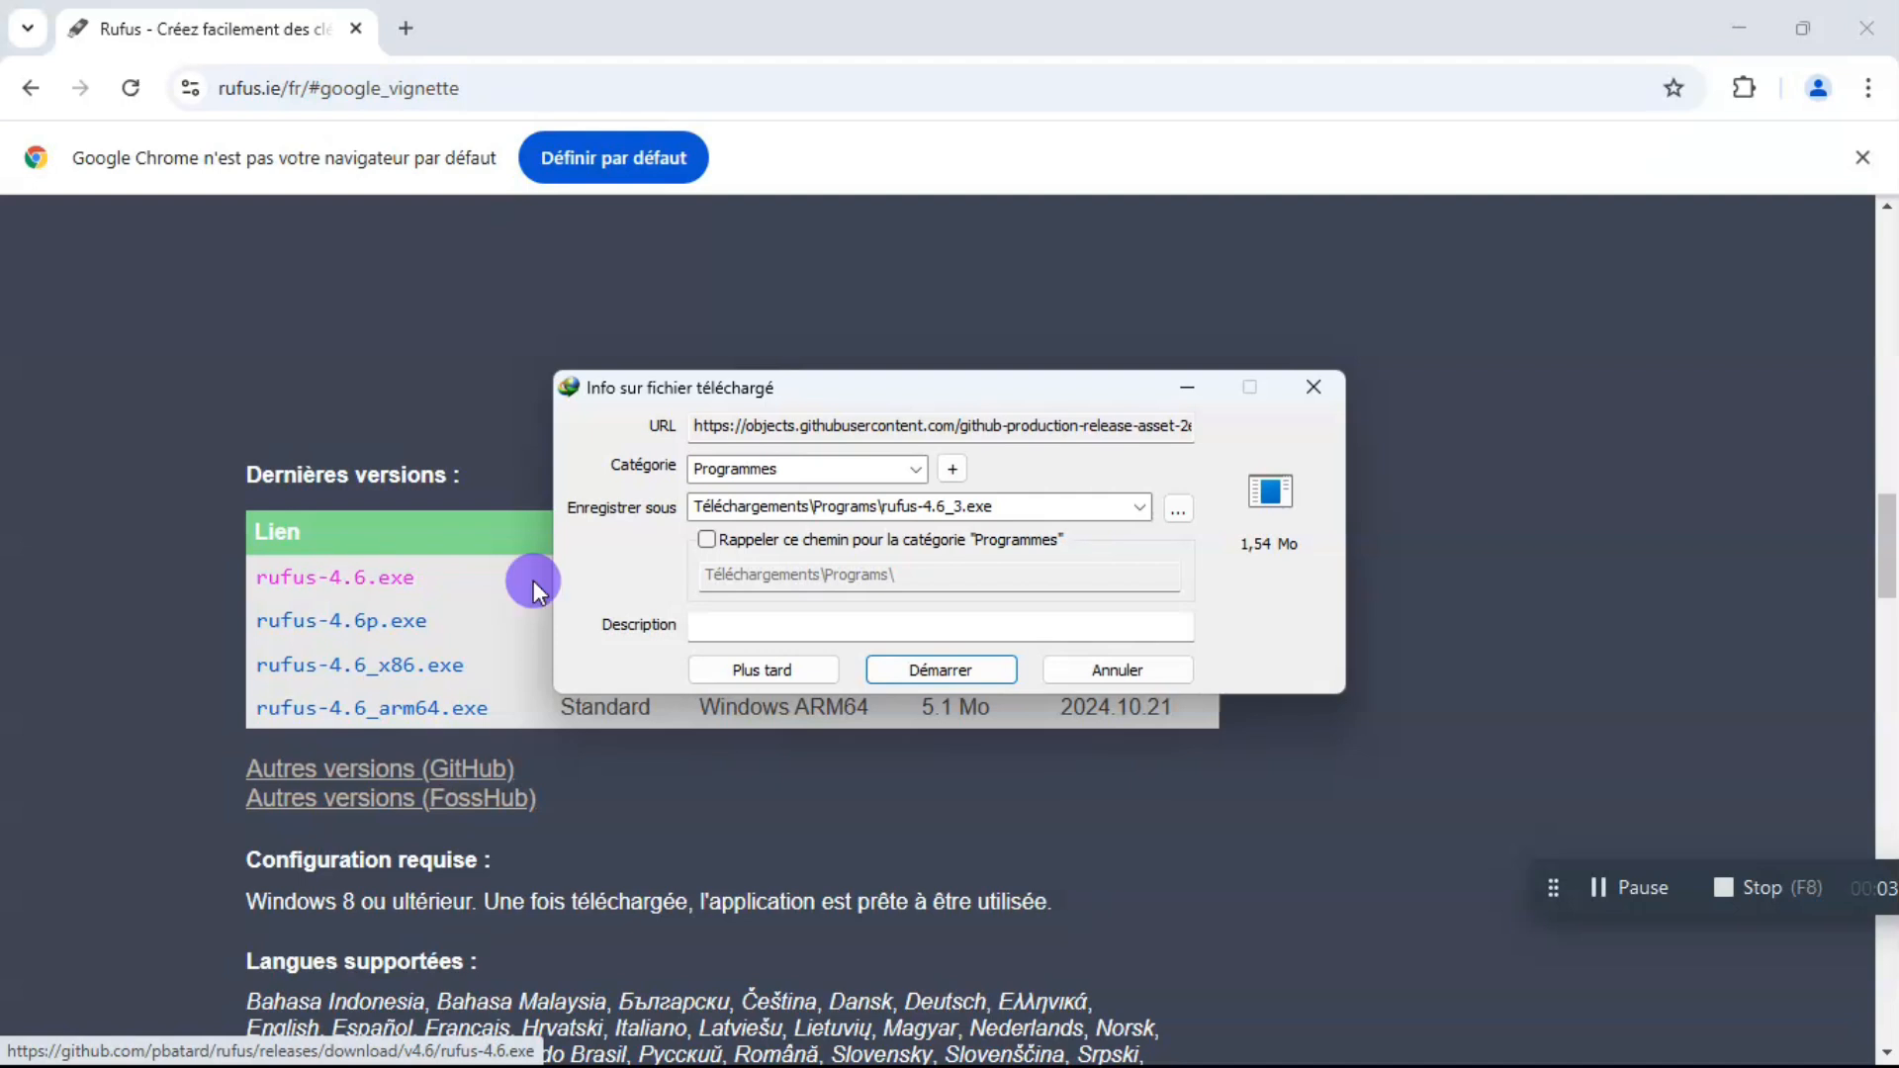
click(1179, 511)
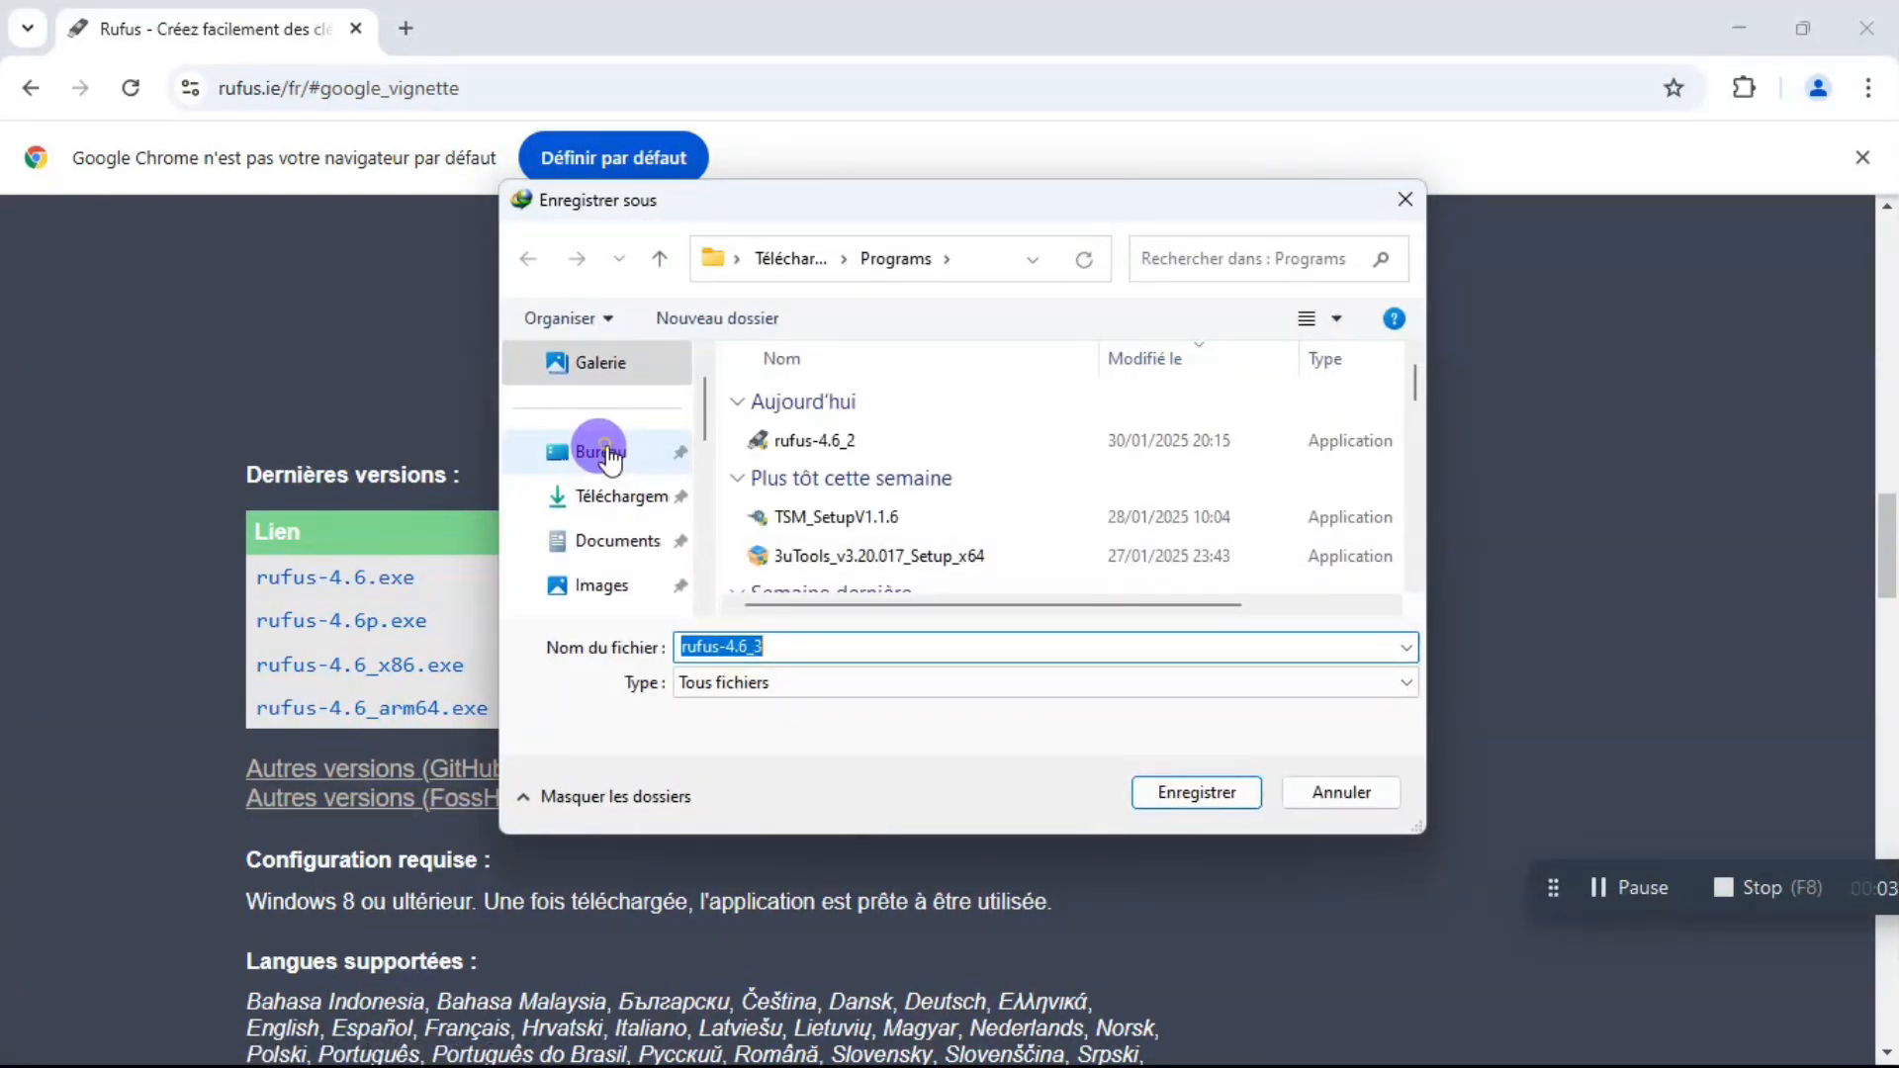
click(600, 452)
click(1193, 797)
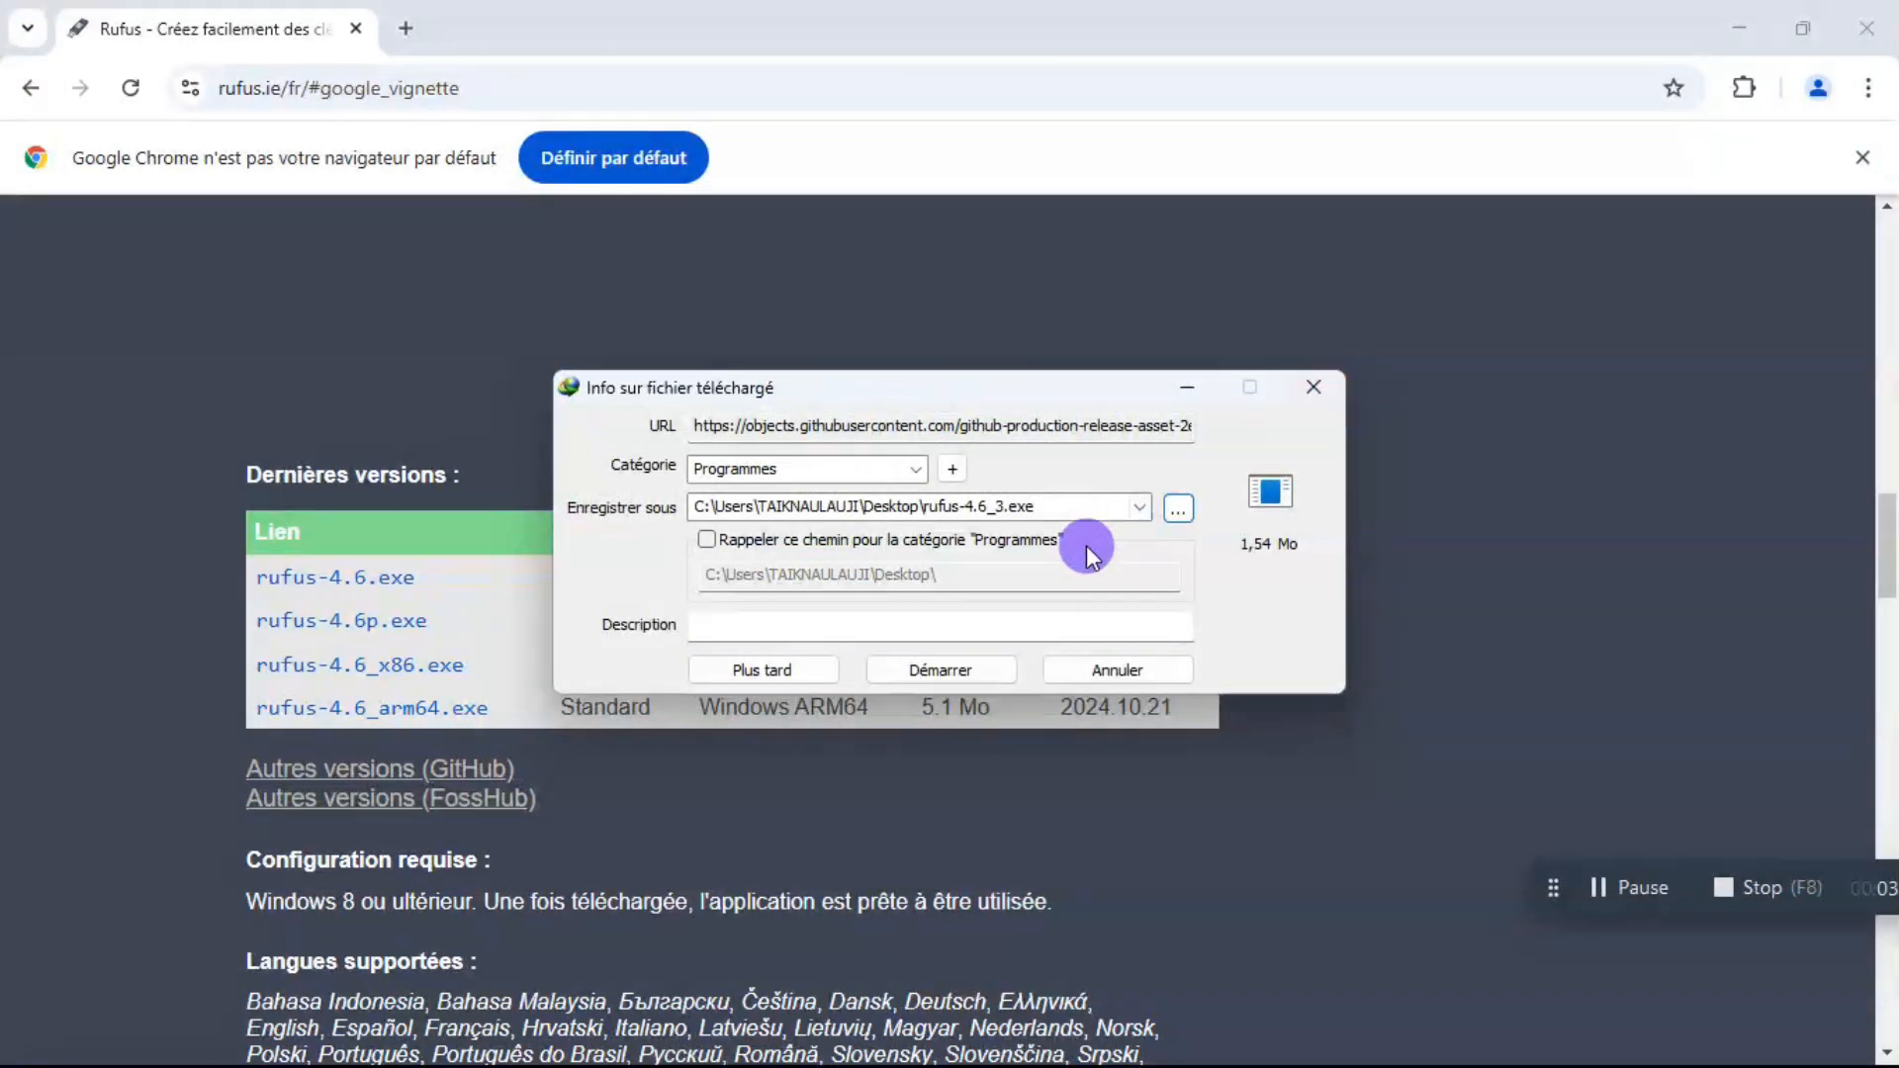
click(953, 669)
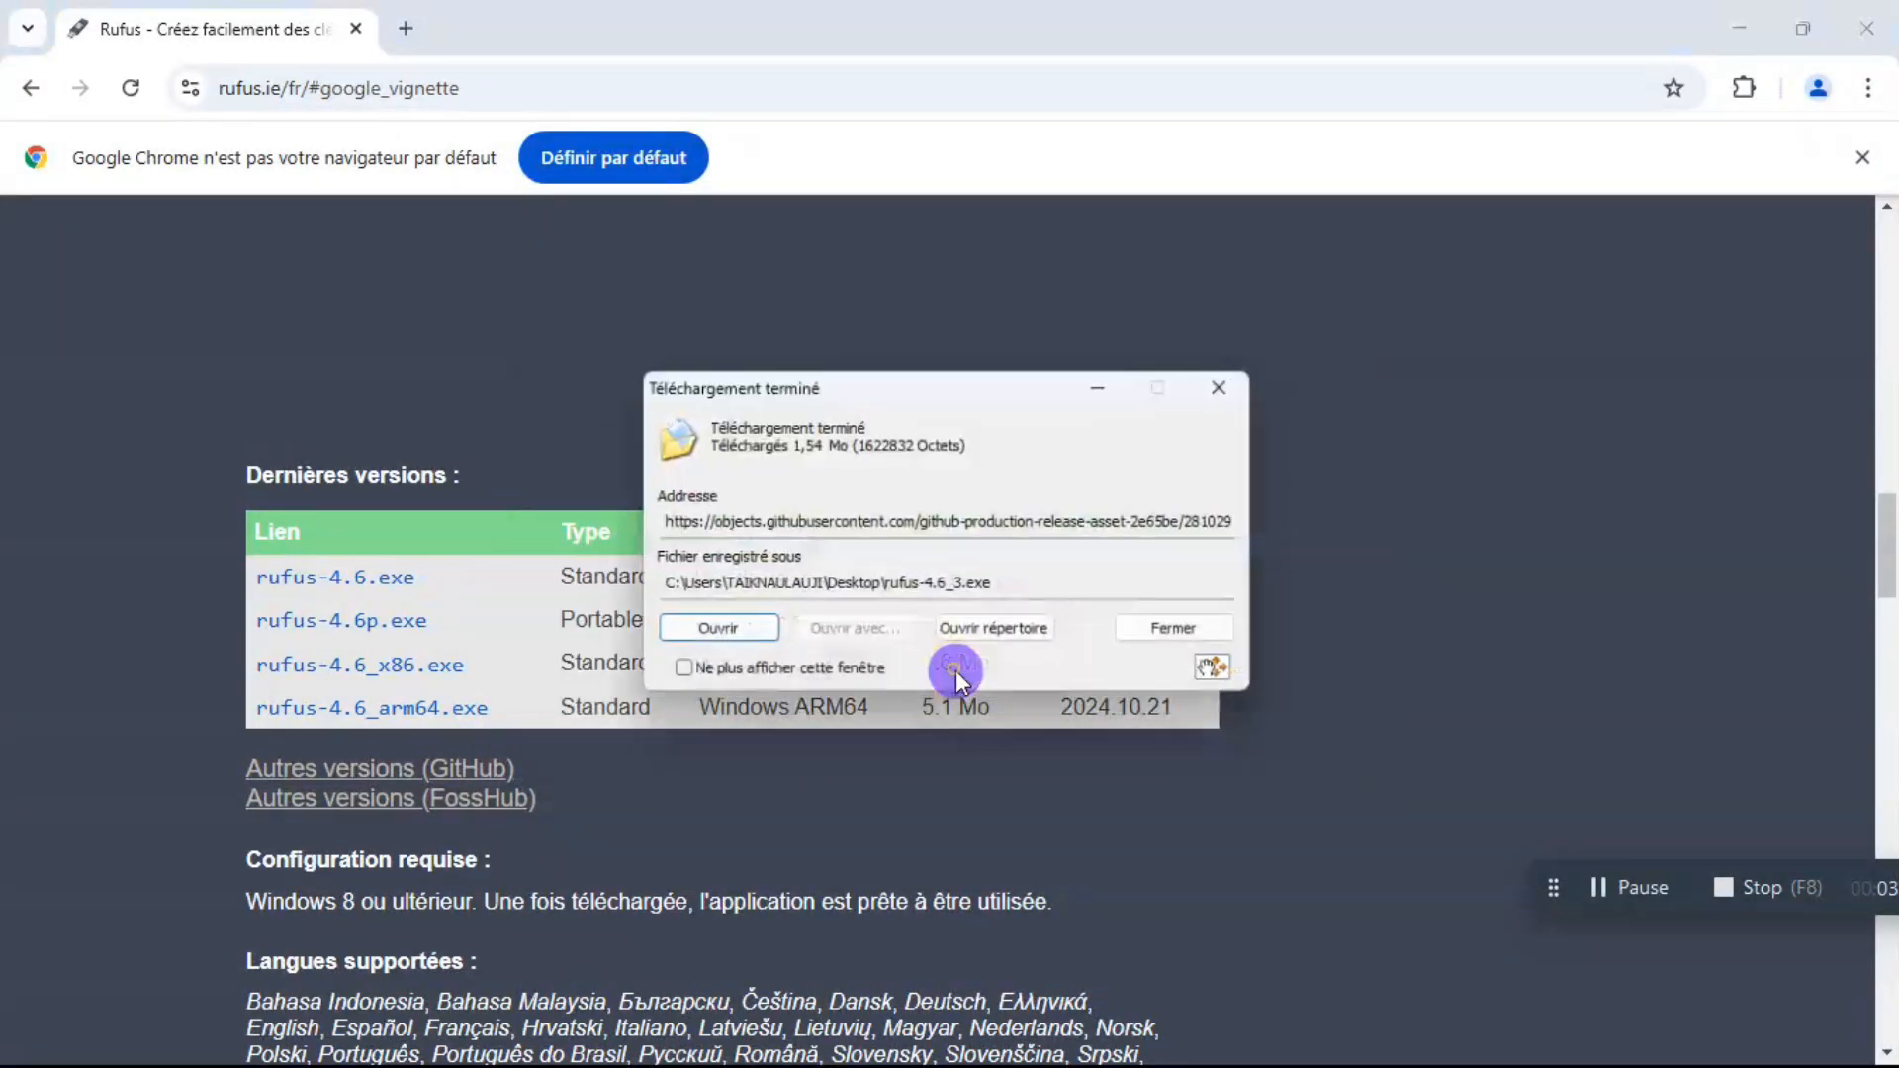
click(1218, 386)
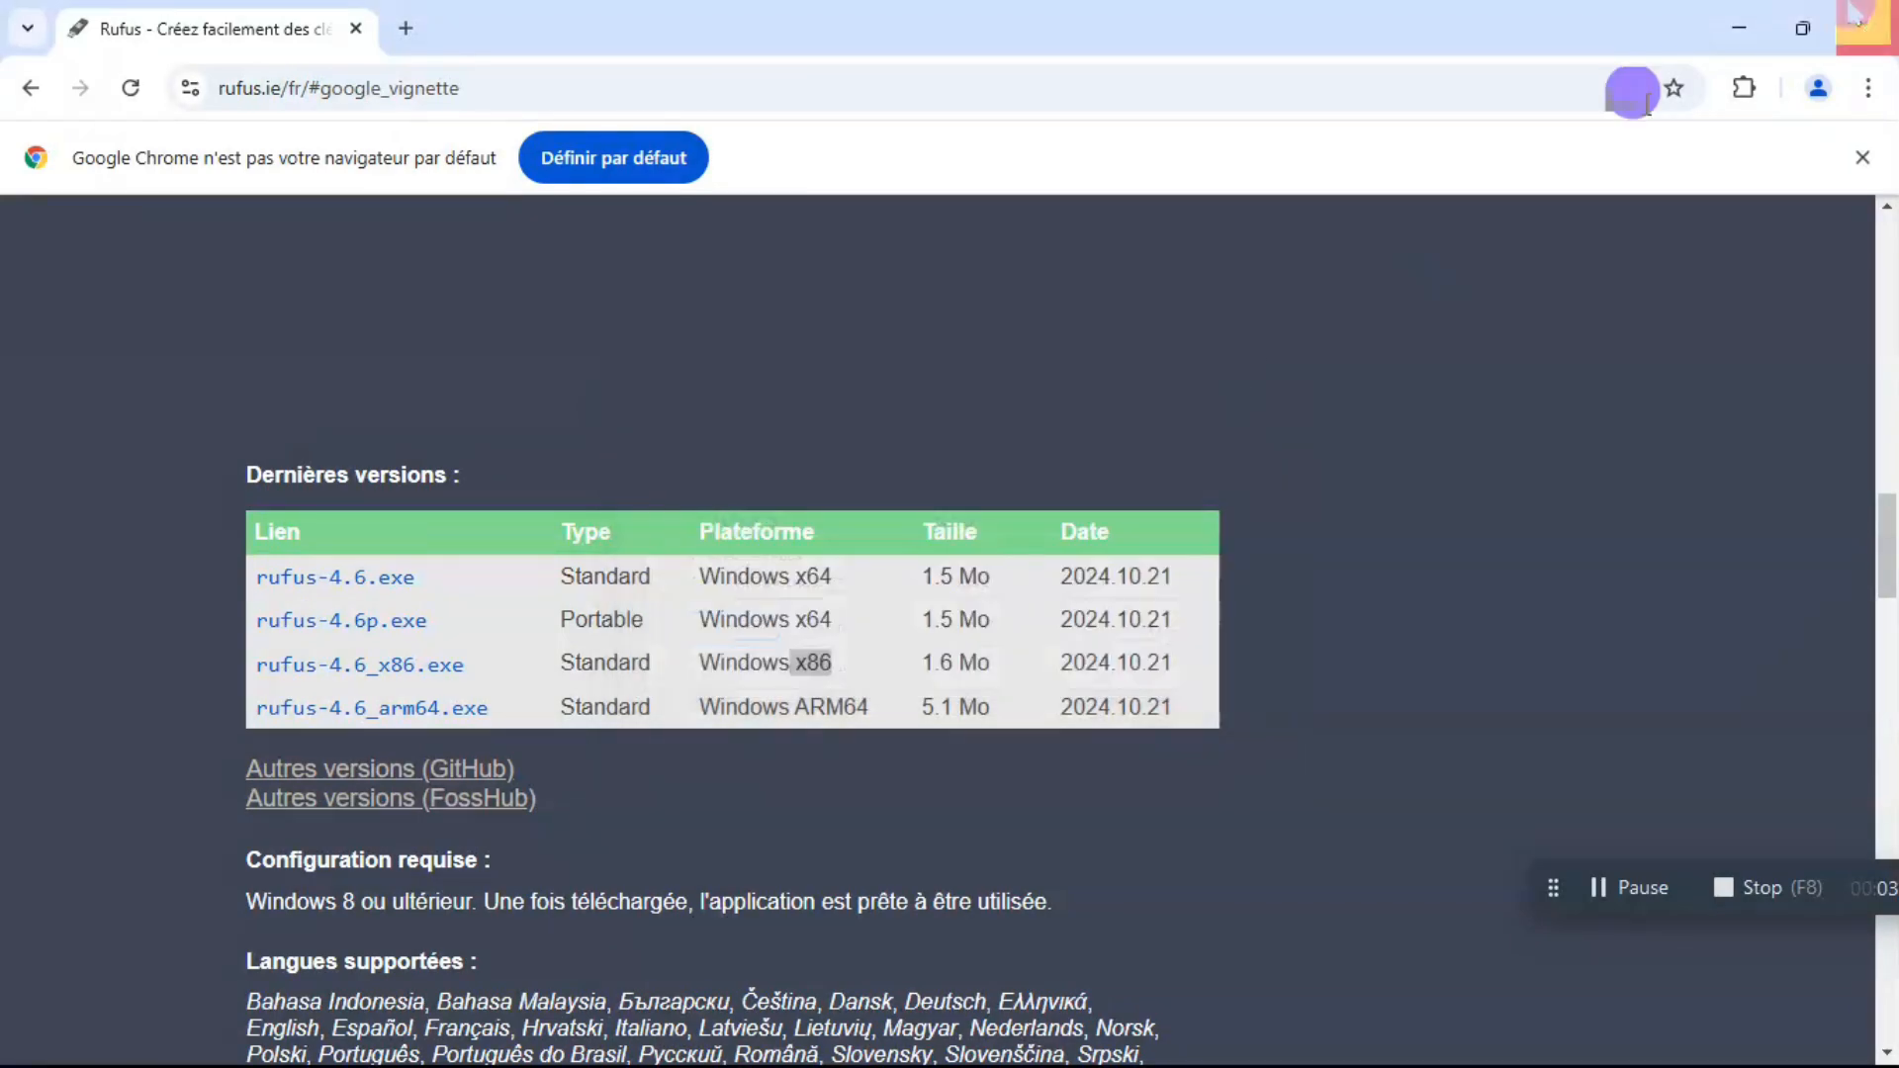
Minimize the browser and move the rufus-4.6_3 and balenaEtcher files away from the other desktop icons to the upper middle of the desktop.
click(1738, 27)
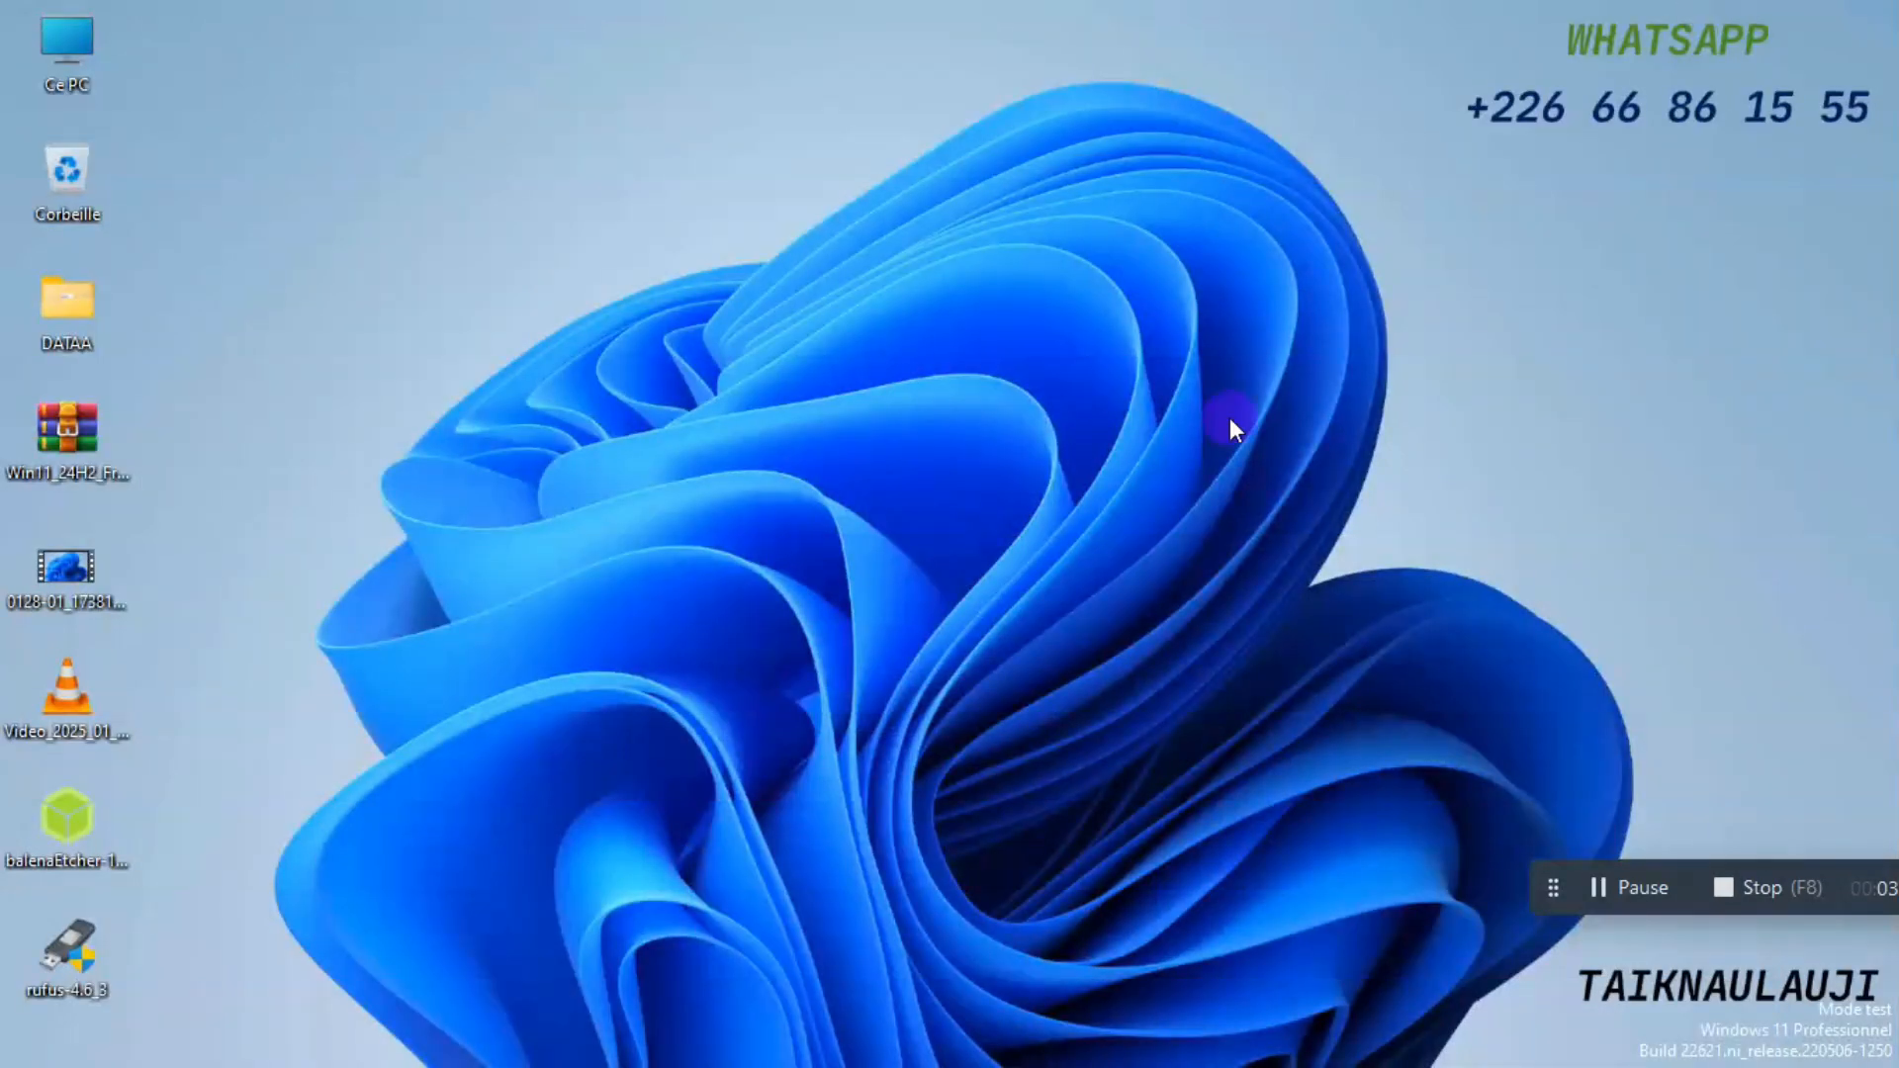
drag(154, 809, 56, 982)
drag(44, 846, 623, 224)
drag(648, 292, 785, 58)
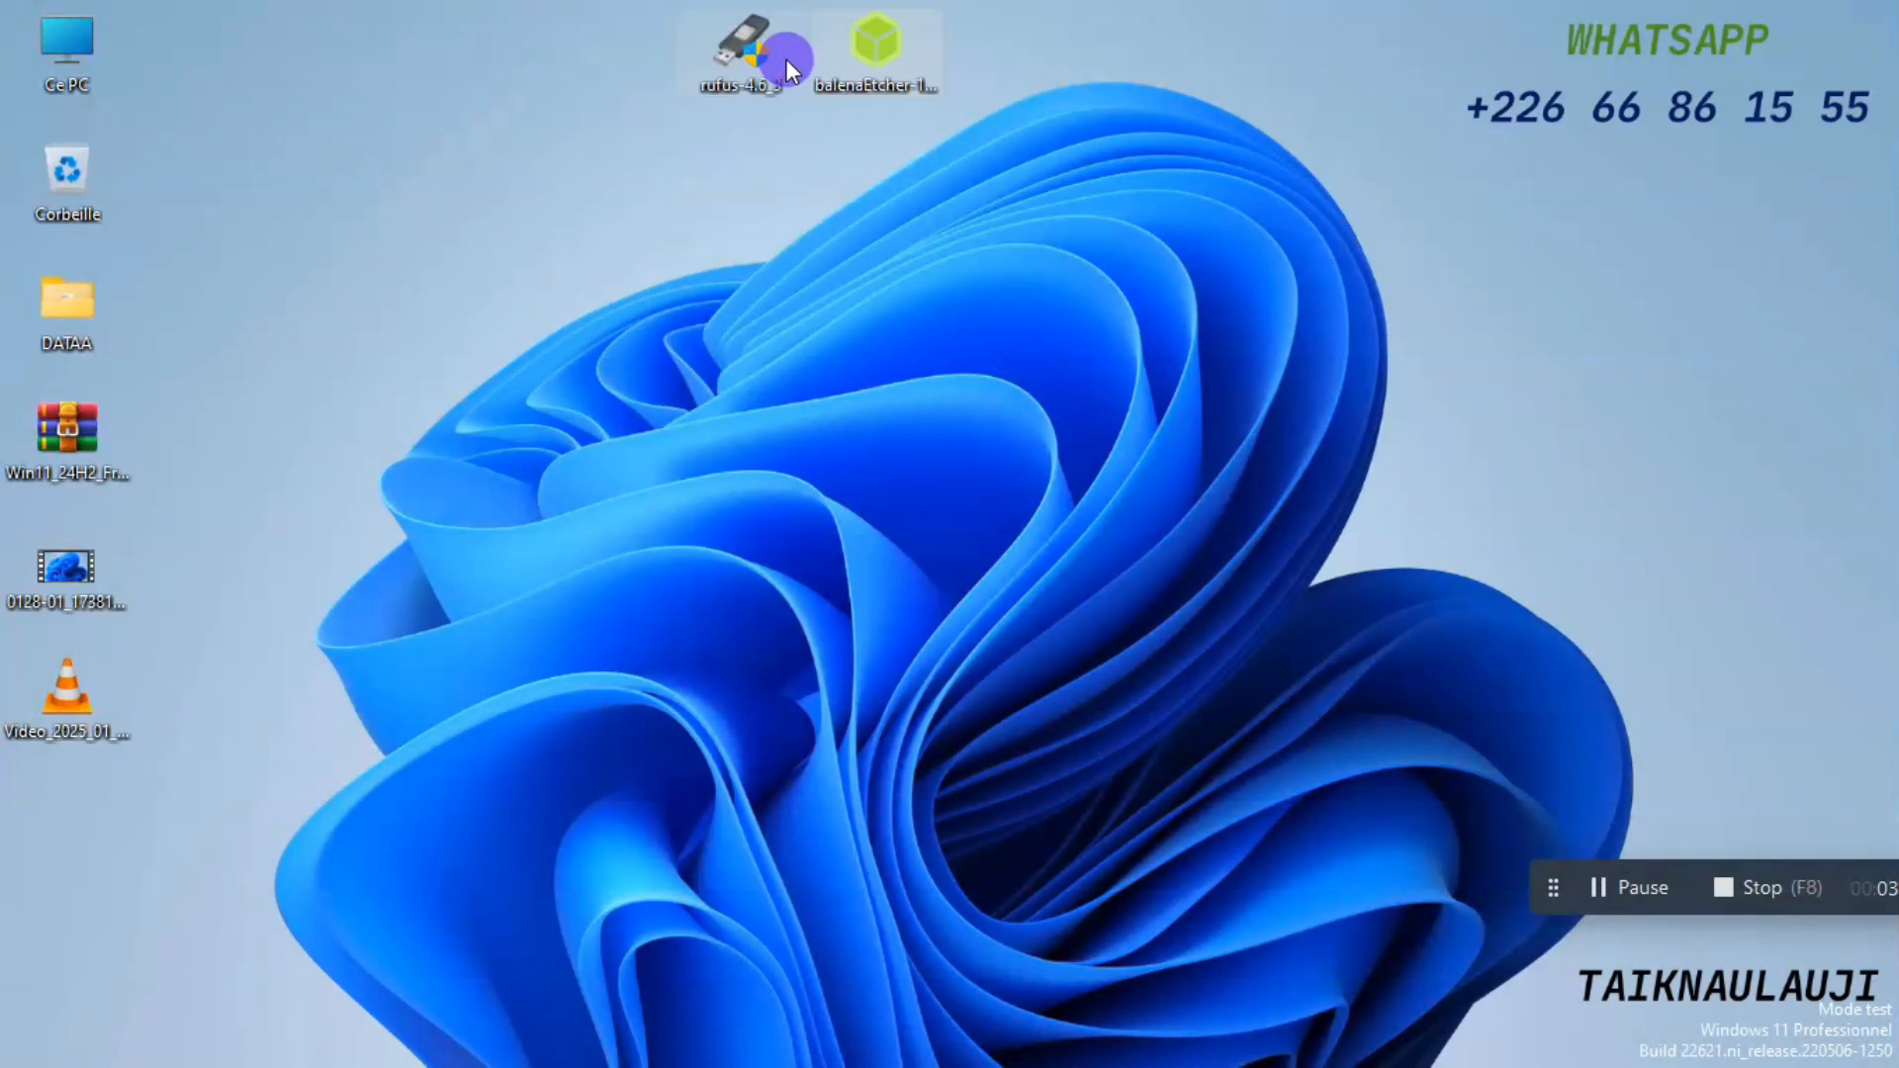
click(579, 148)
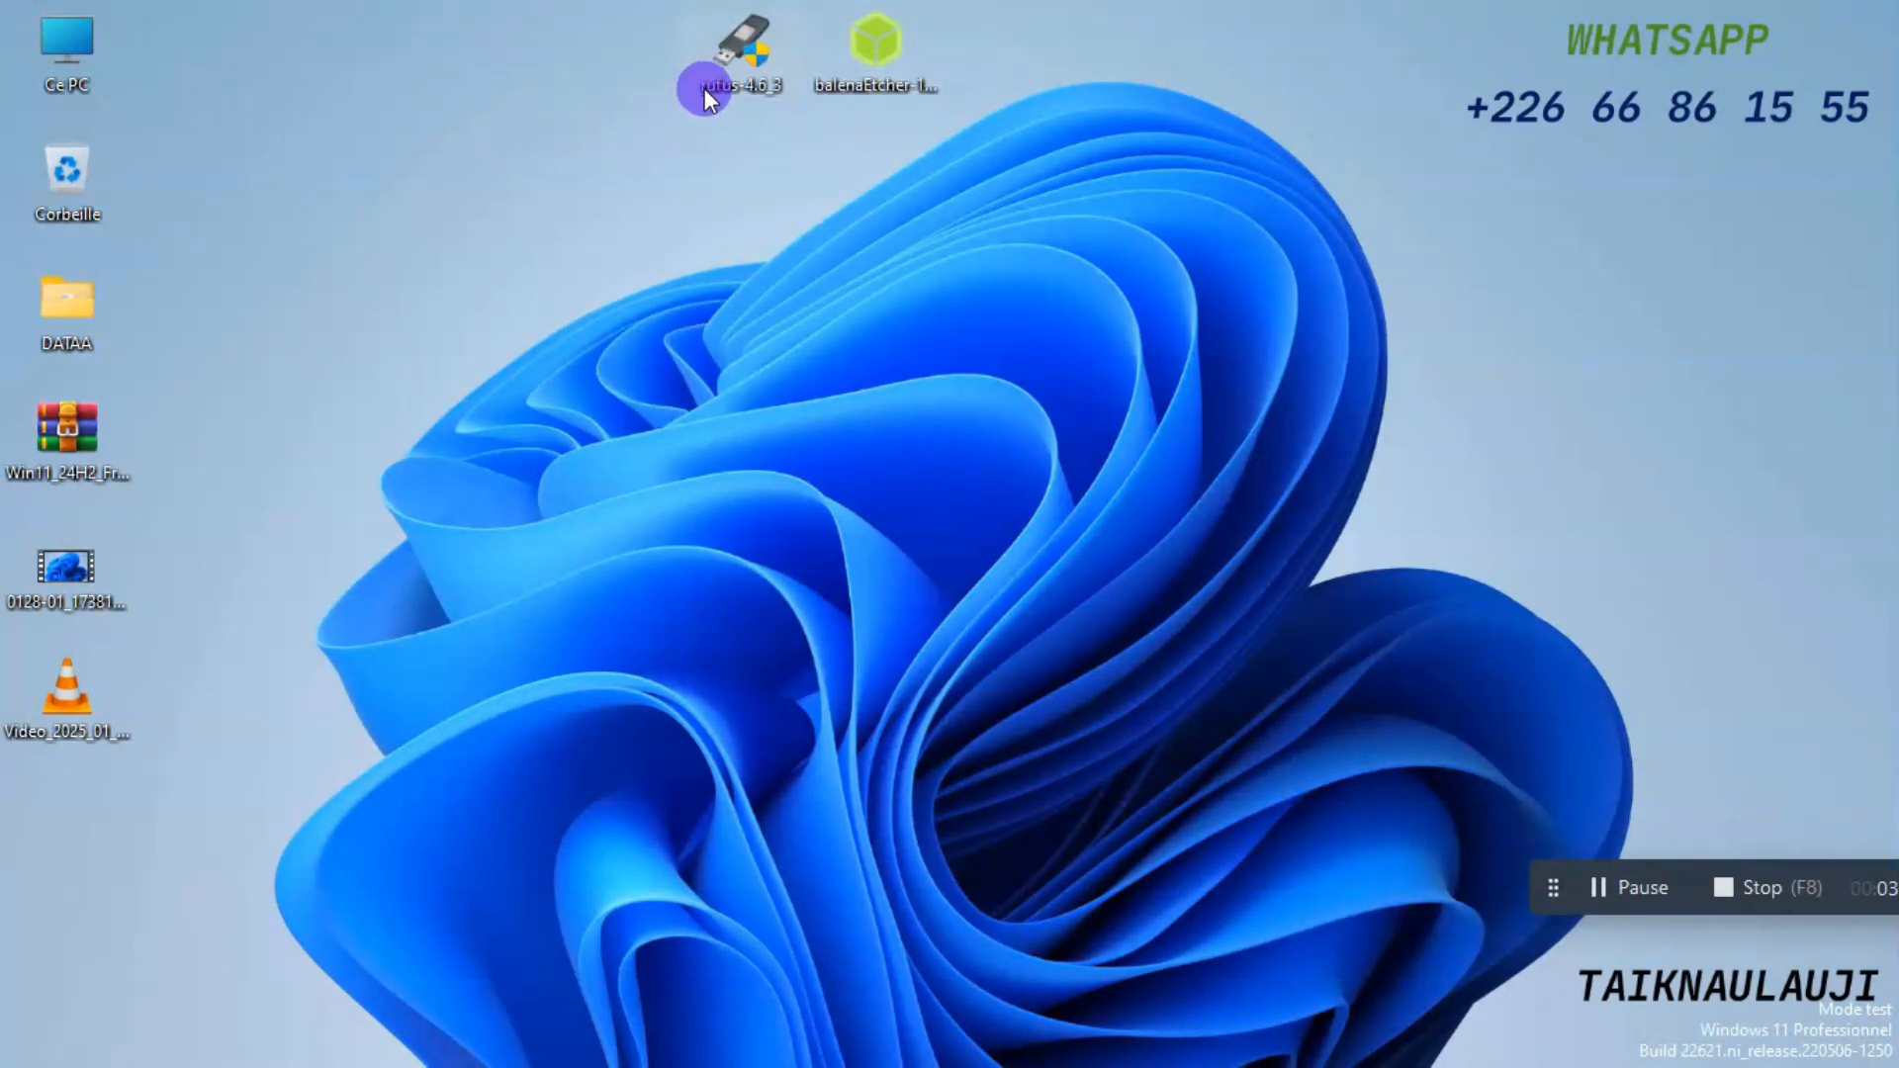
Launch Rufus from the desktop and load the Win11_24H2_French_x64 image from Bureau as the boot selection for the 8 Go USB drive.
click(97, 443)
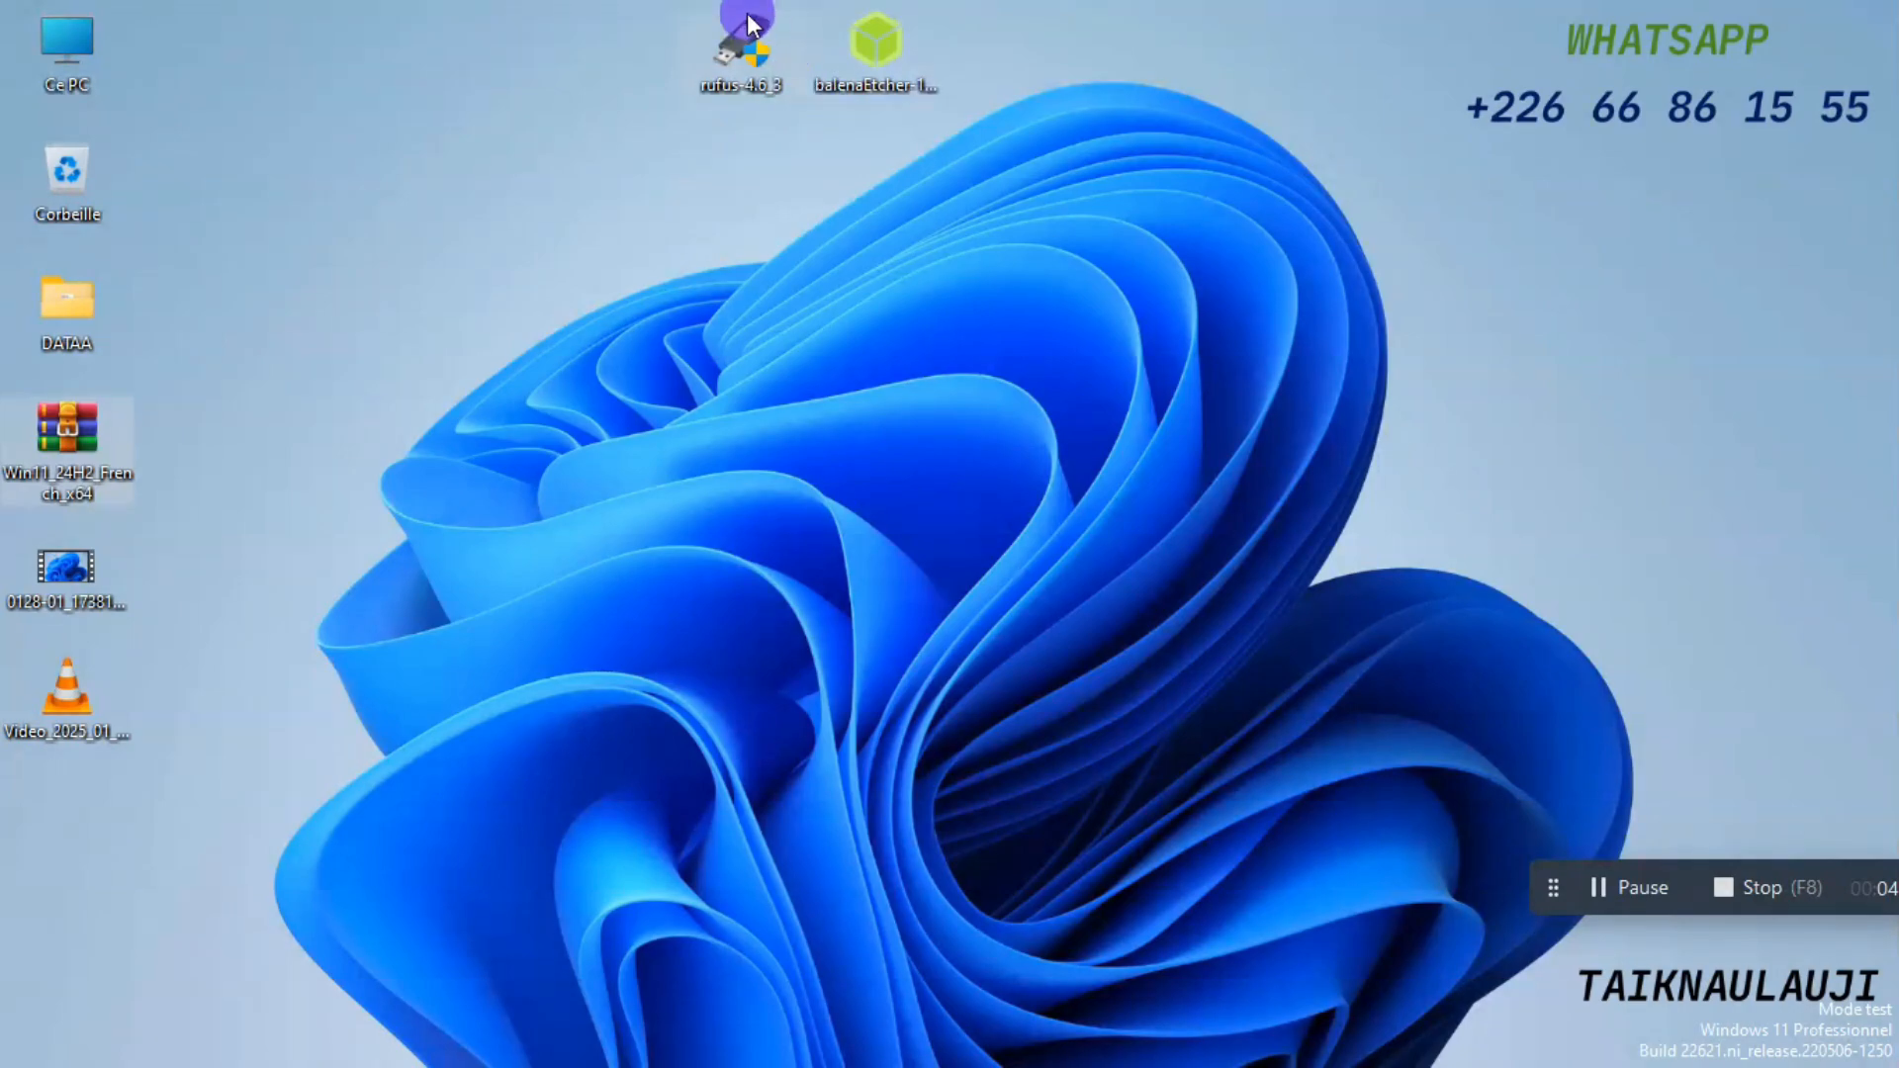
double_click(746, 54)
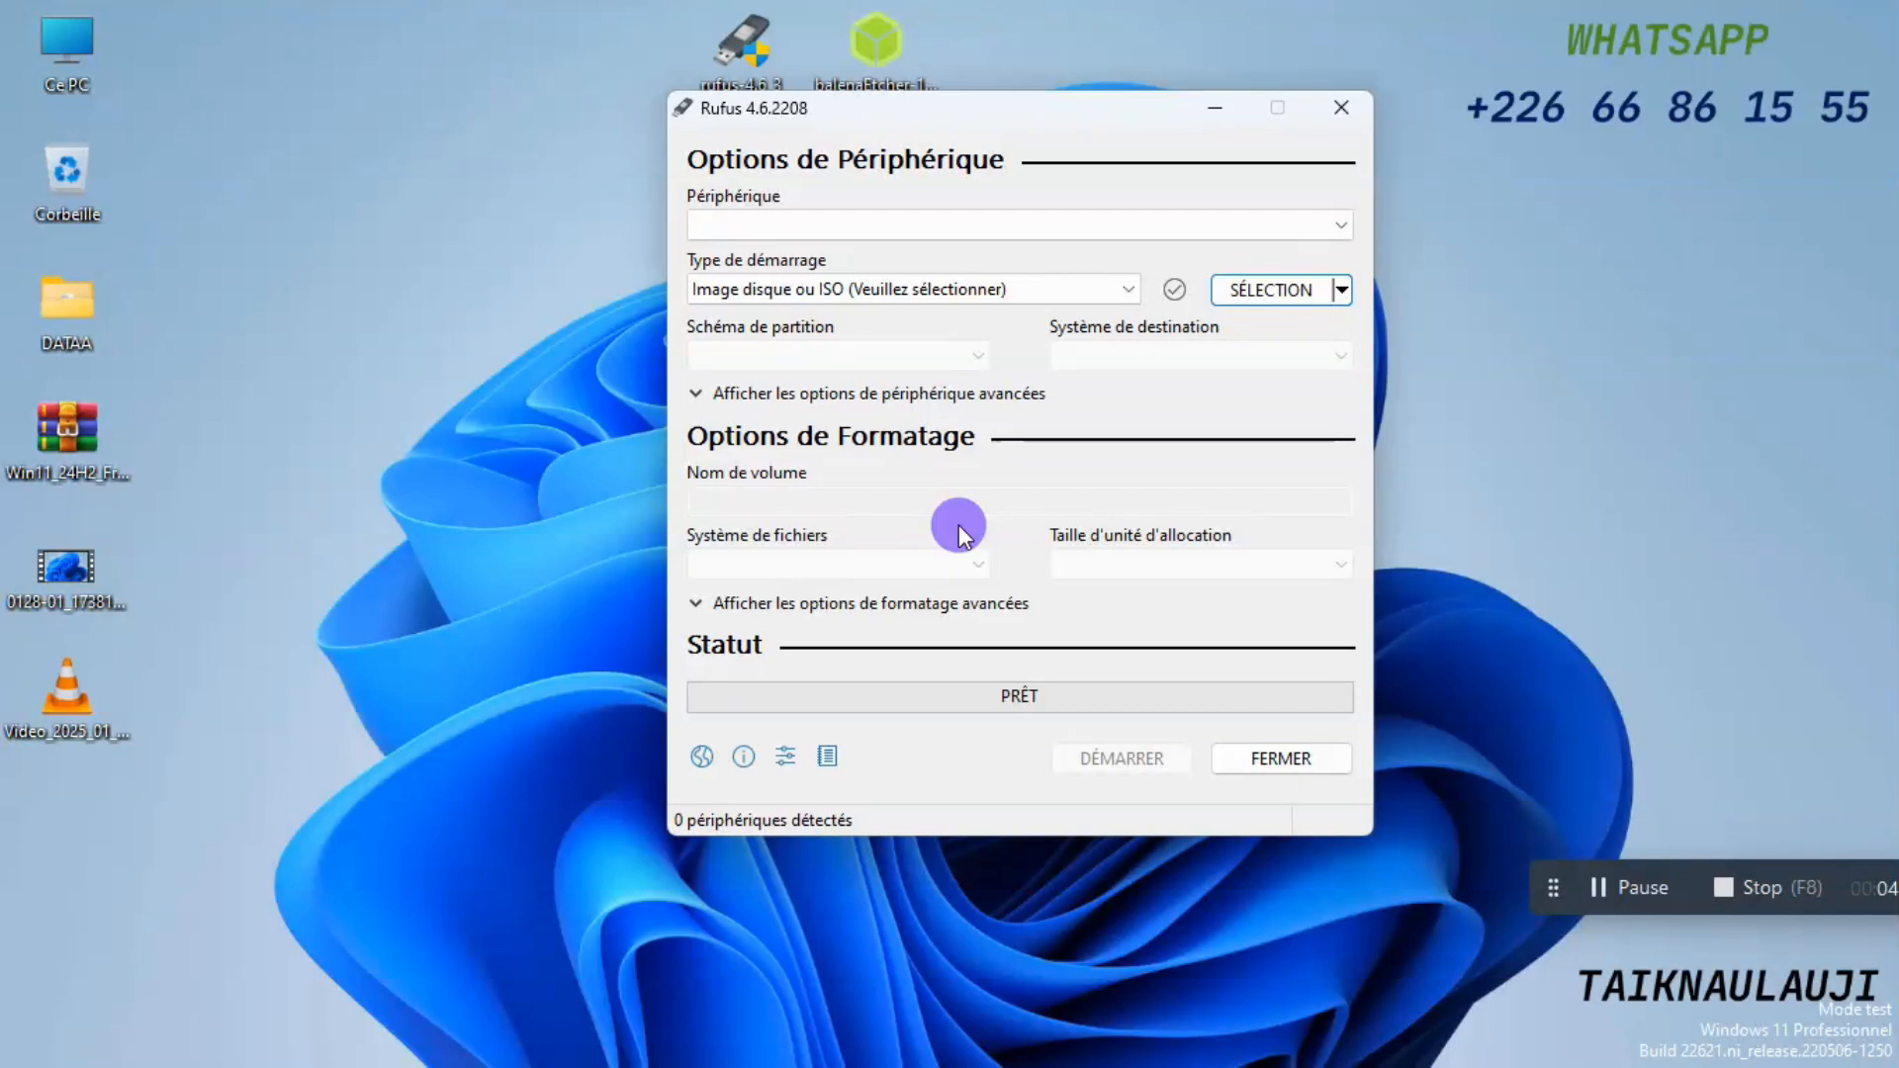
click(78, 430)
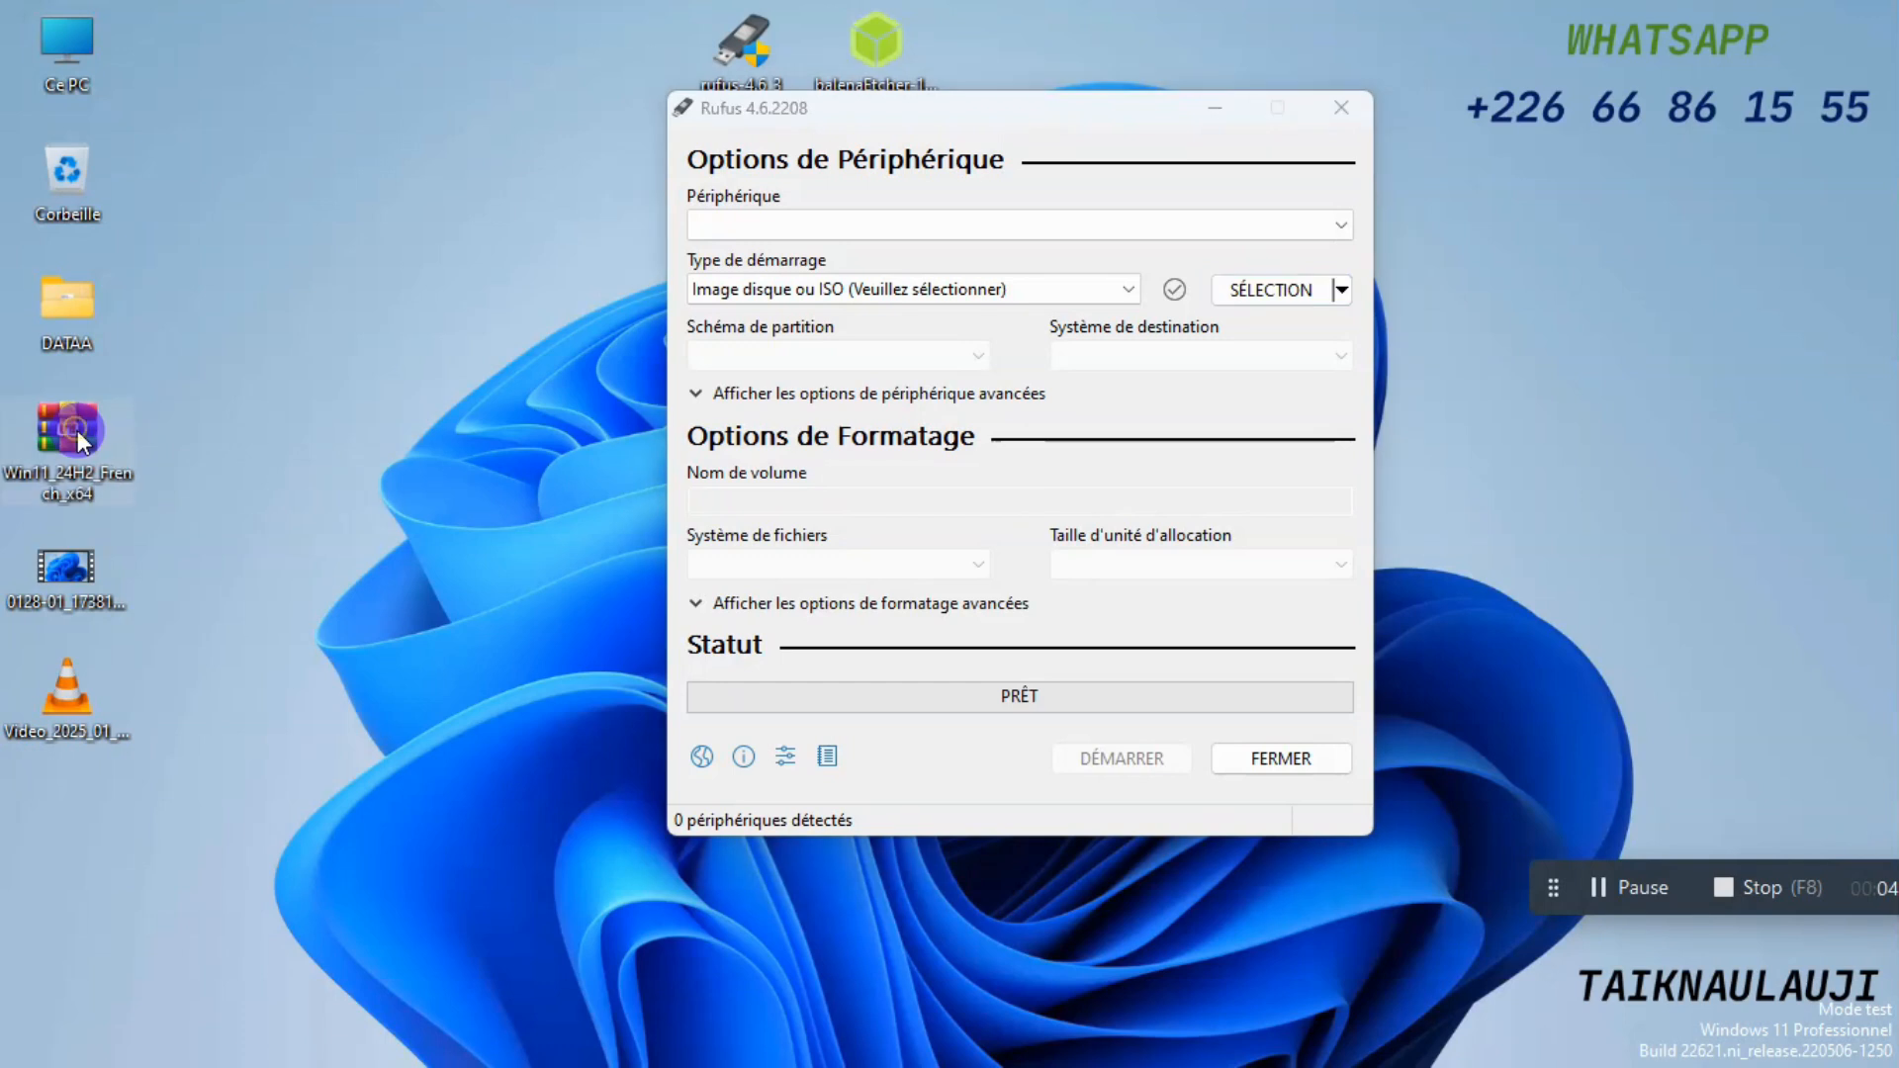
mouse_move(75, 425)
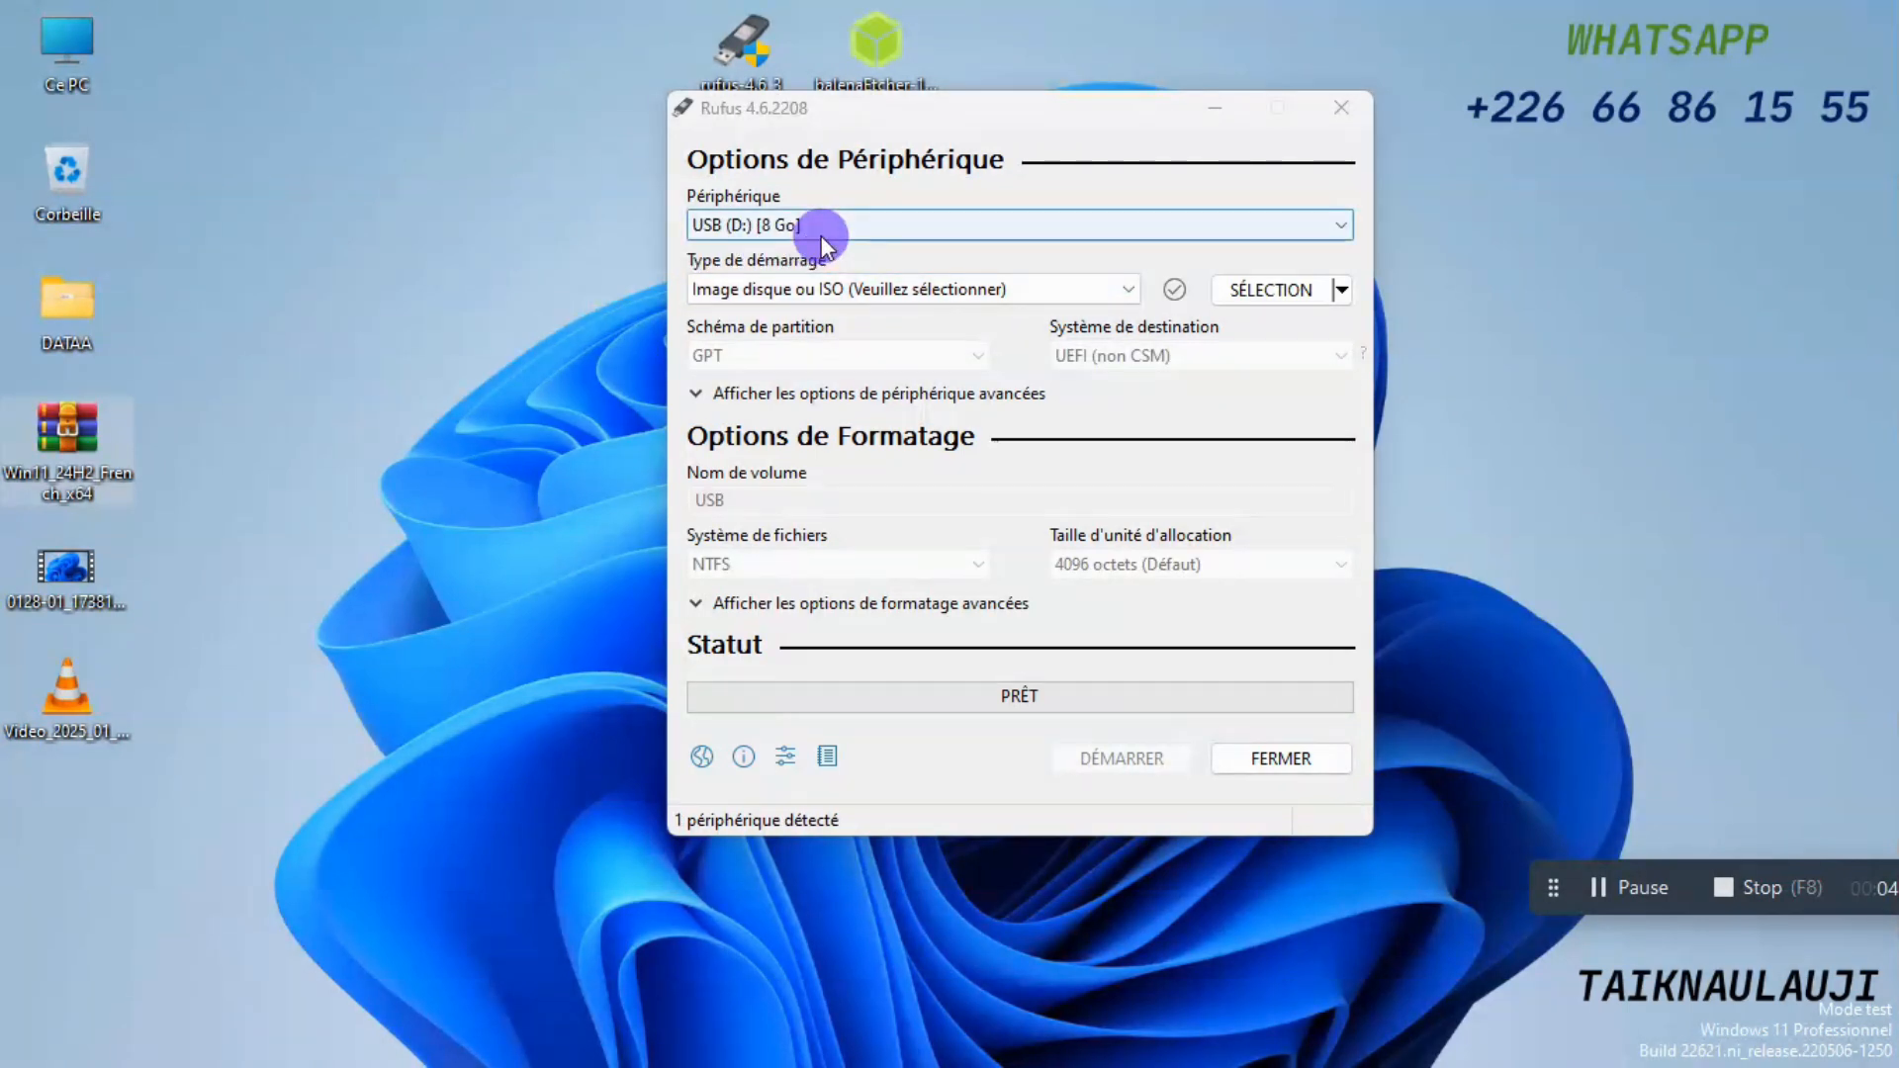
click(1272, 294)
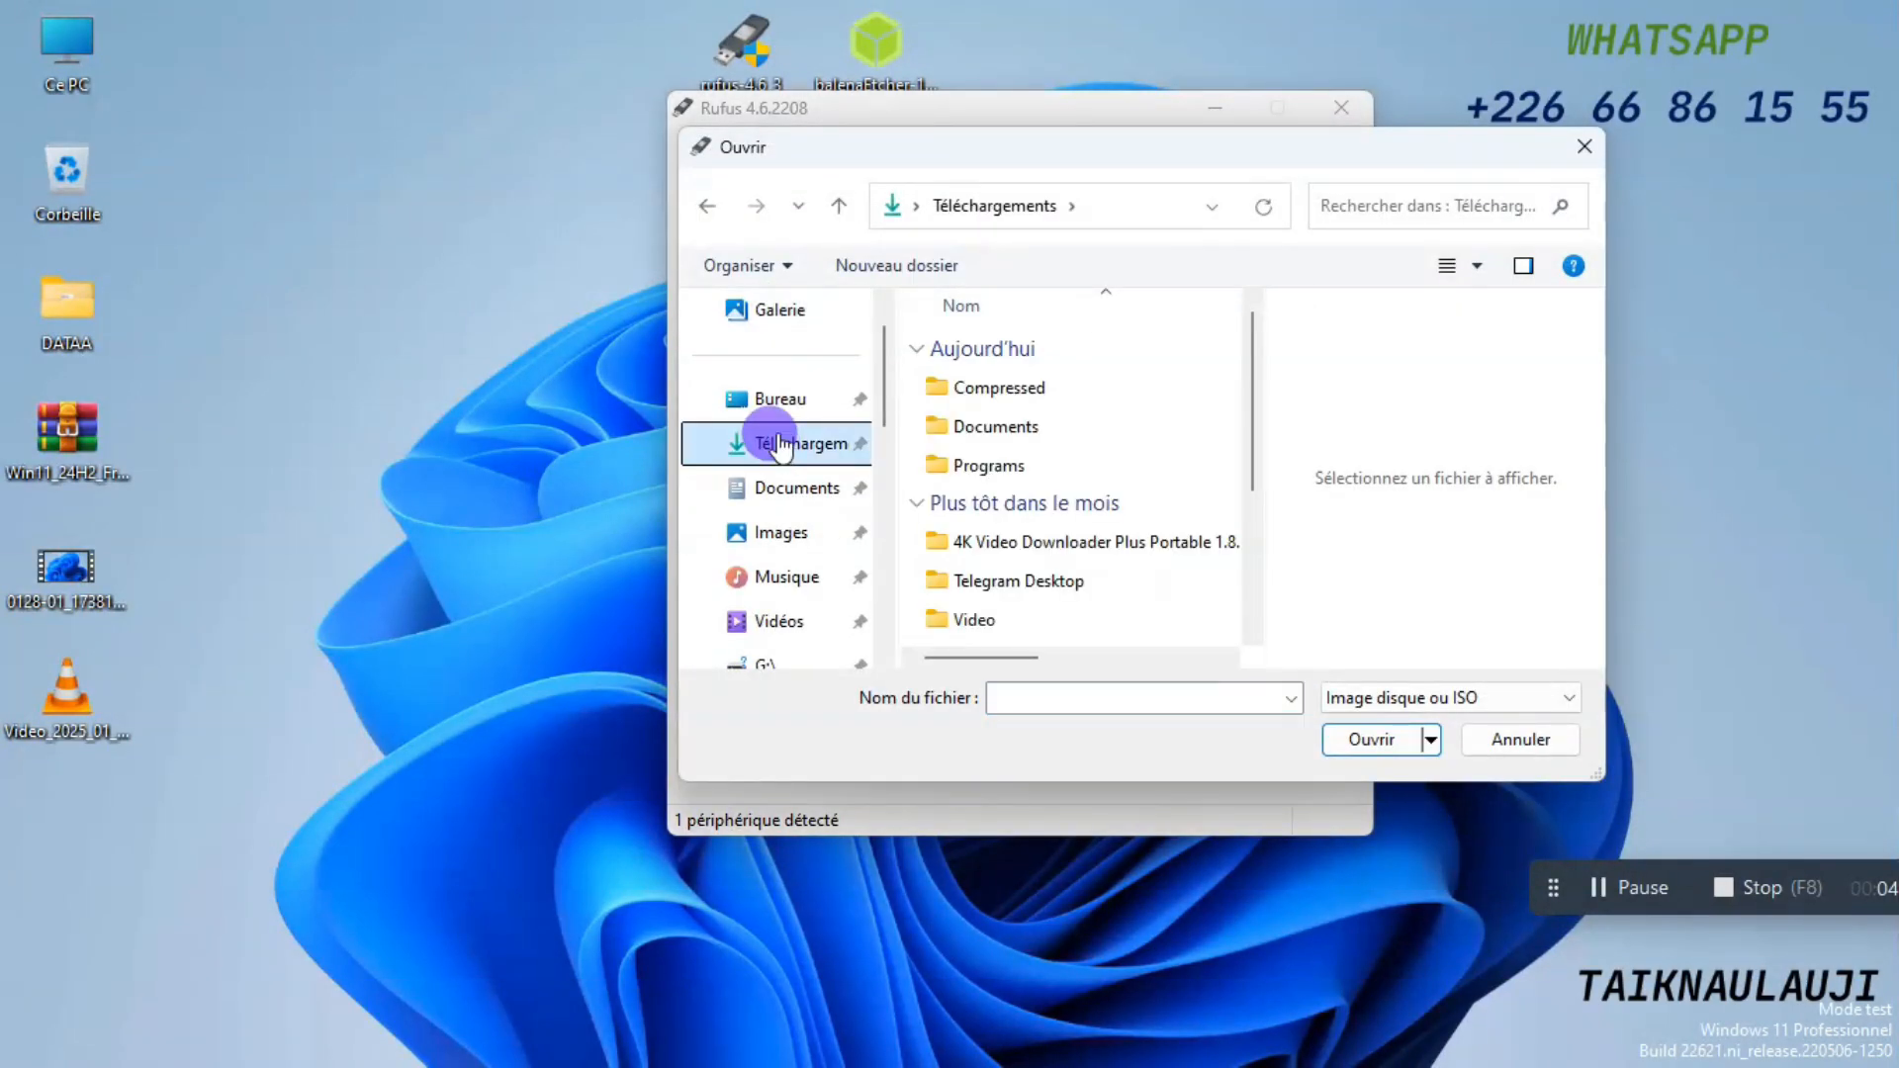
click(767, 405)
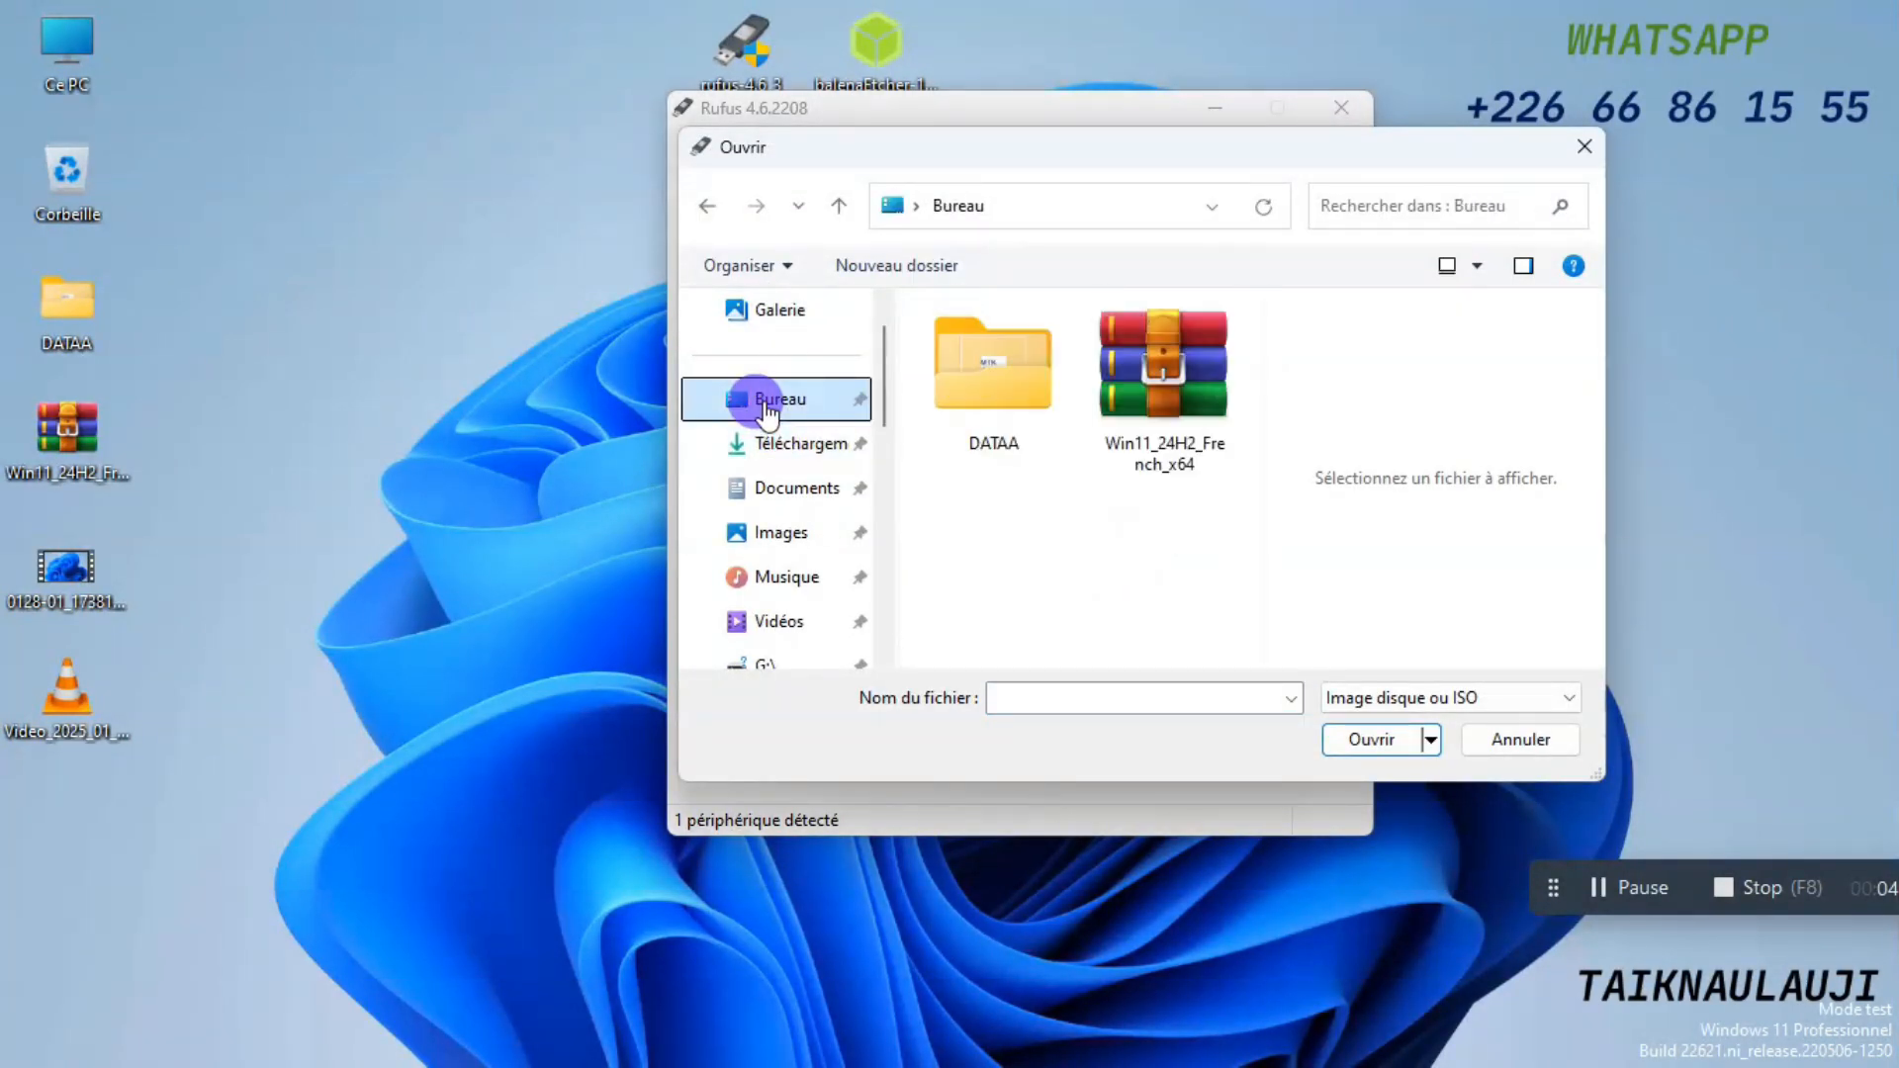
click(1159, 430)
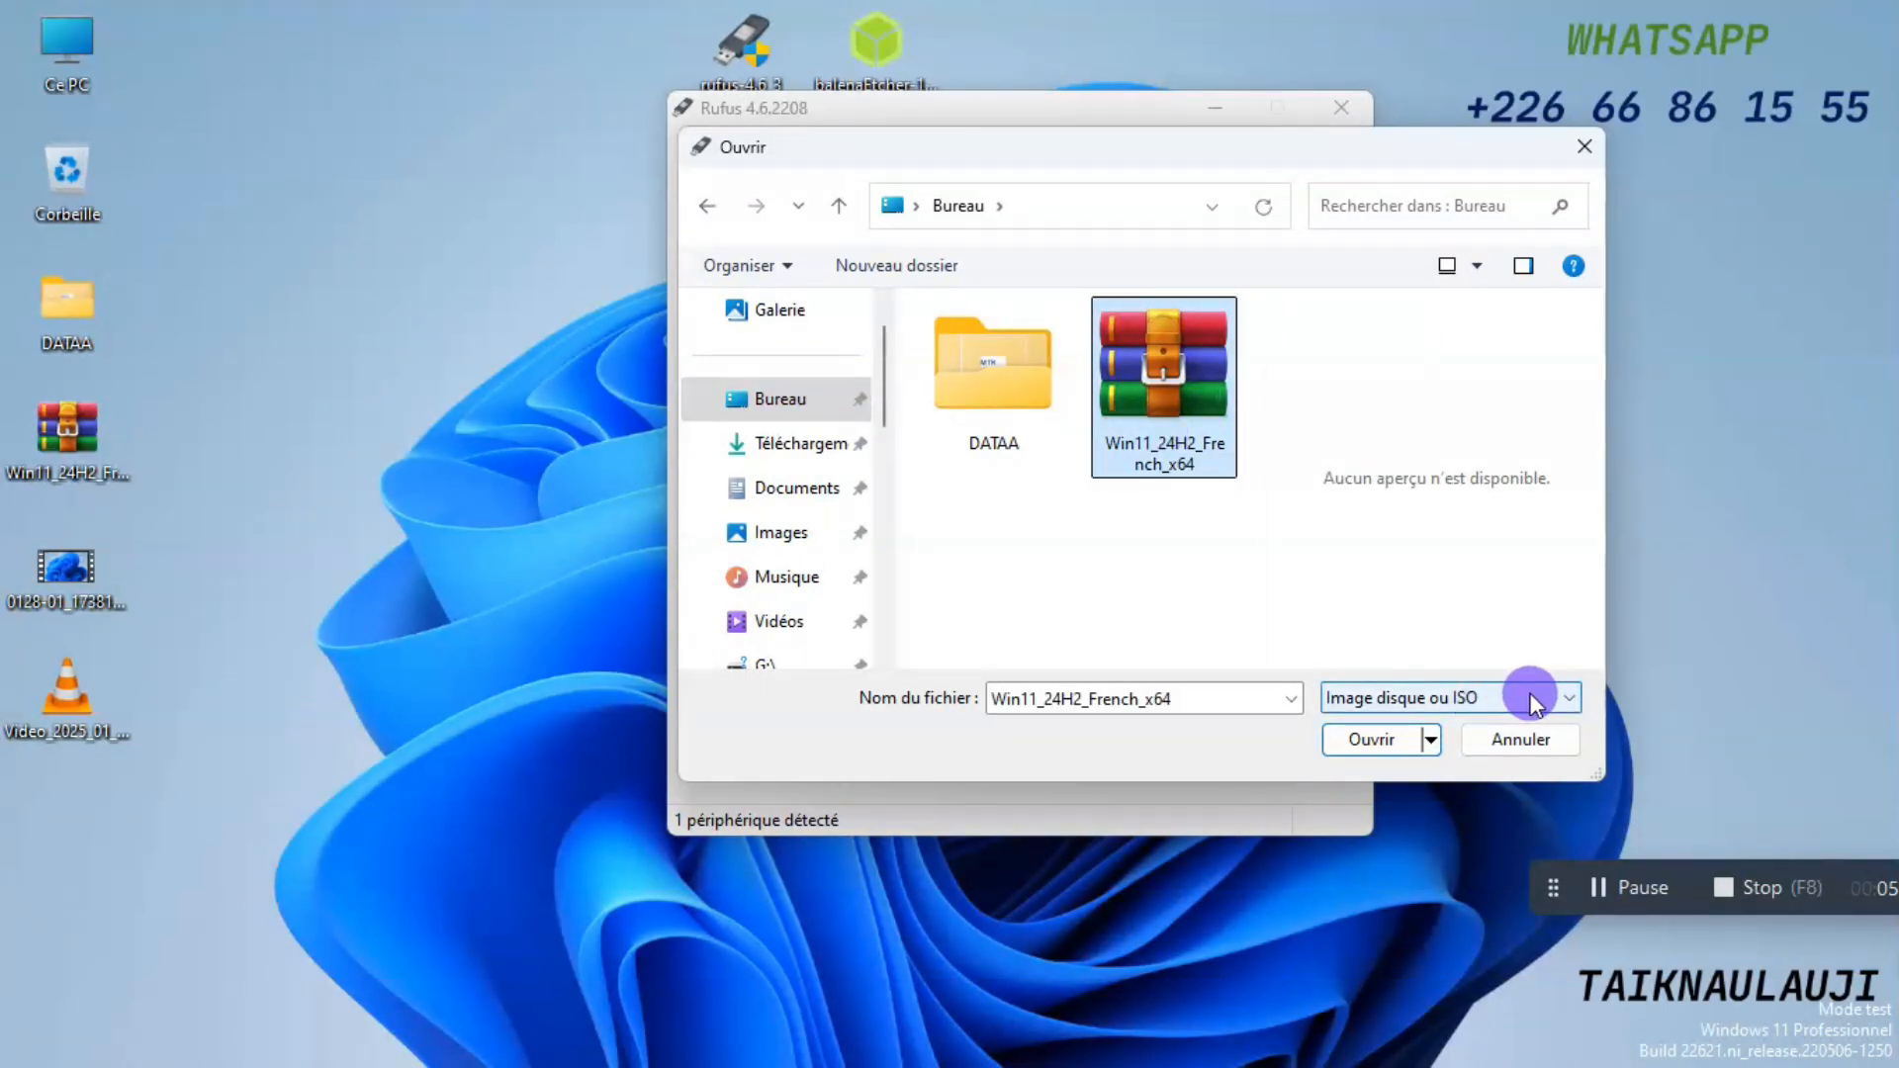
double_click(1179, 414)
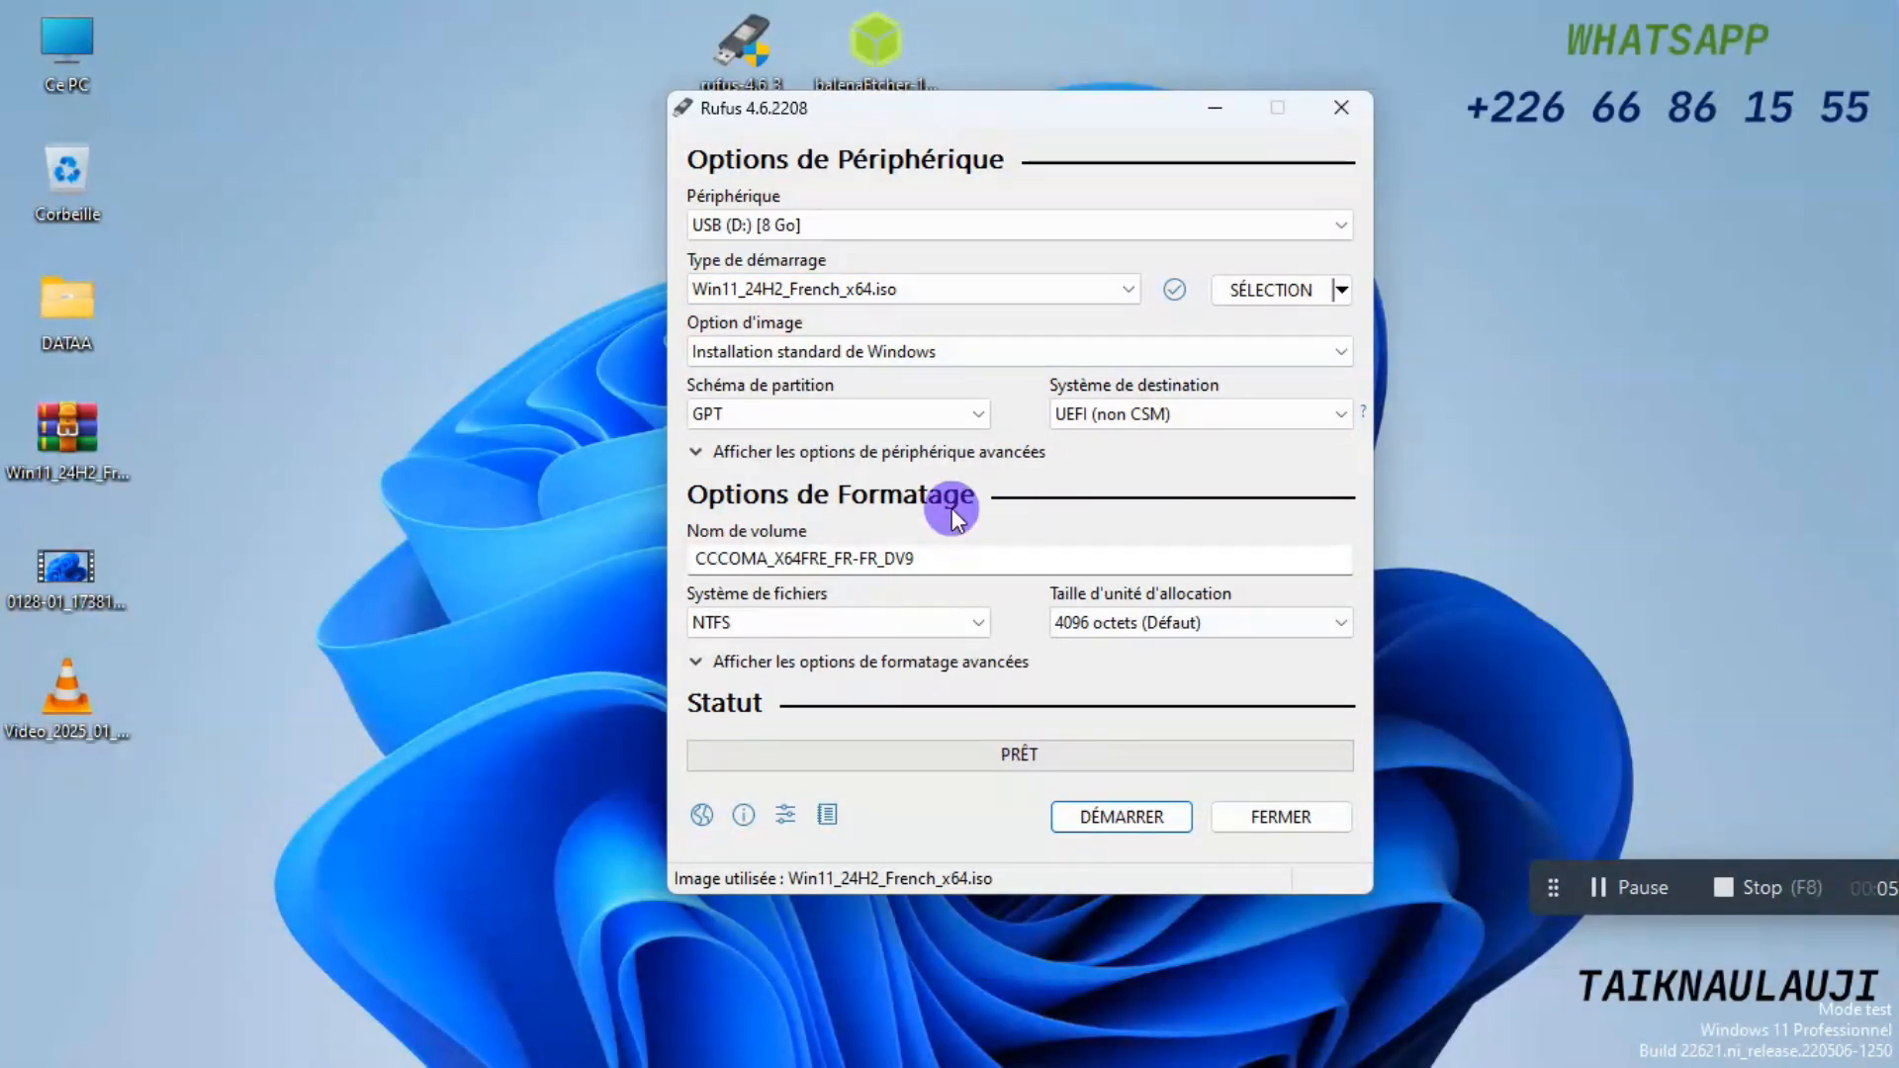
Keep Installation standard de Windows as the image option, and set the partition scheme to MBR with the NTFS file system.
click(833, 356)
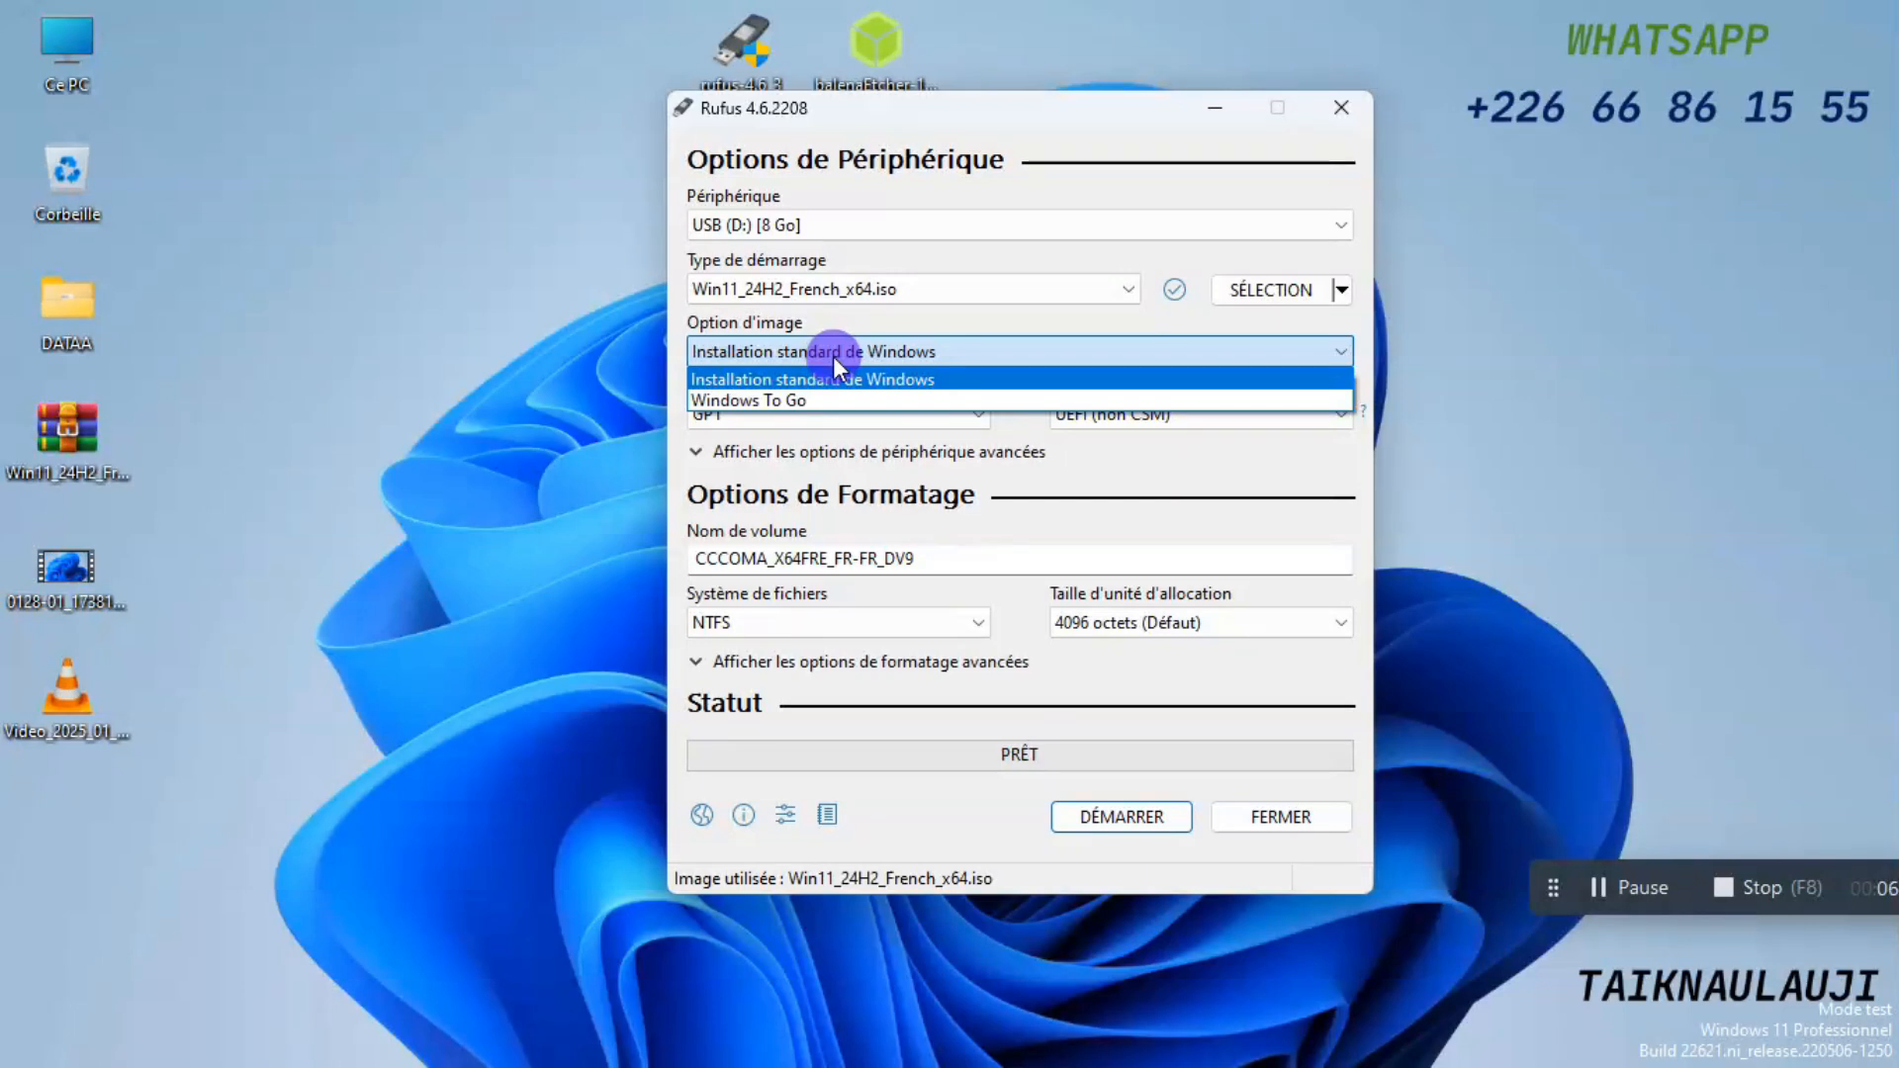
click(833, 356)
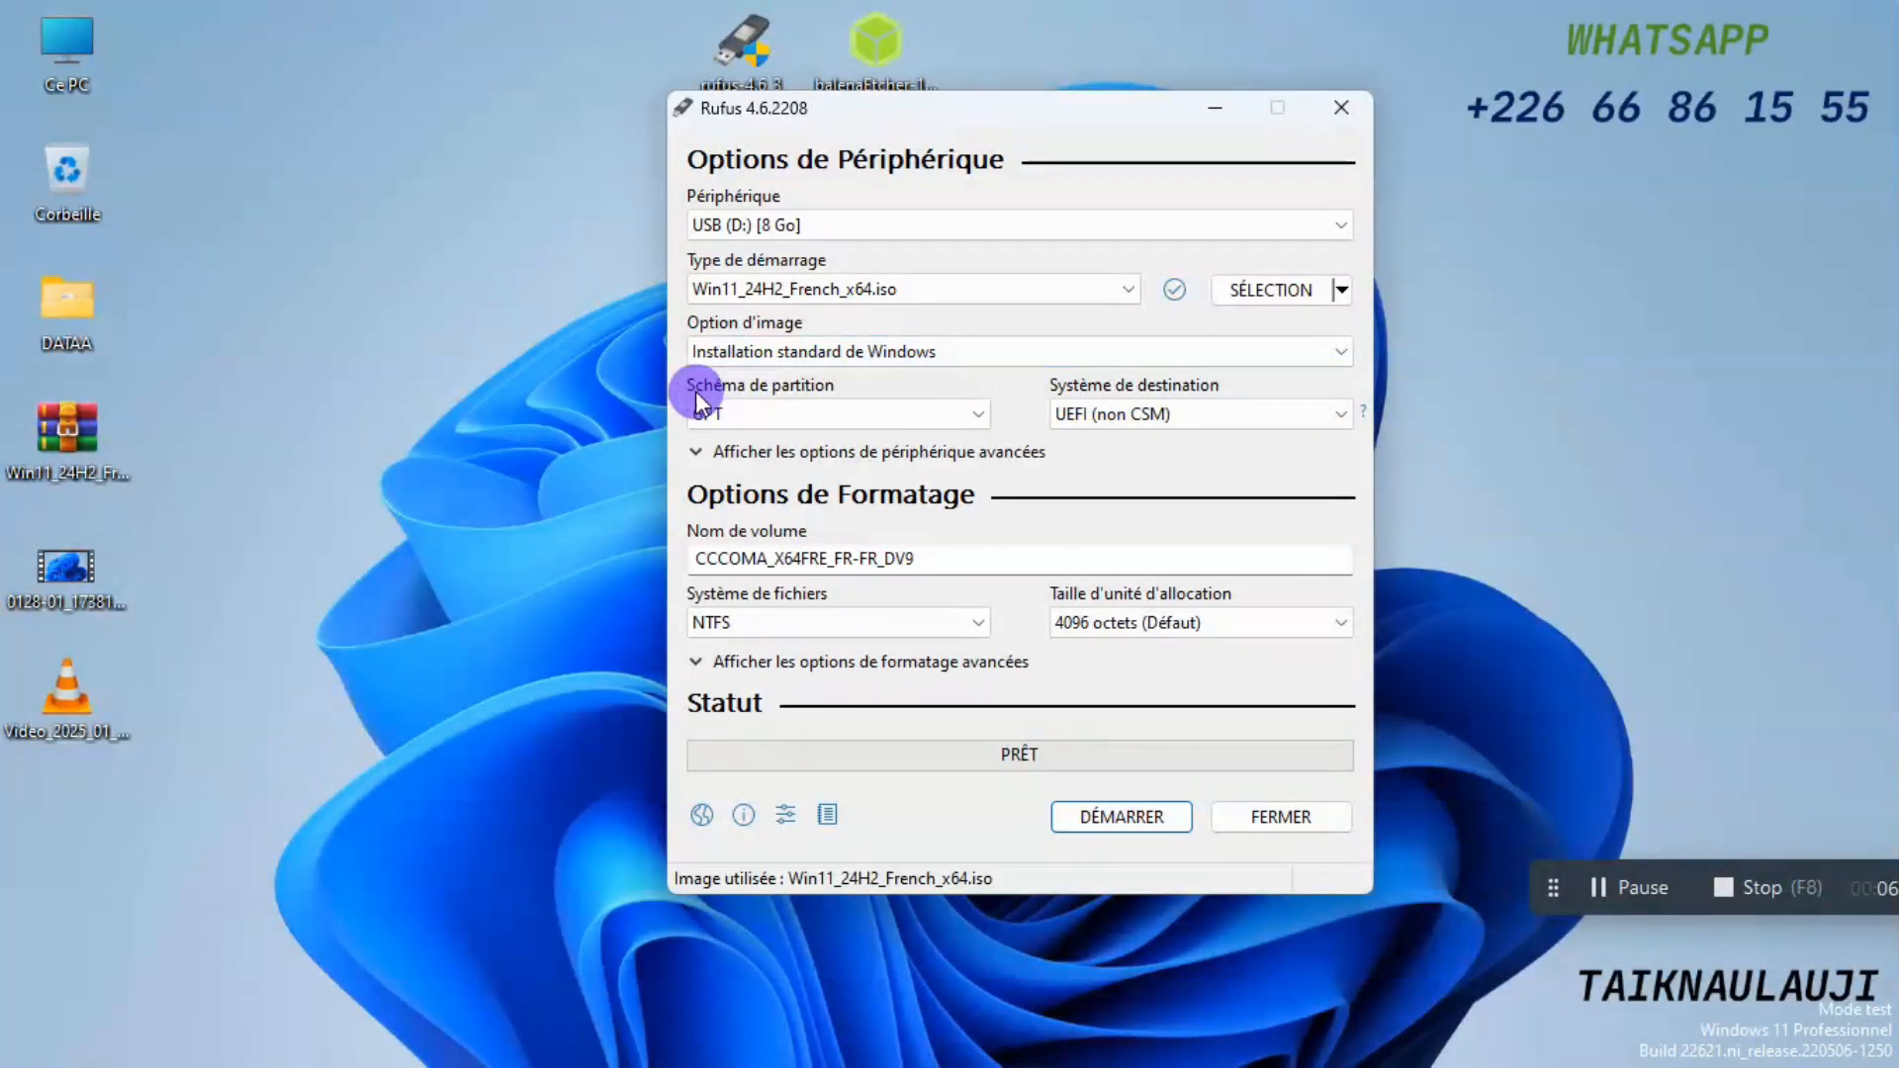
click(837, 421)
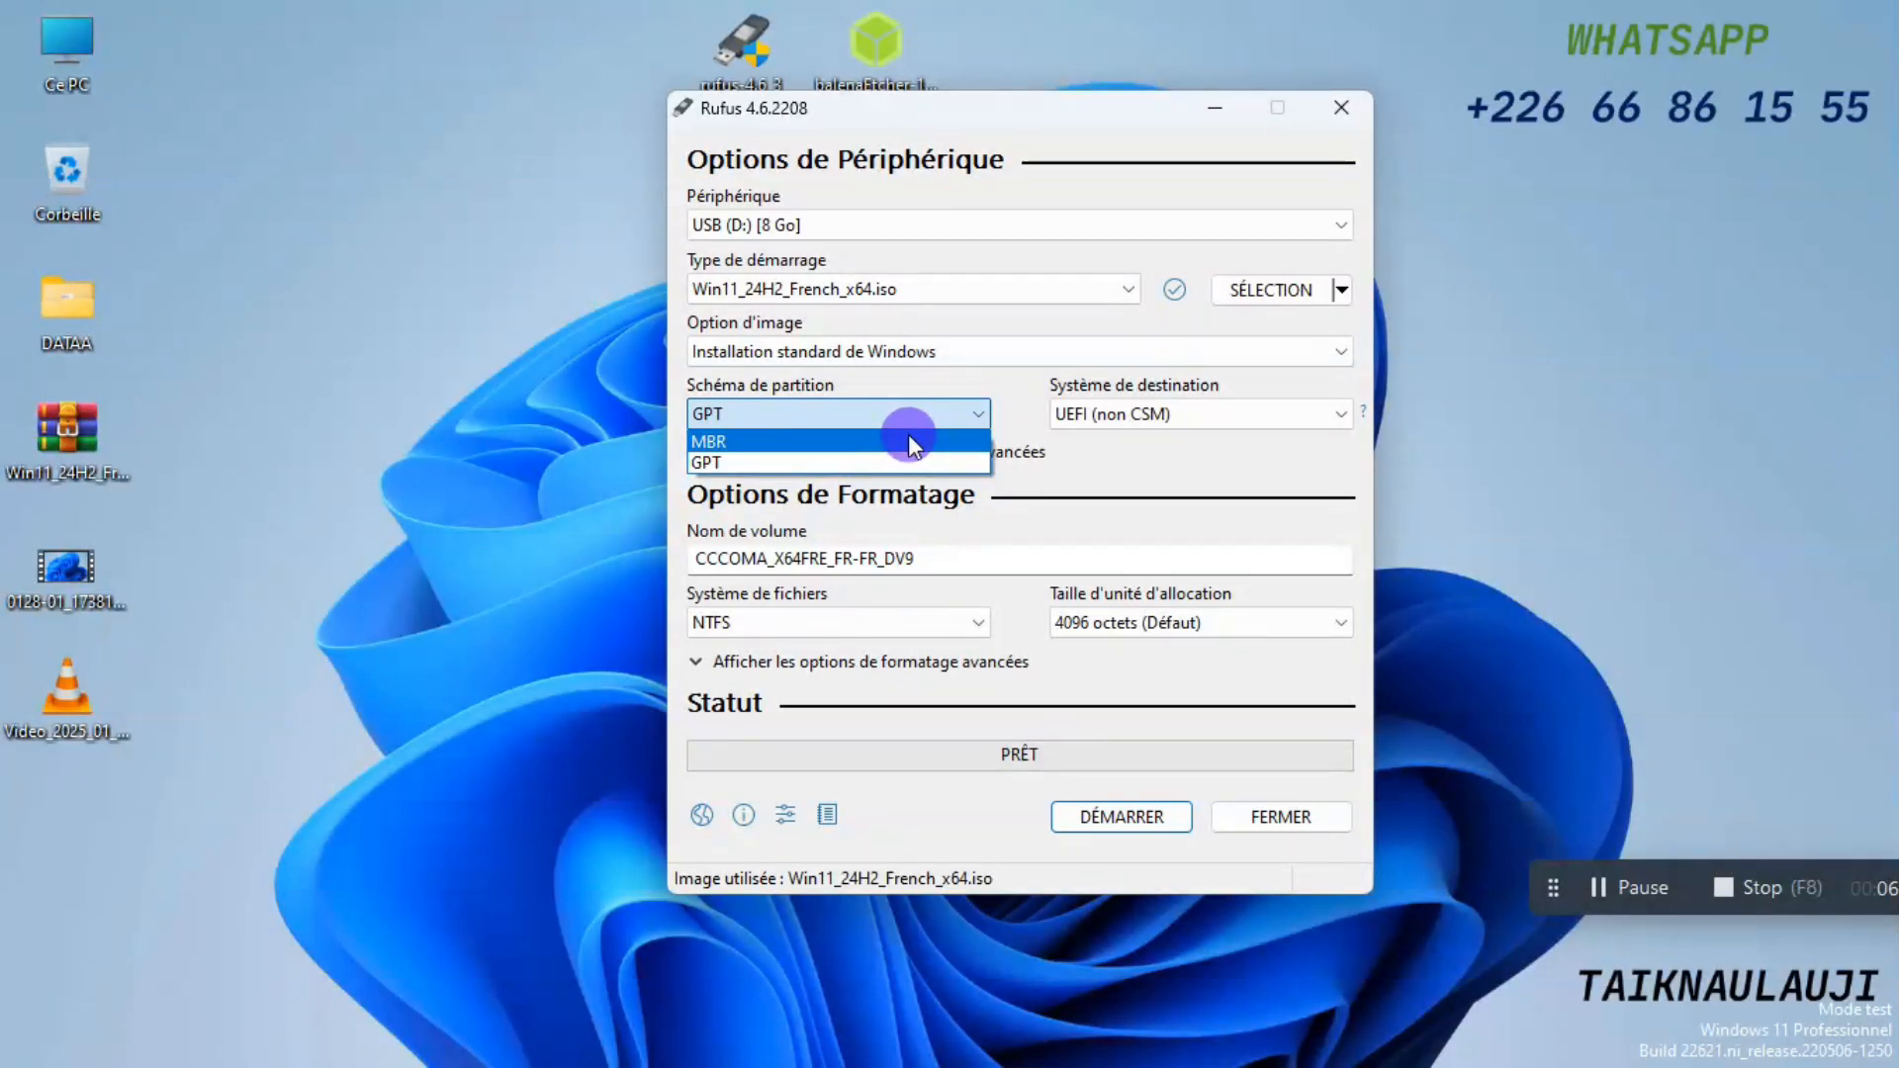
click(1059, 503)
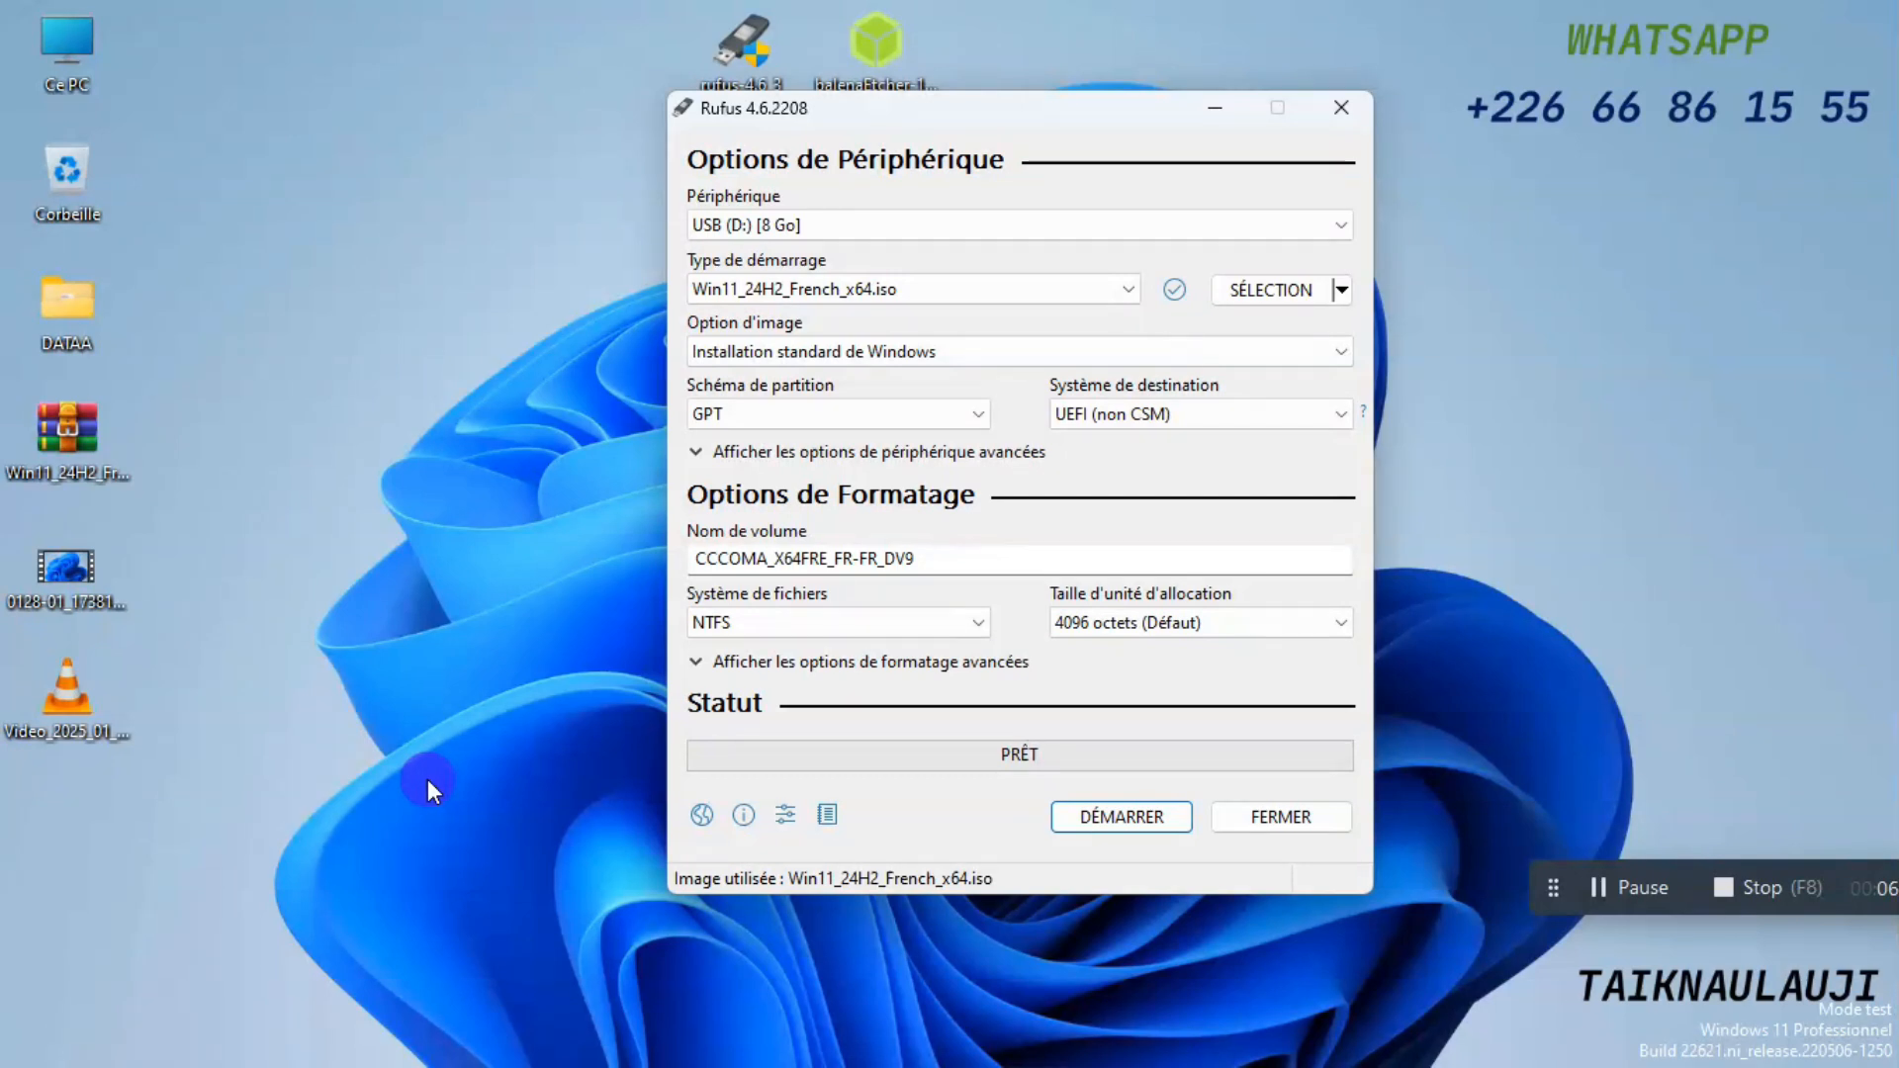
click(1092, 417)
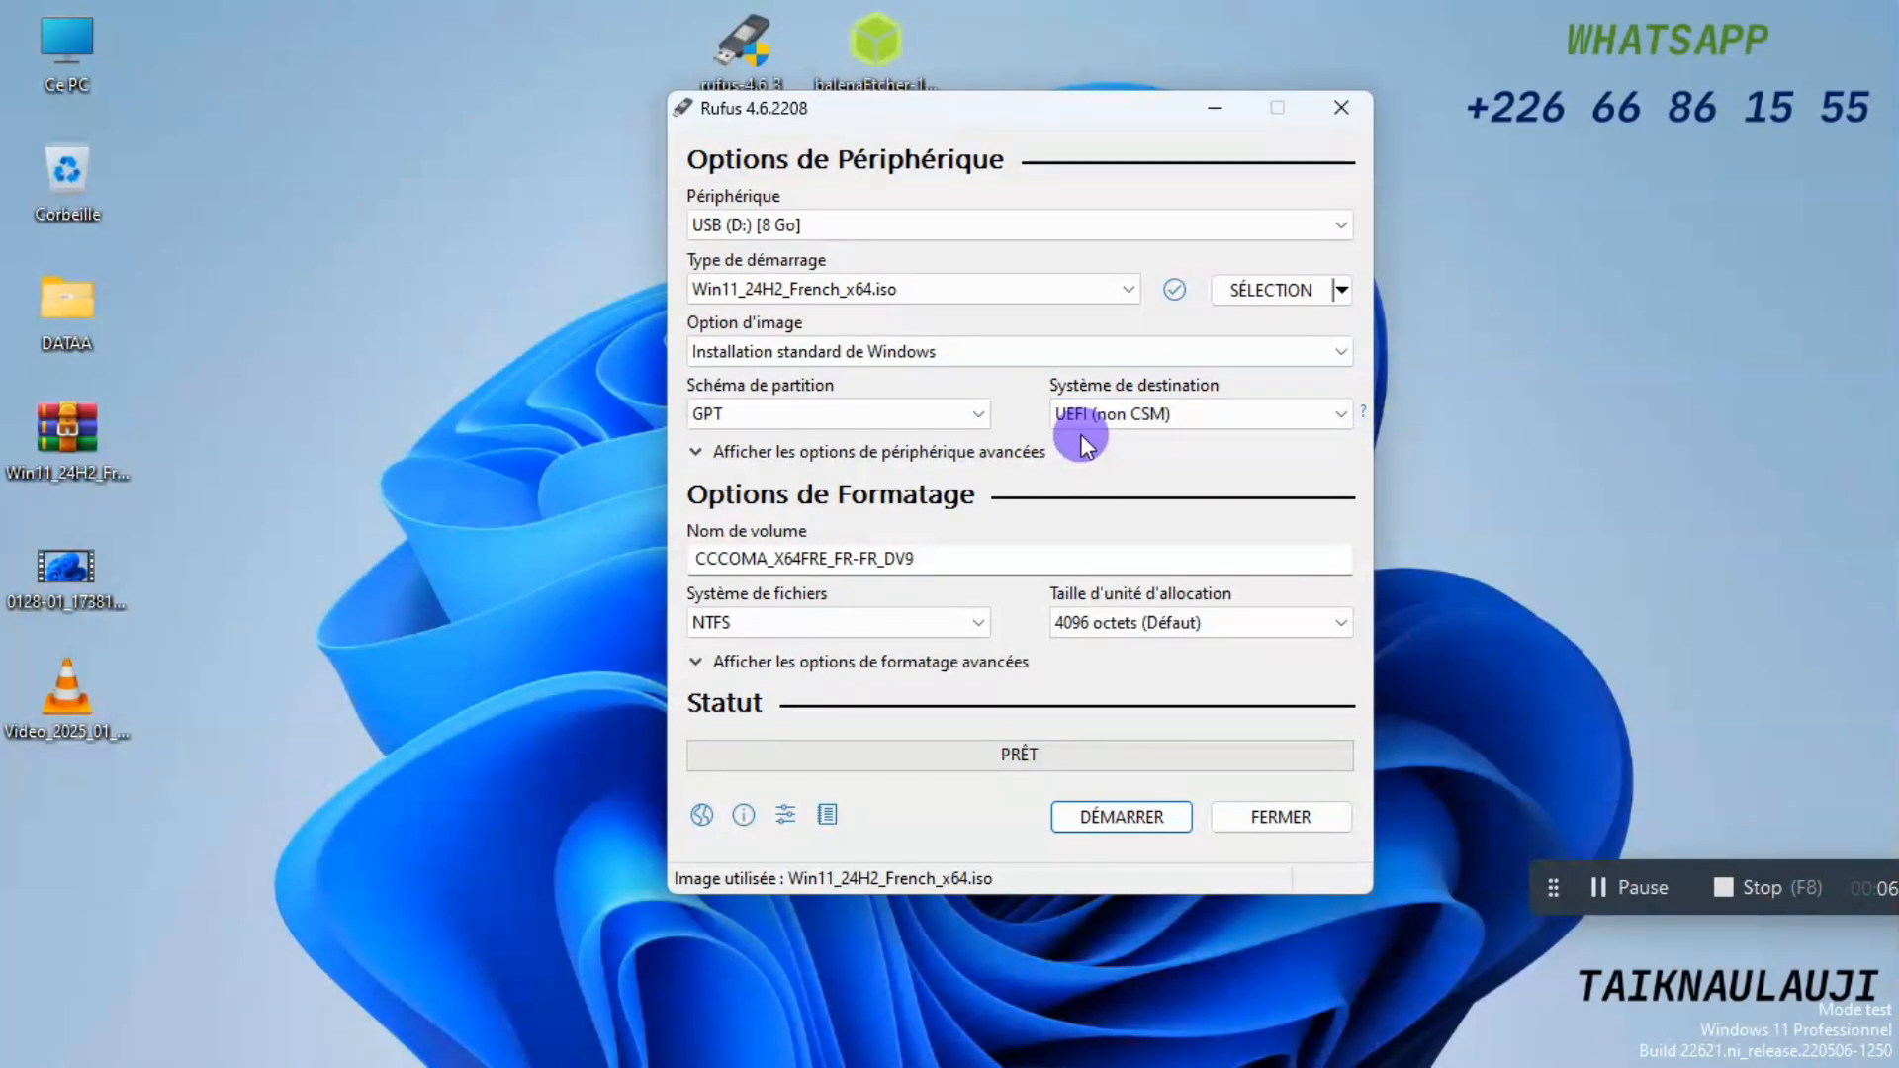
click(930, 410)
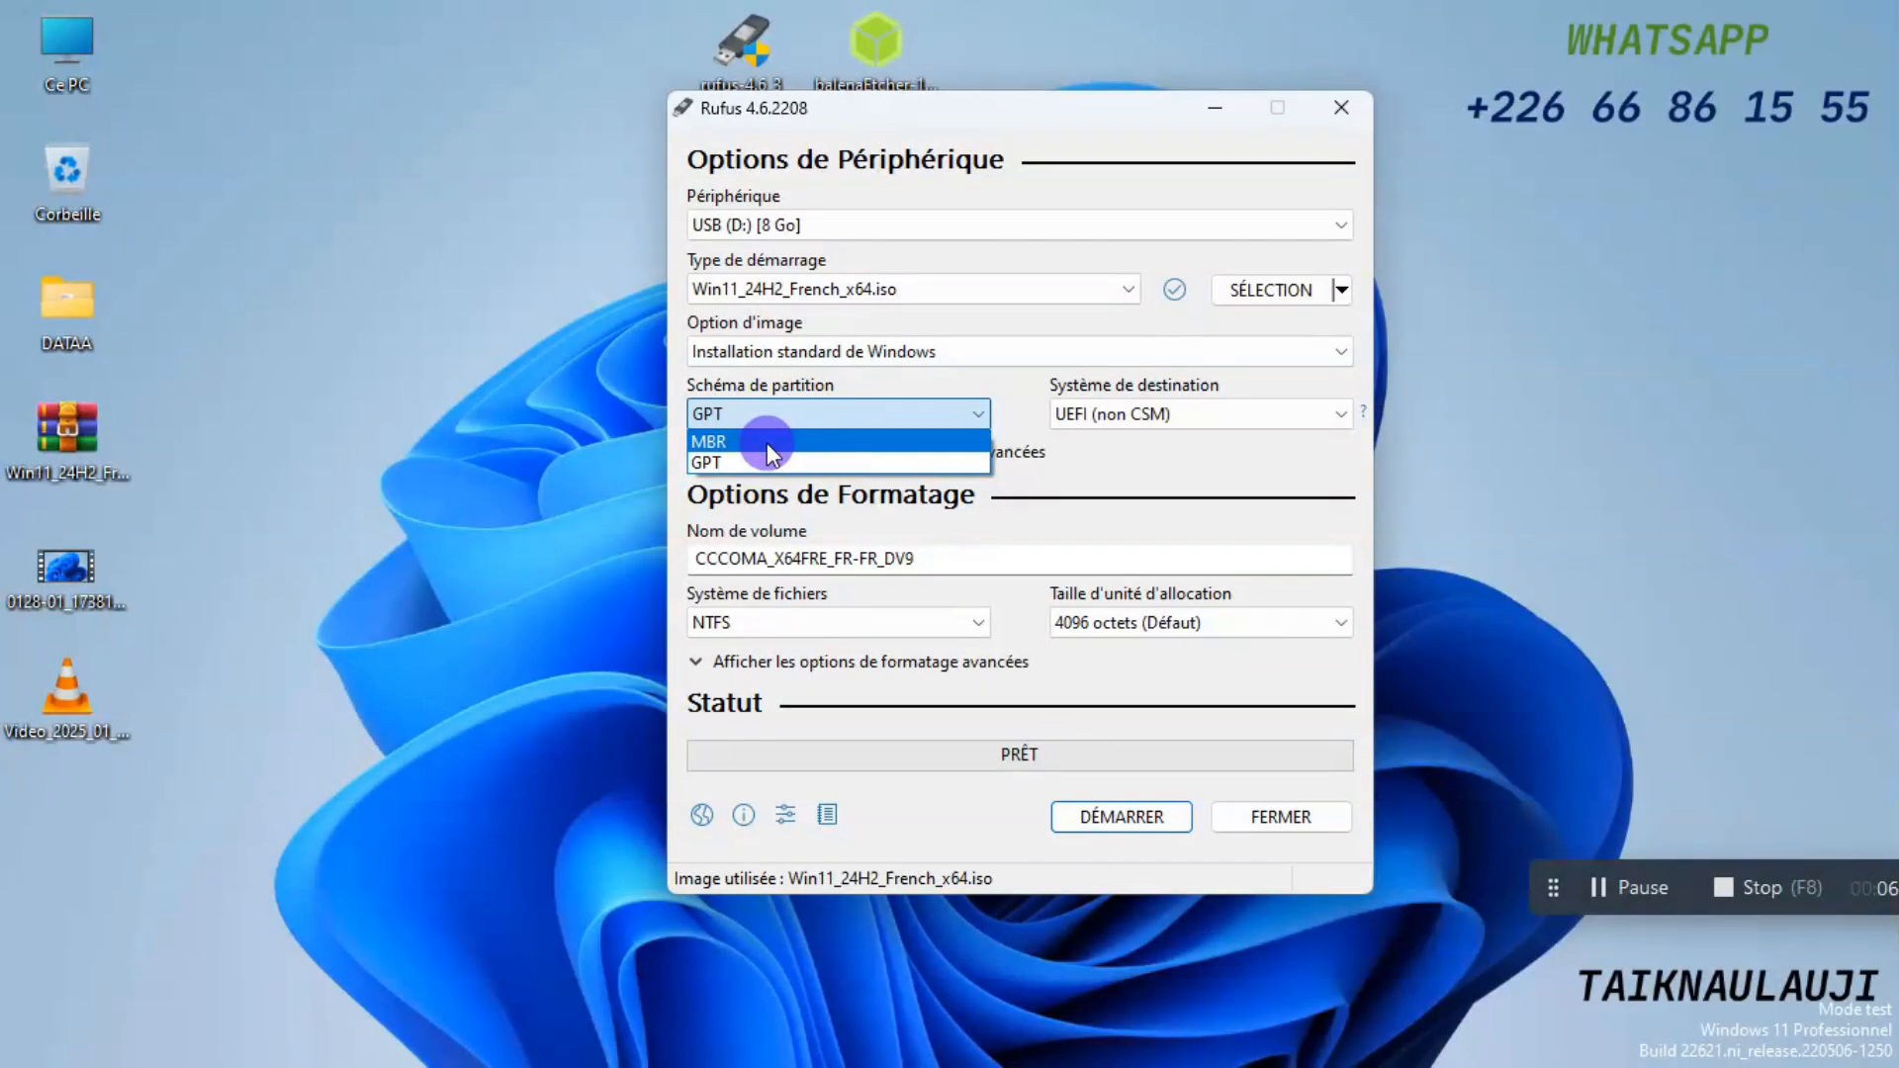
click(767, 442)
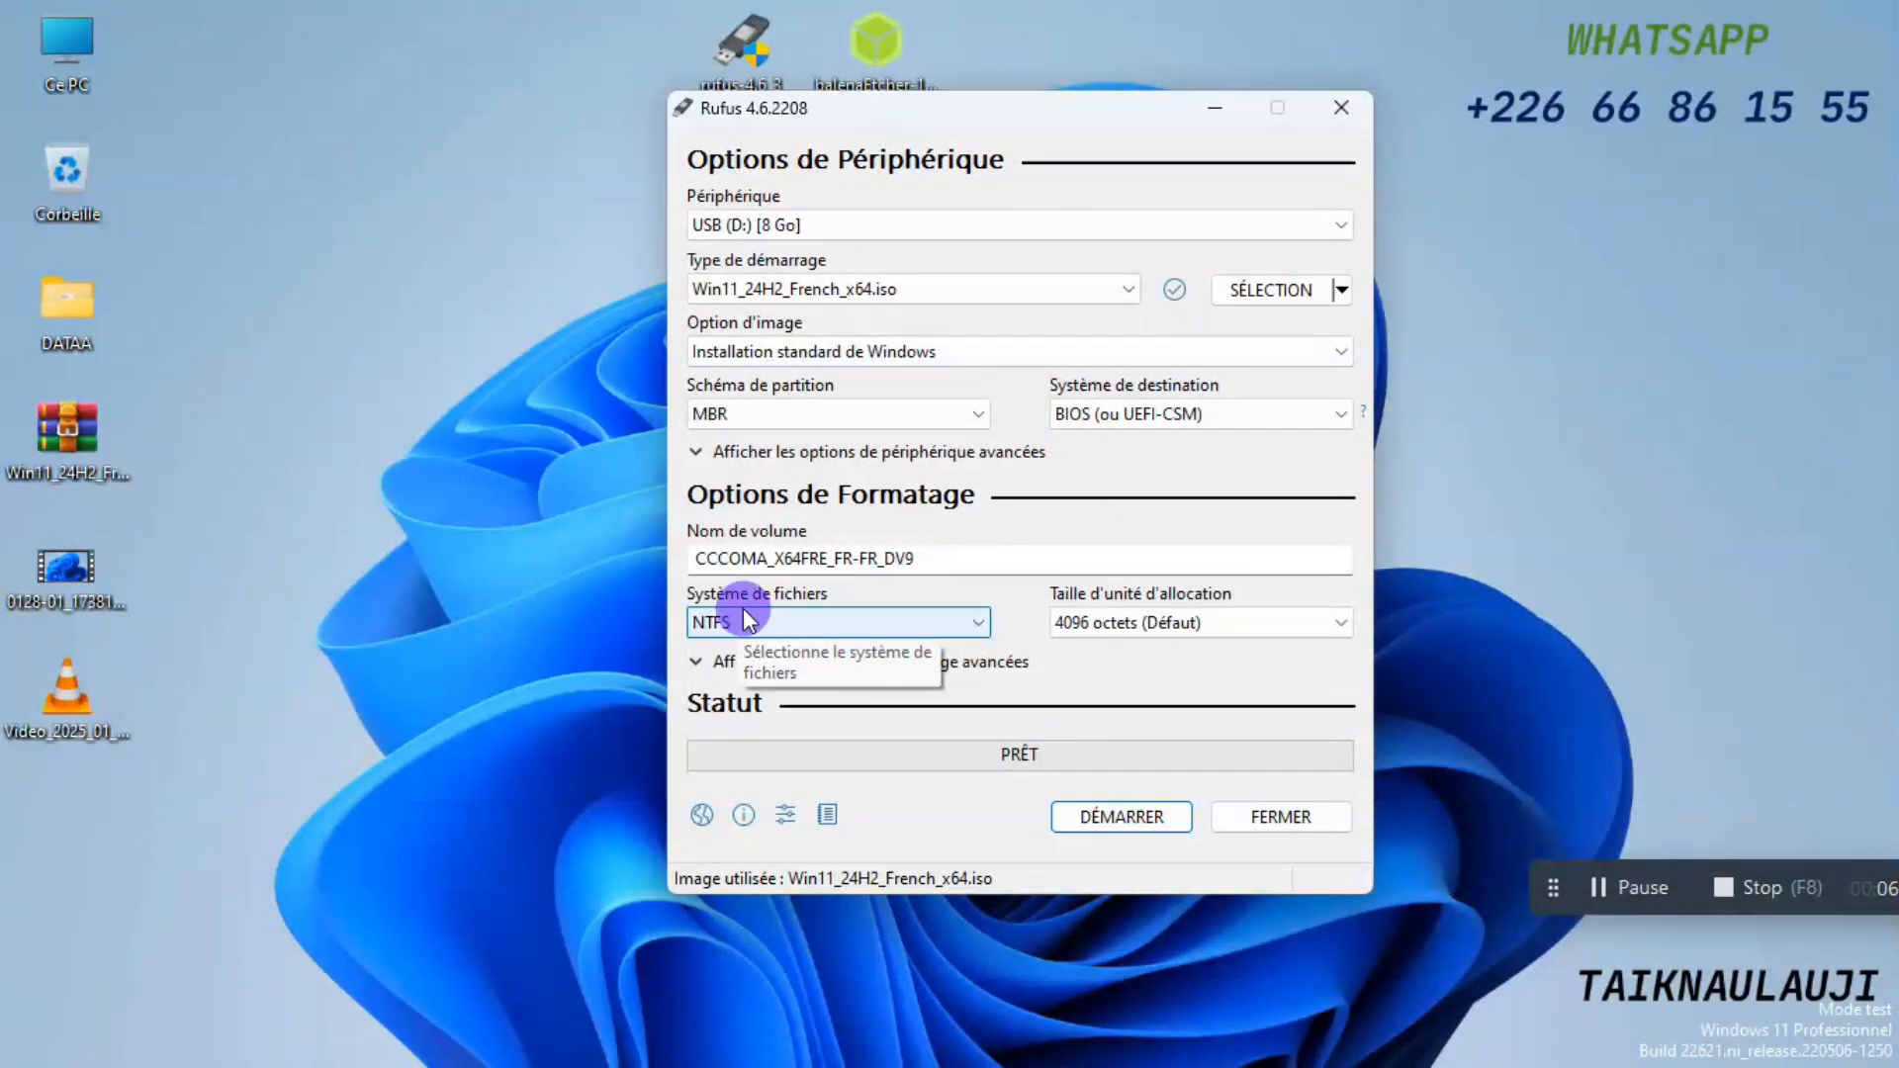
click(917, 615)
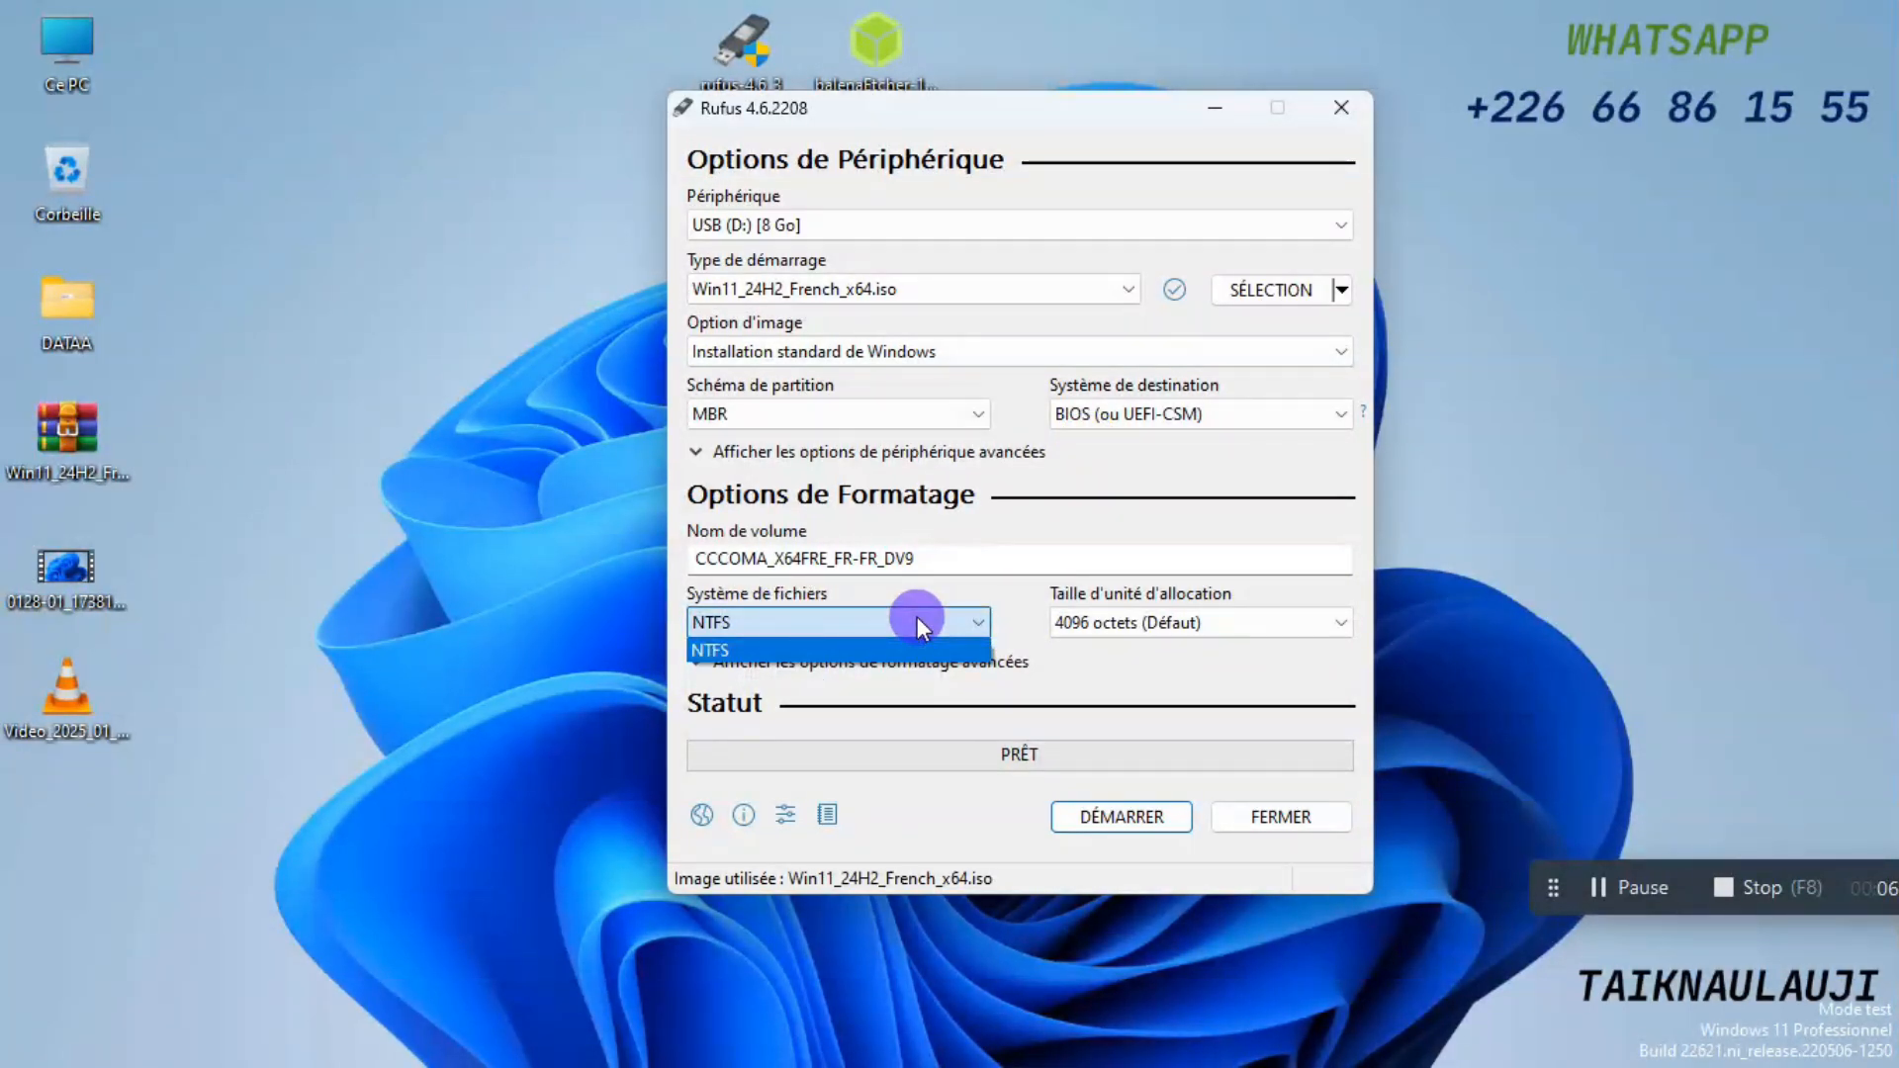
click(916, 615)
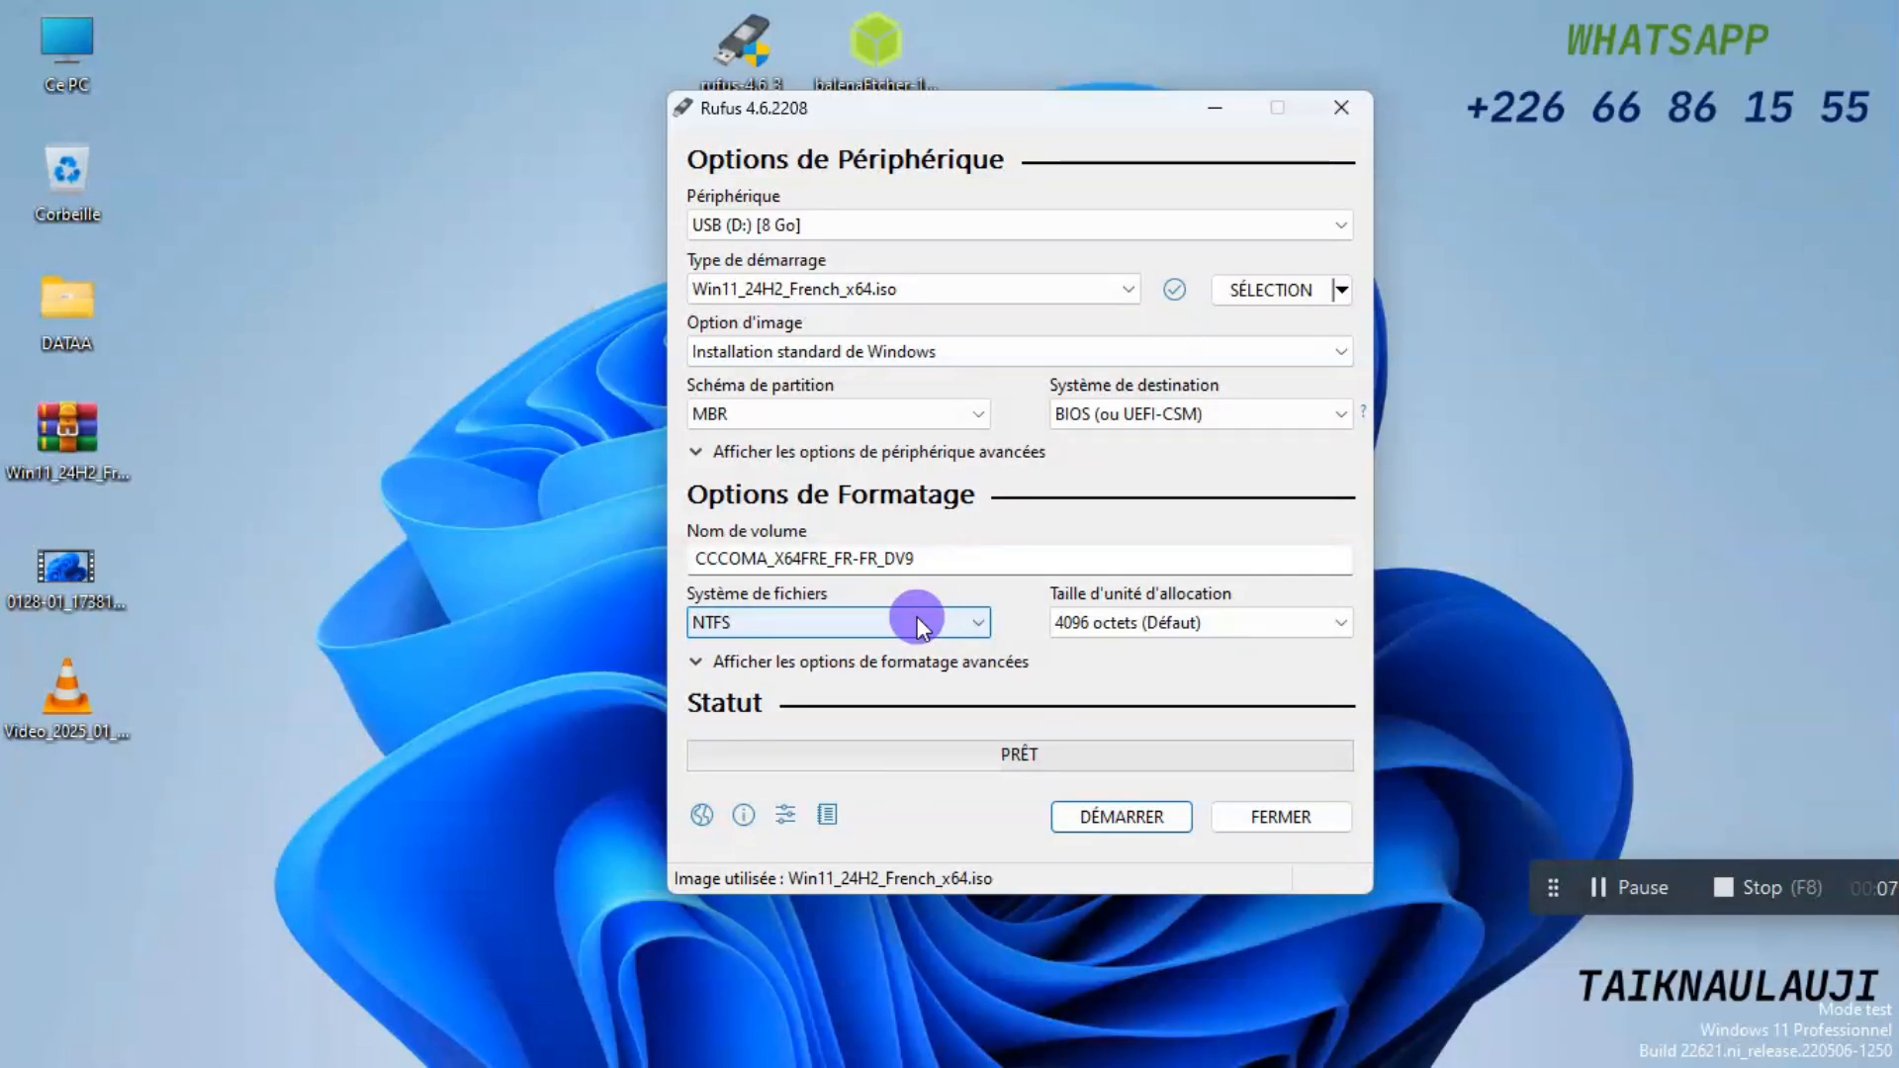
Start writing the USB drive, removing the 4Go+ RAM, Secure Boot, TPM 2.0 and online Microsoft account requirements, and accept erasing its data.
click(1128, 817)
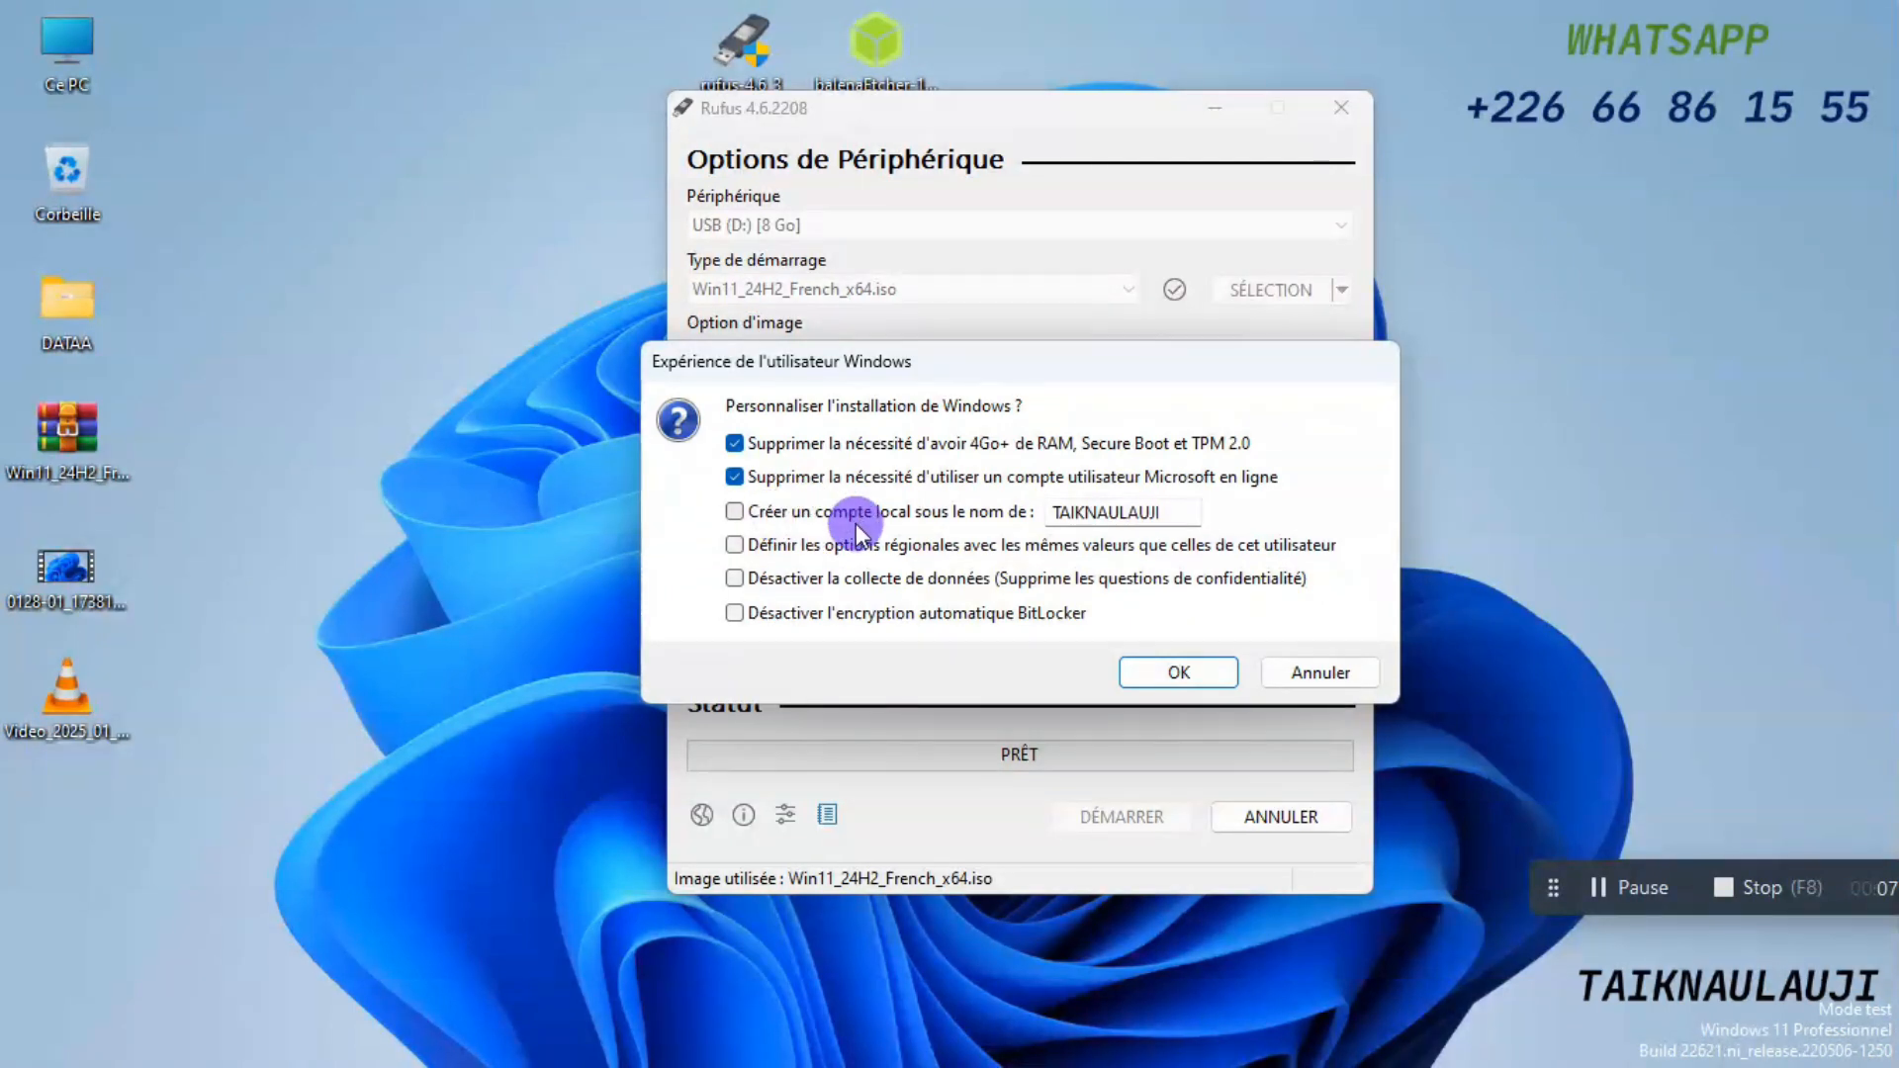
click(1162, 514)
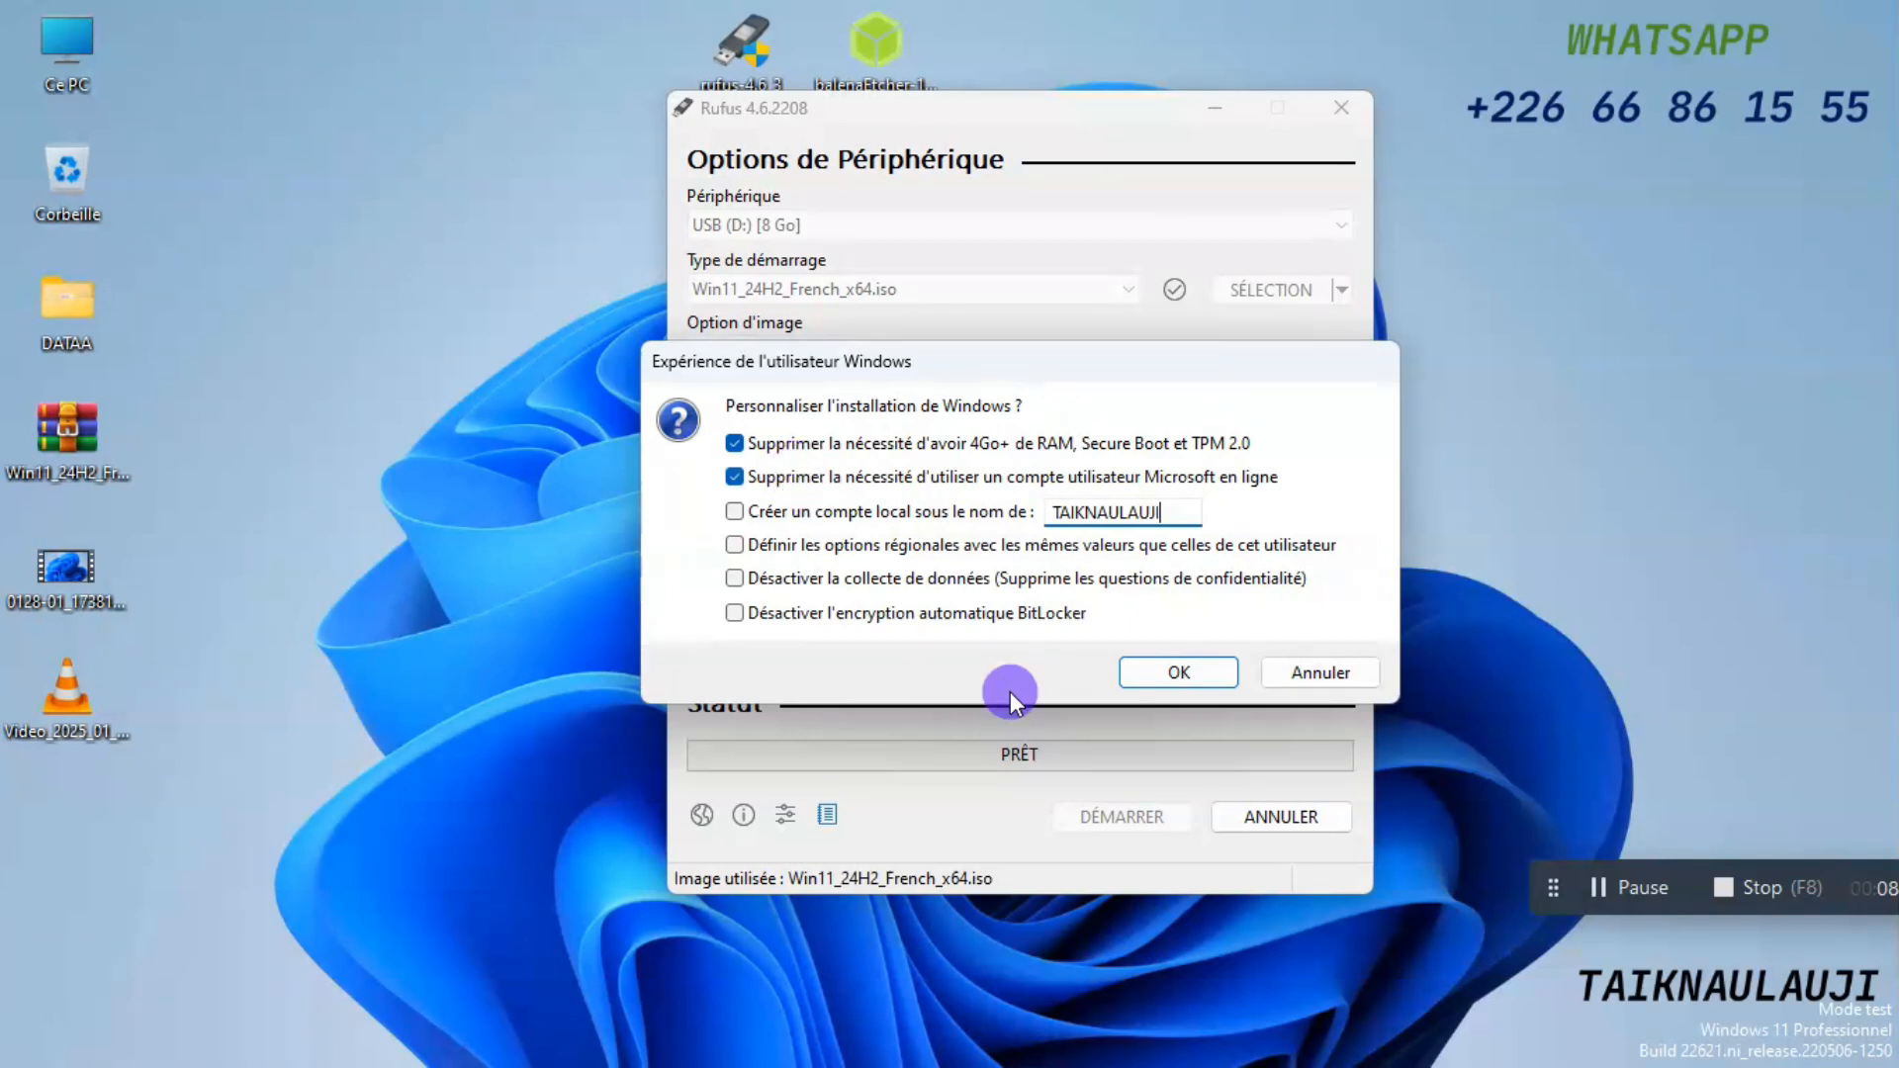
click(1145, 675)
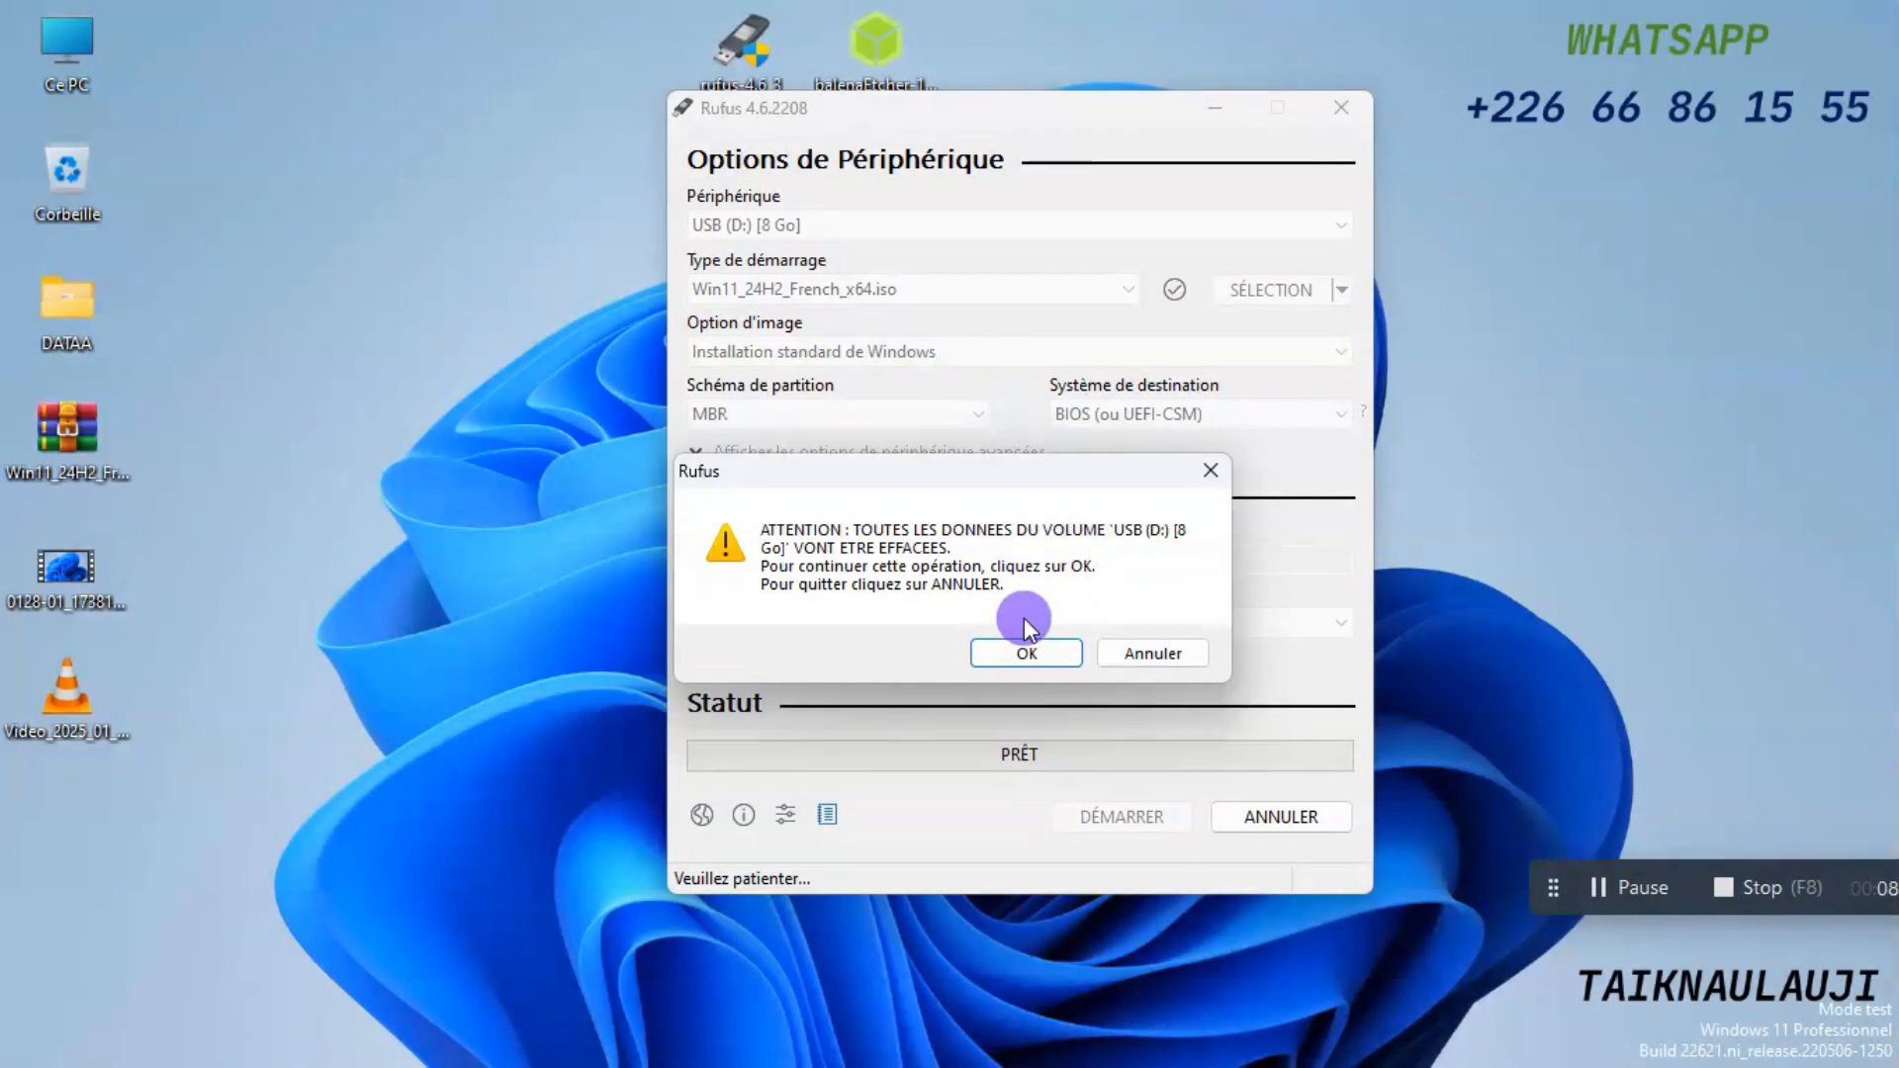
click(1011, 662)
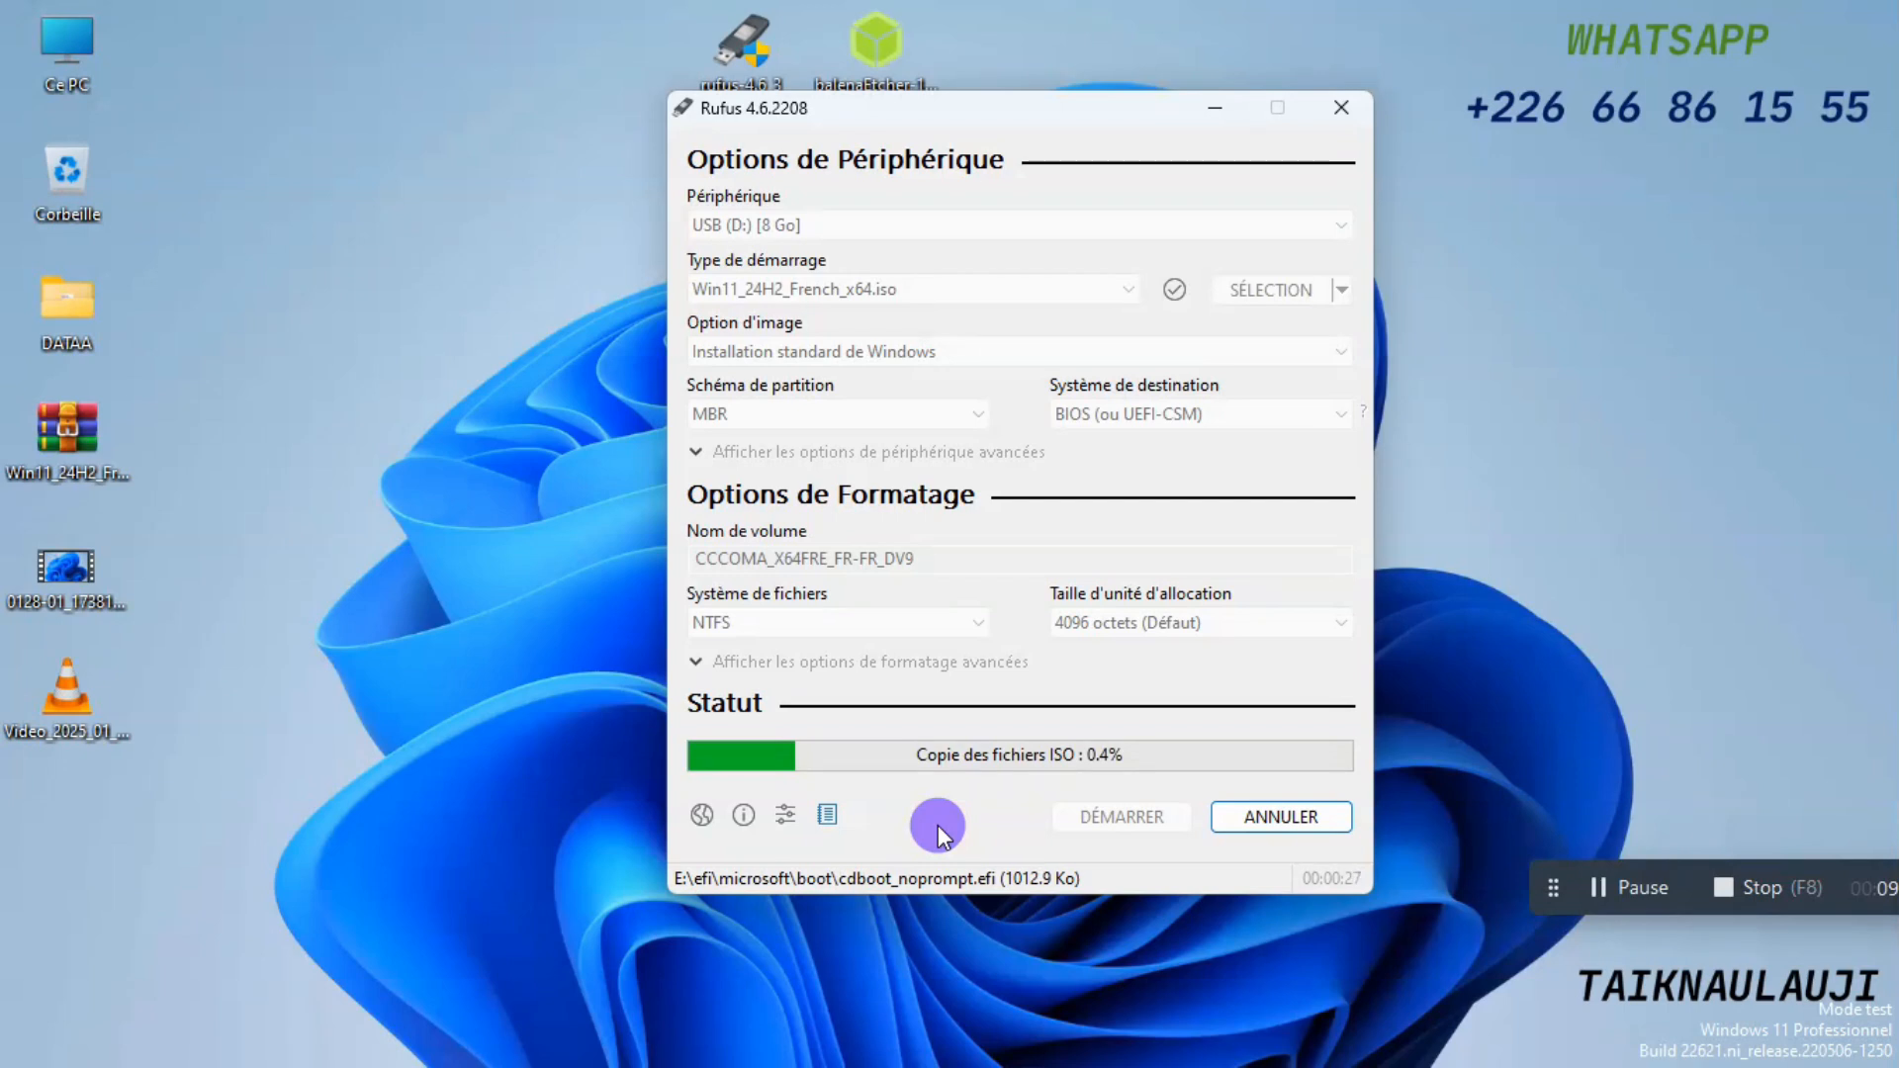
Cancel the running ISO copy to the USB drive and close Rufus.
click(1269, 817)
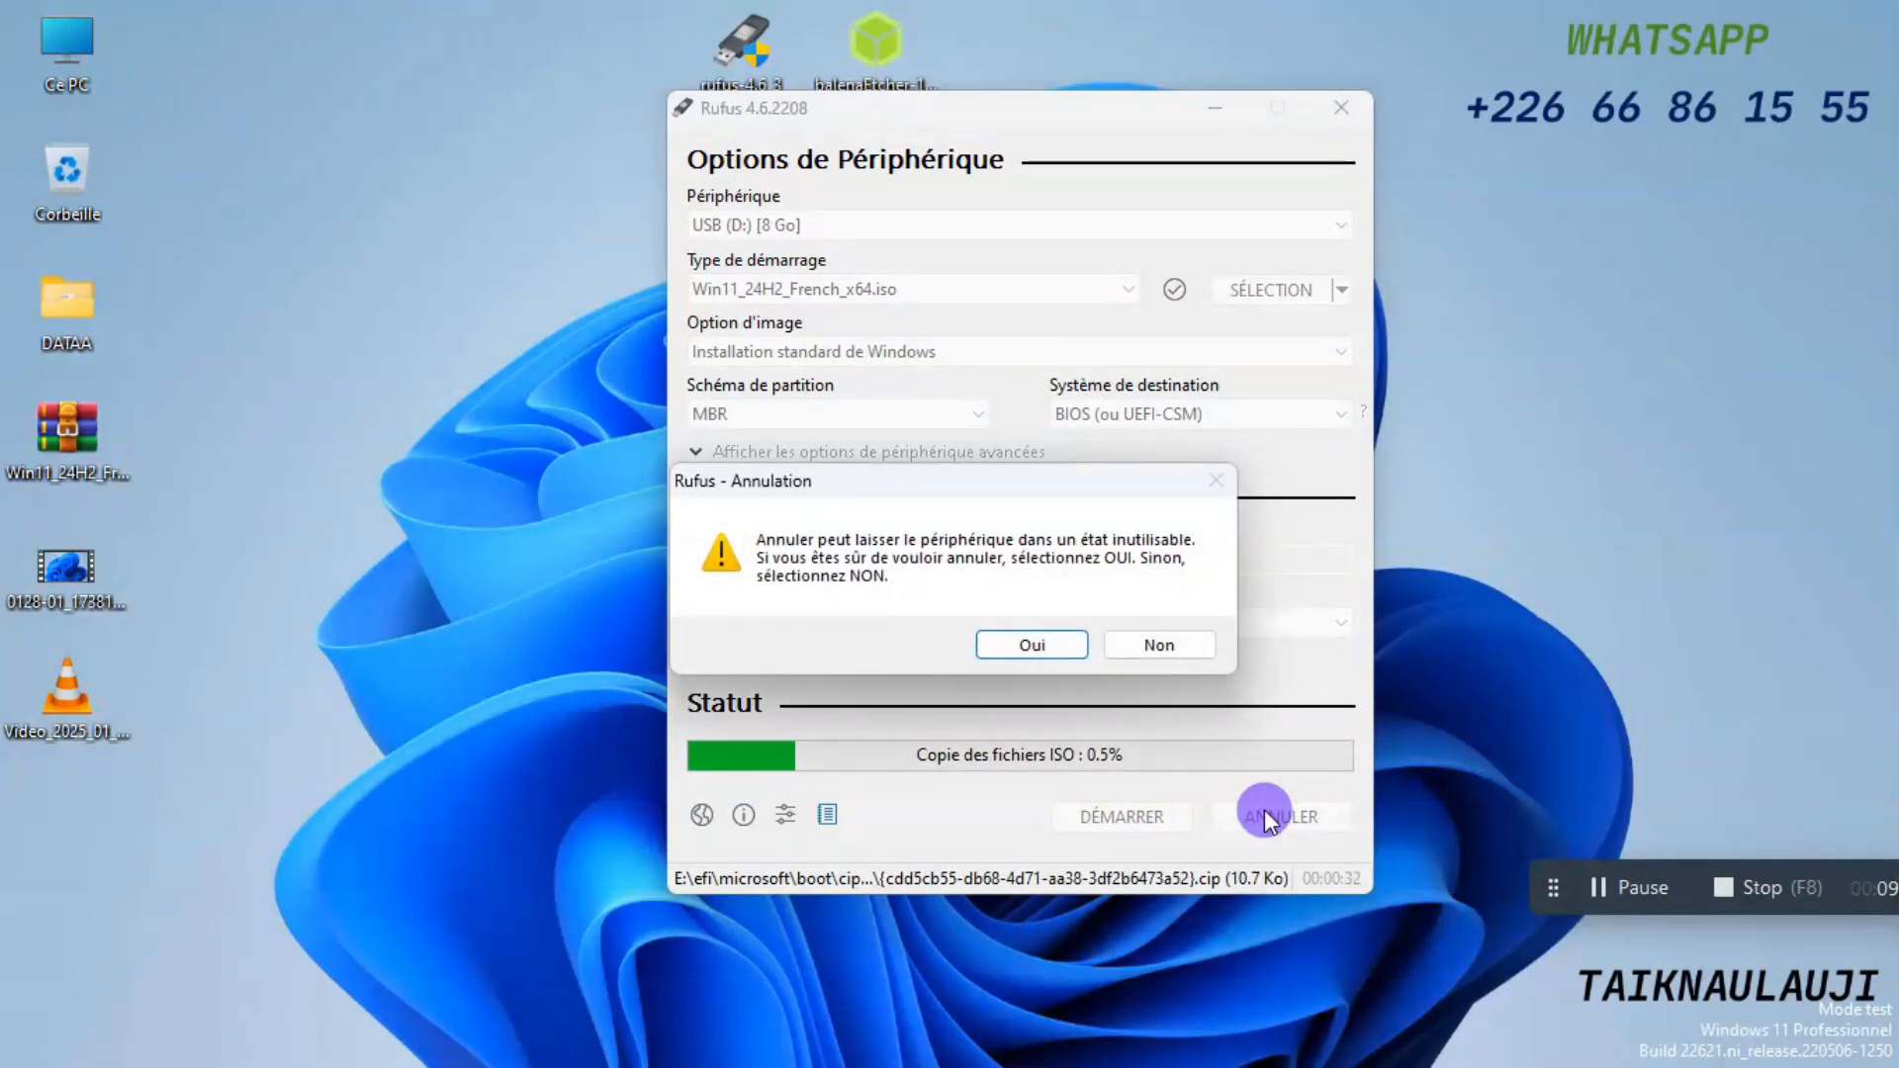
click(1028, 645)
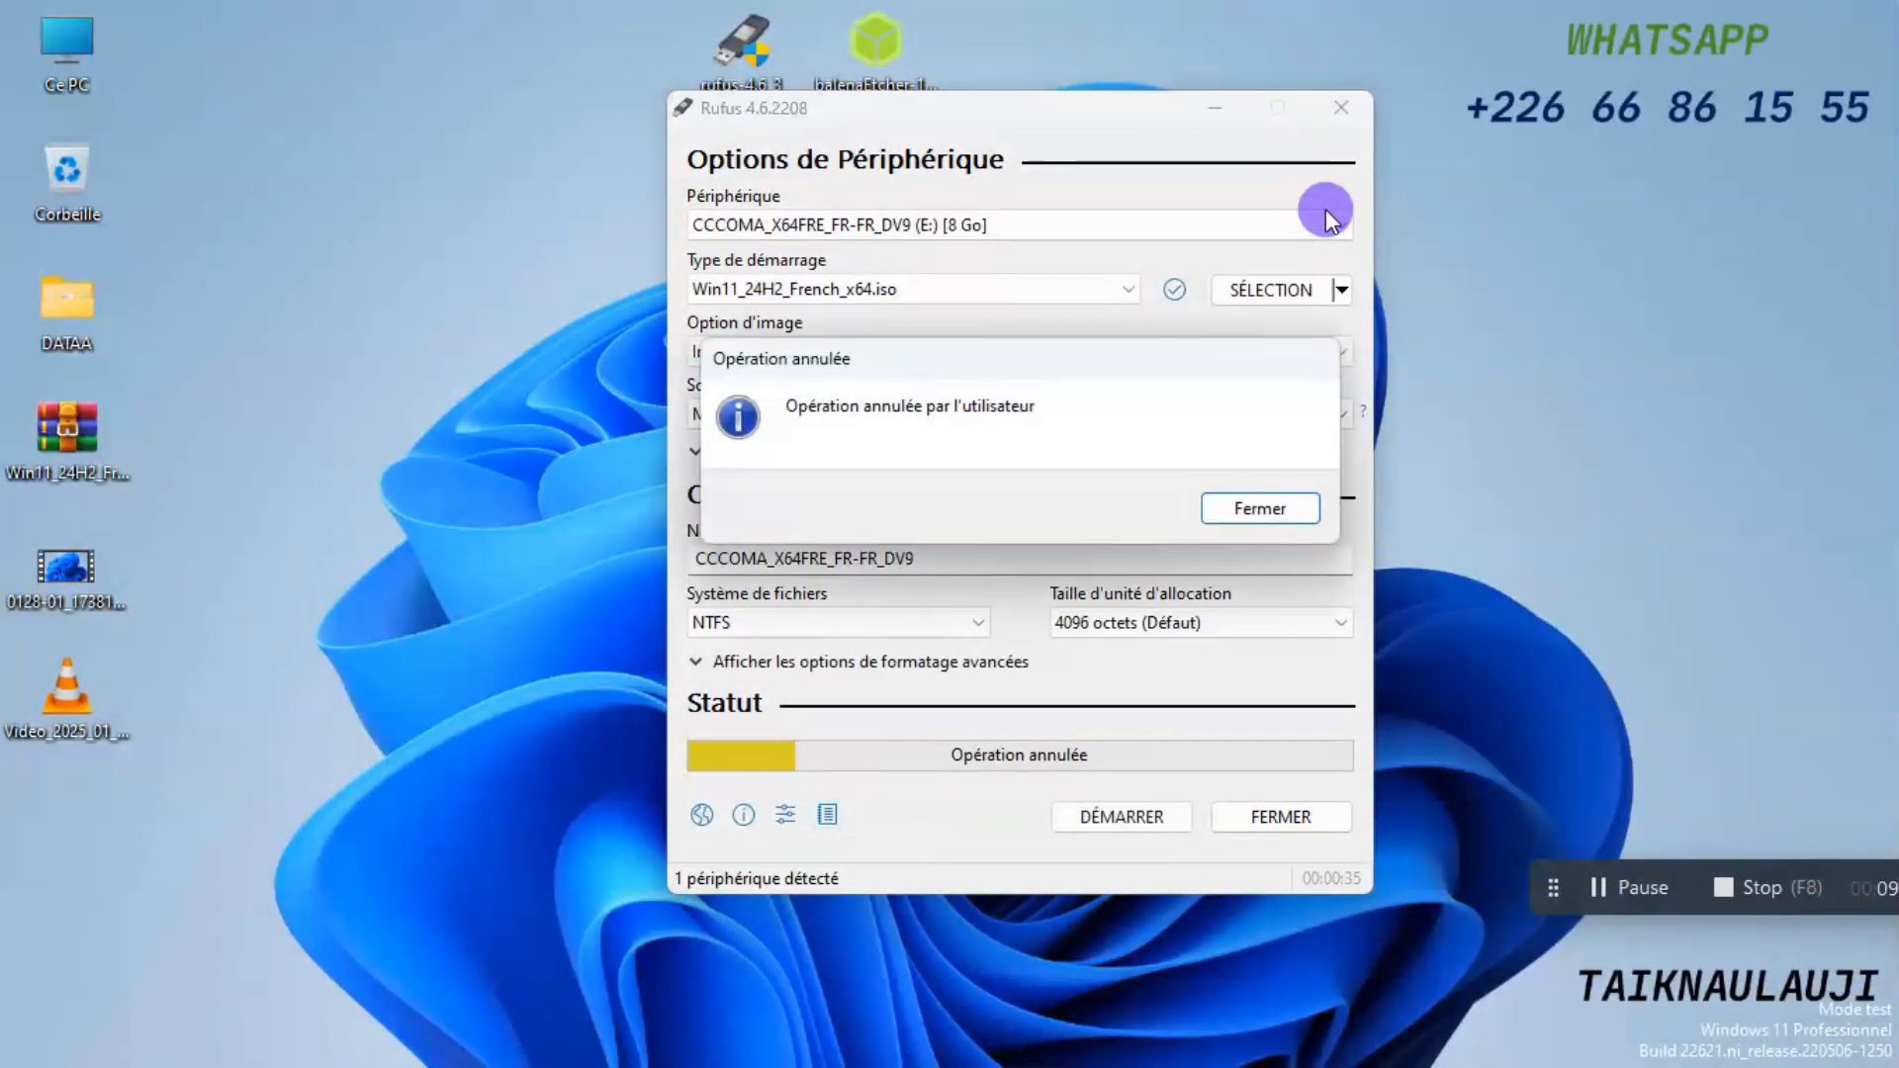
click(1256, 509)
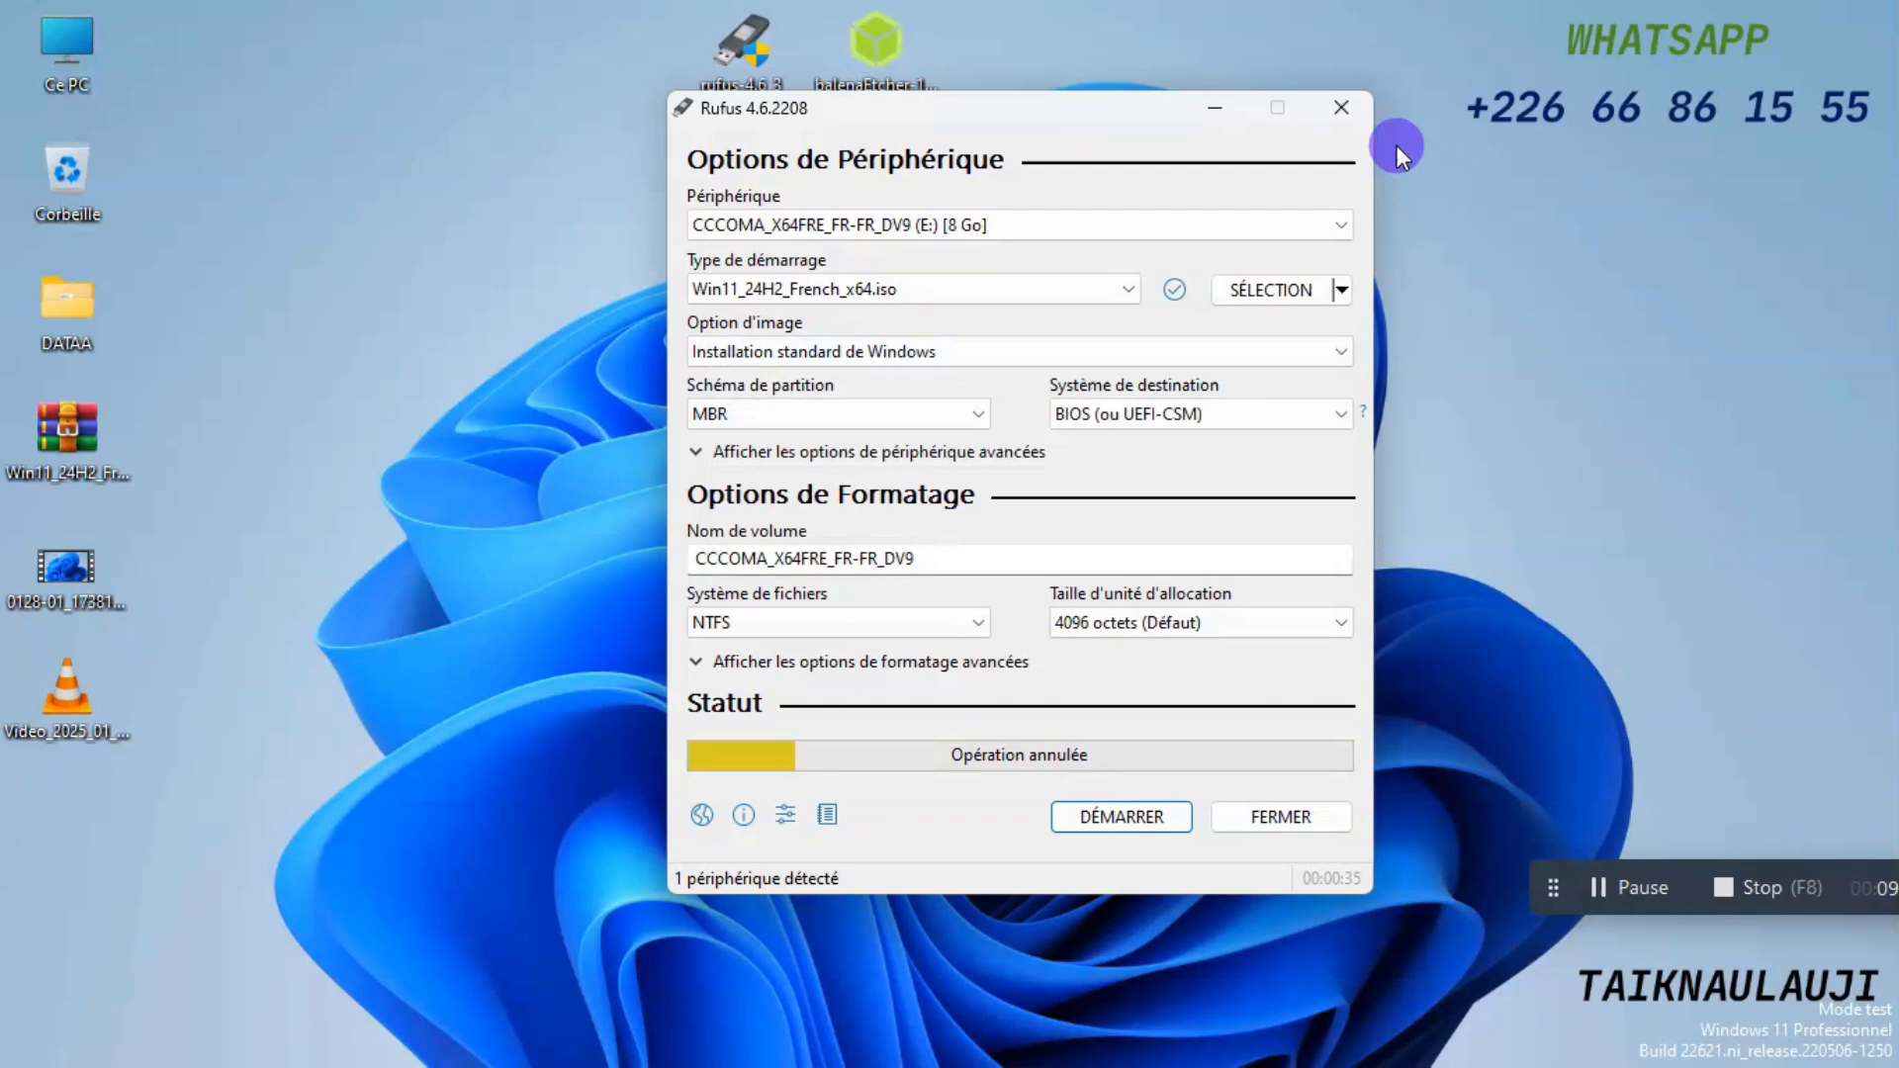
click(1337, 105)
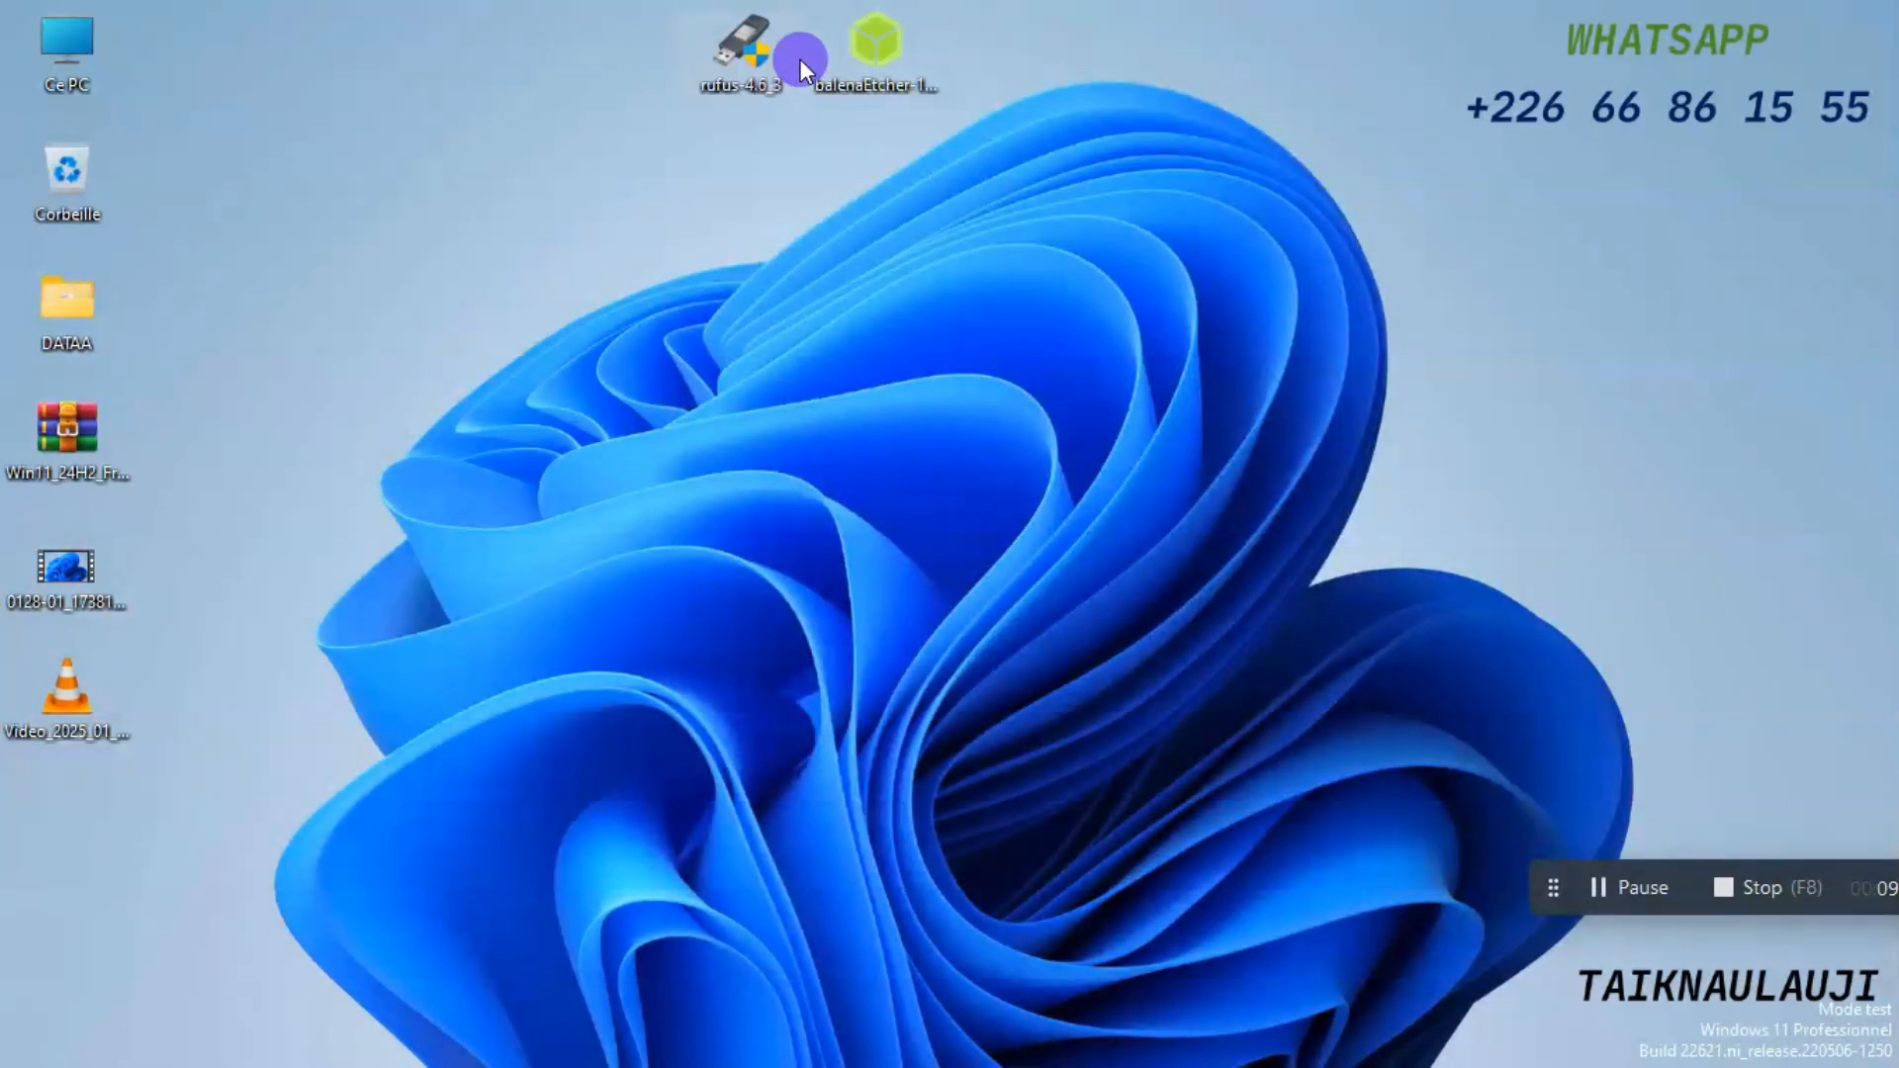
Launch balenaEtcher from the desktop and load the Win11_24H2_French_x64 image from Bureau, continuing past the missing partition table warning.
click(898, 65)
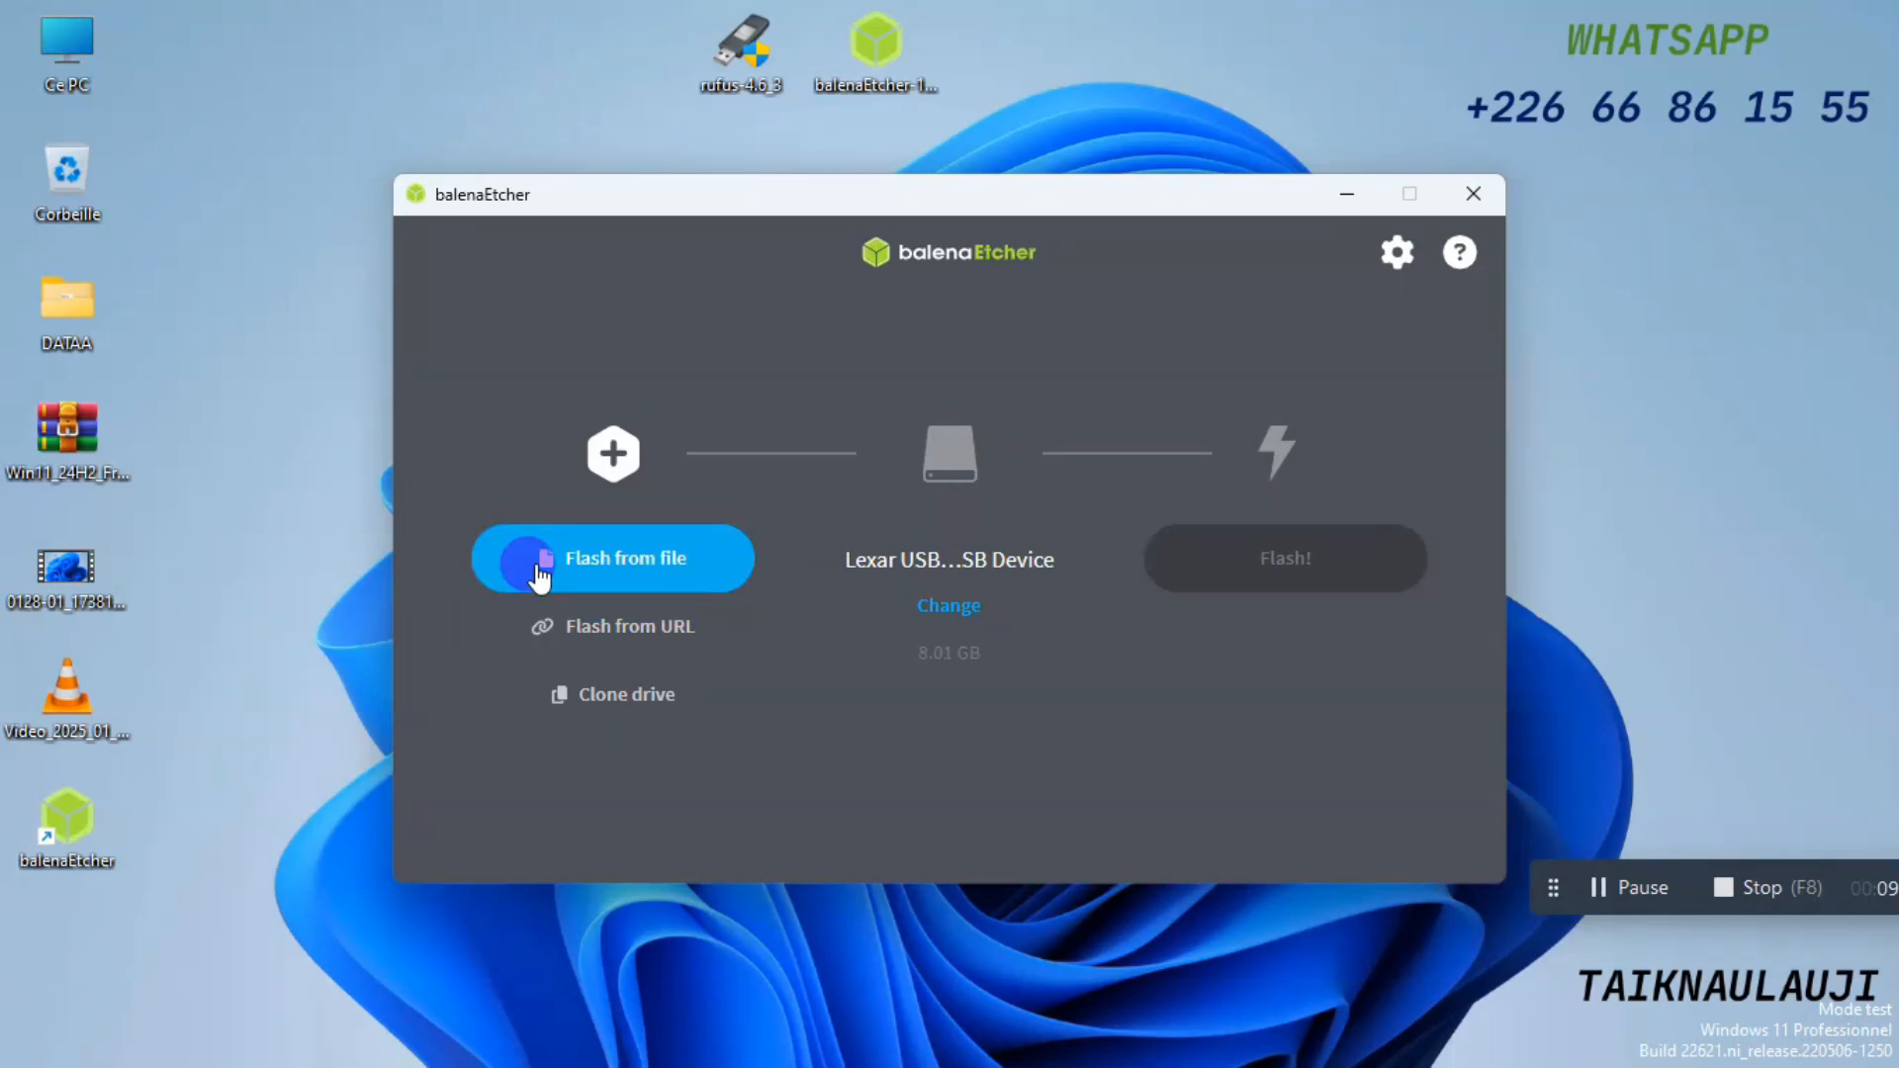
click(643, 560)
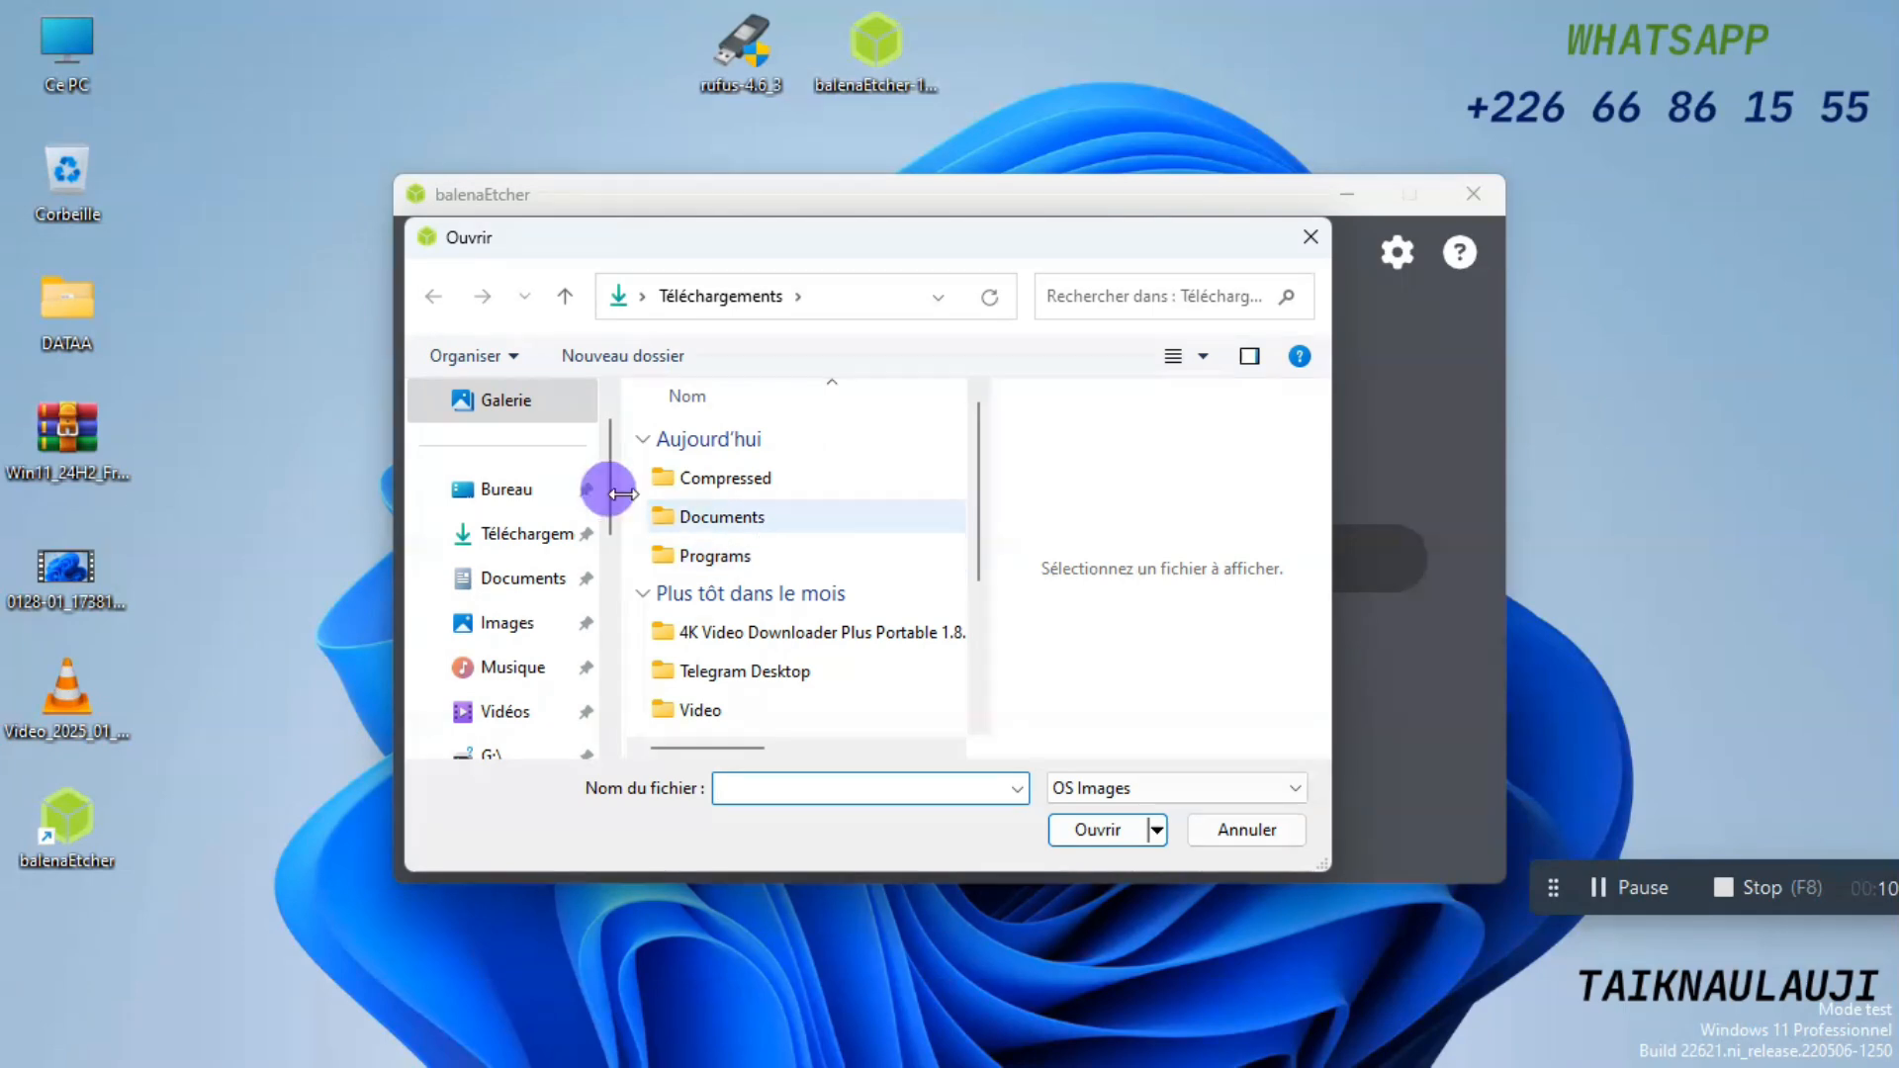
click(504, 489)
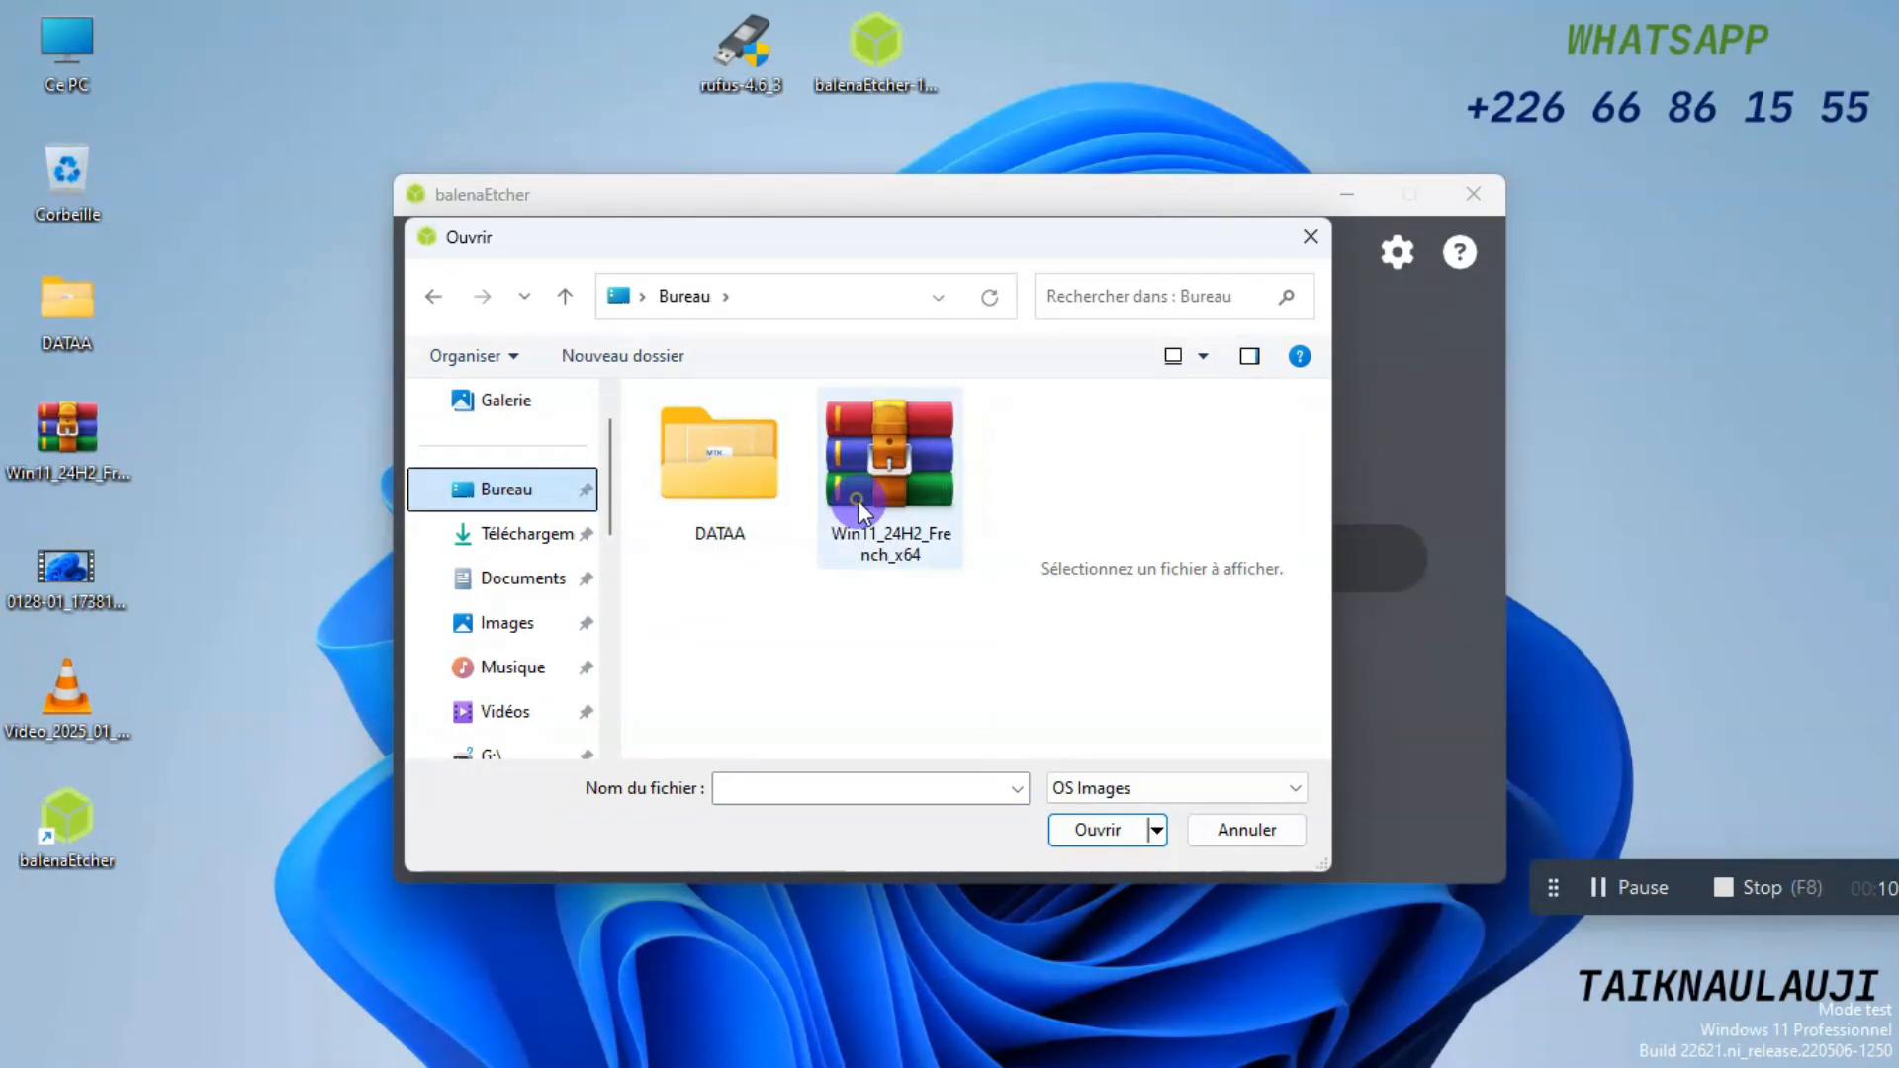
double_click(858, 500)
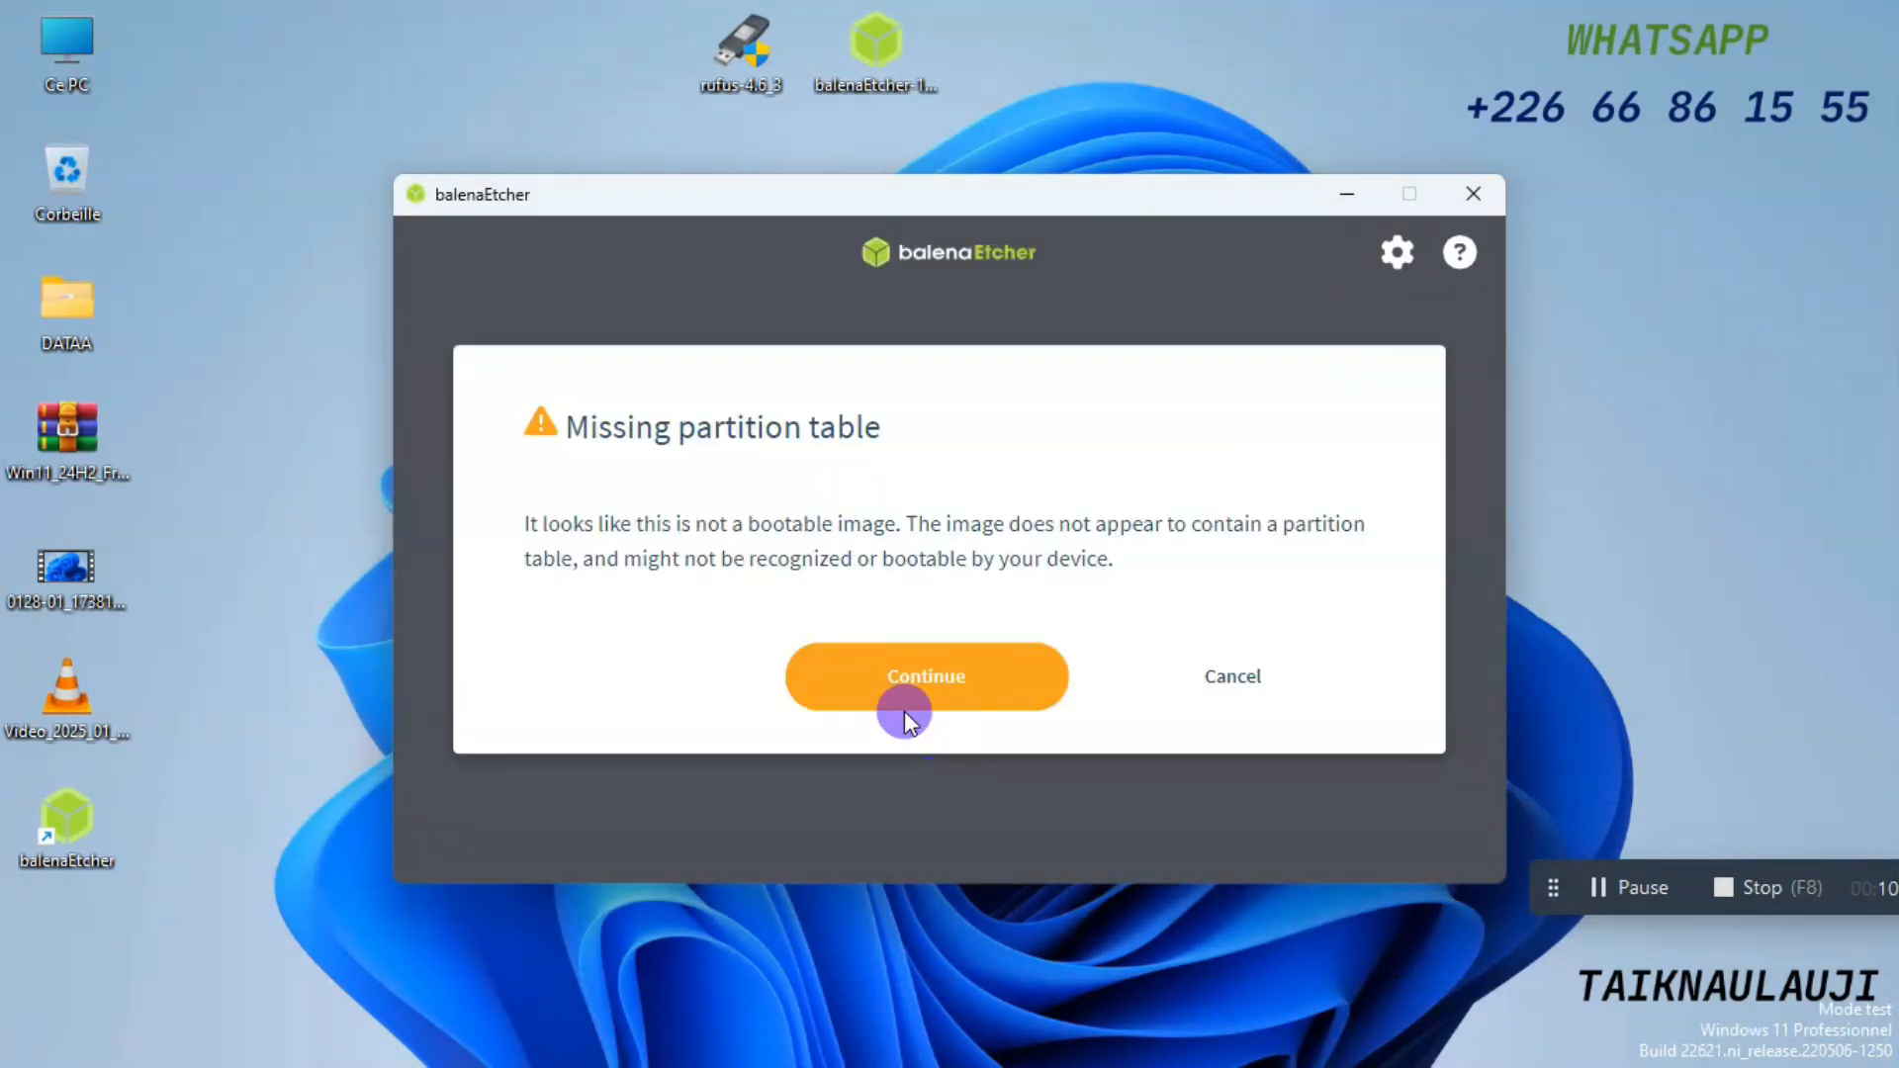
click(906, 677)
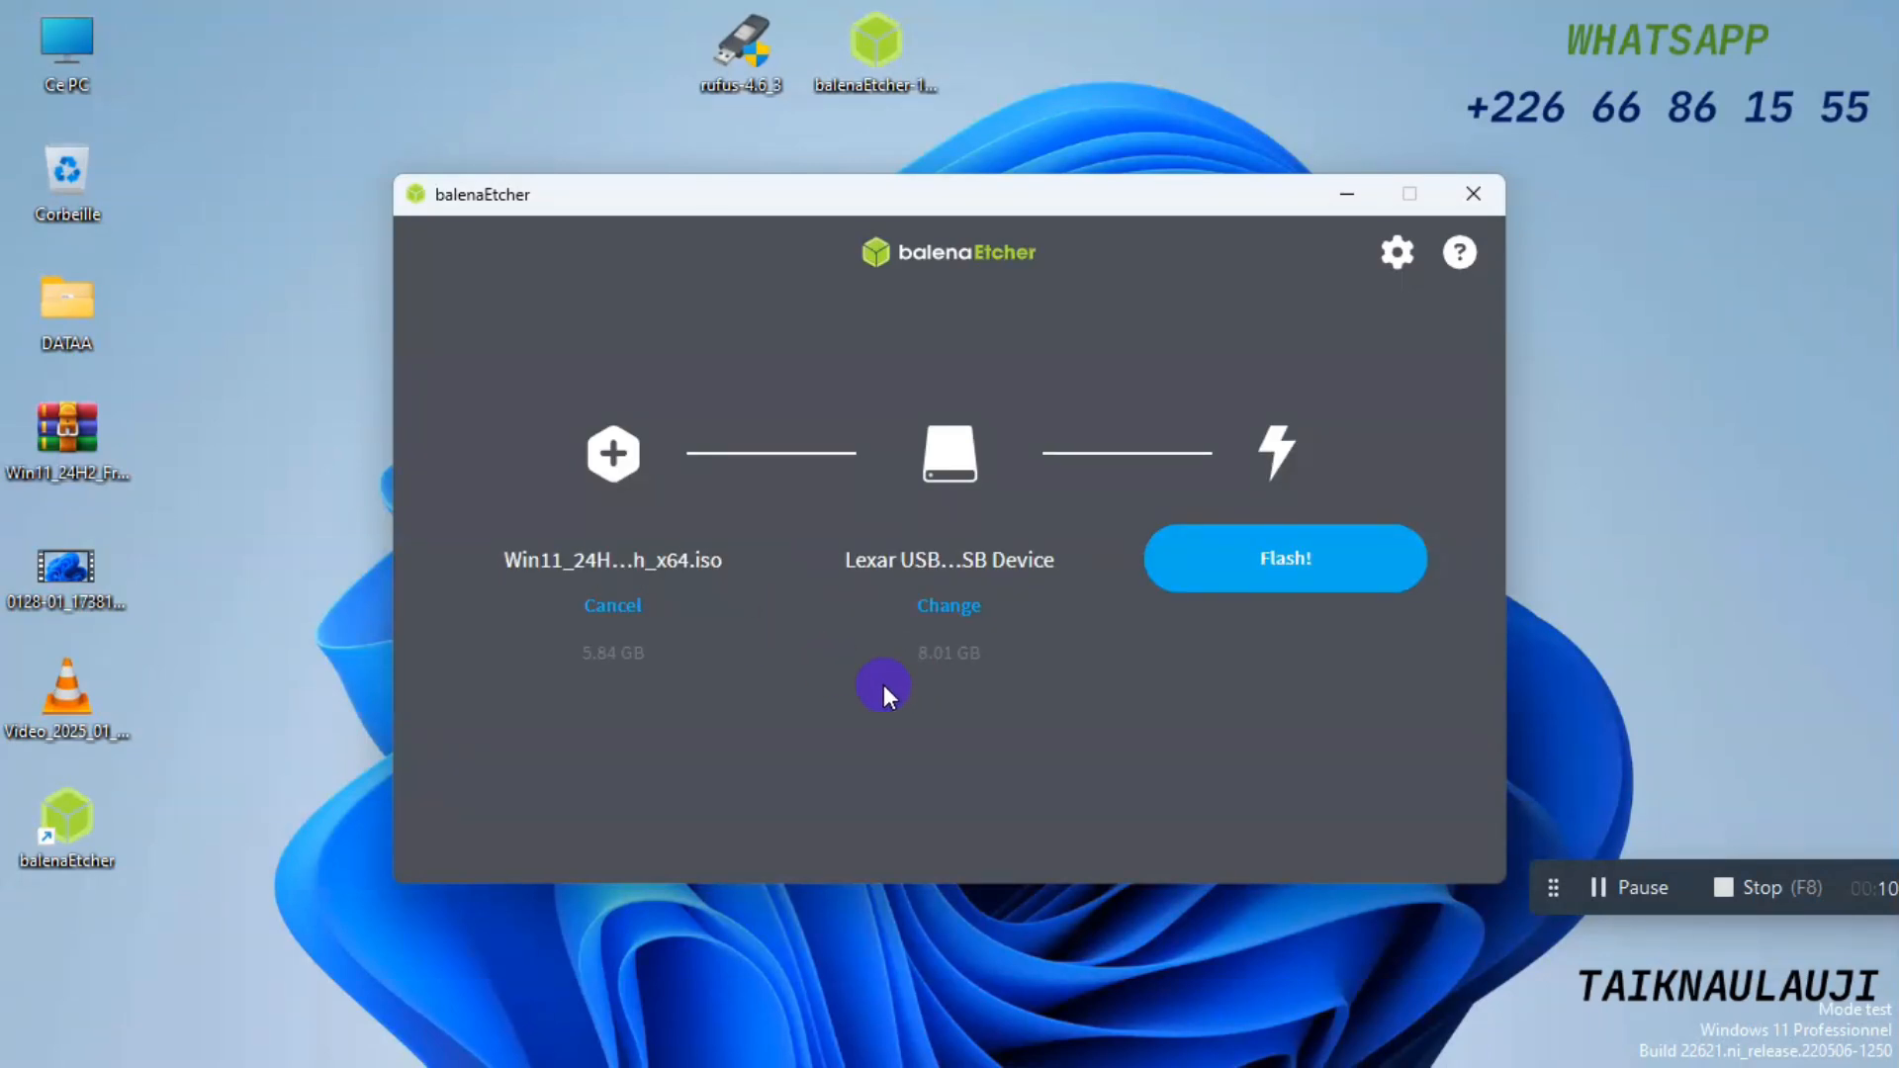
Review the available target drives, keep the Lexar USB Flash Drive selected, and start flashing the Windows 11 image to it.
click(948, 606)
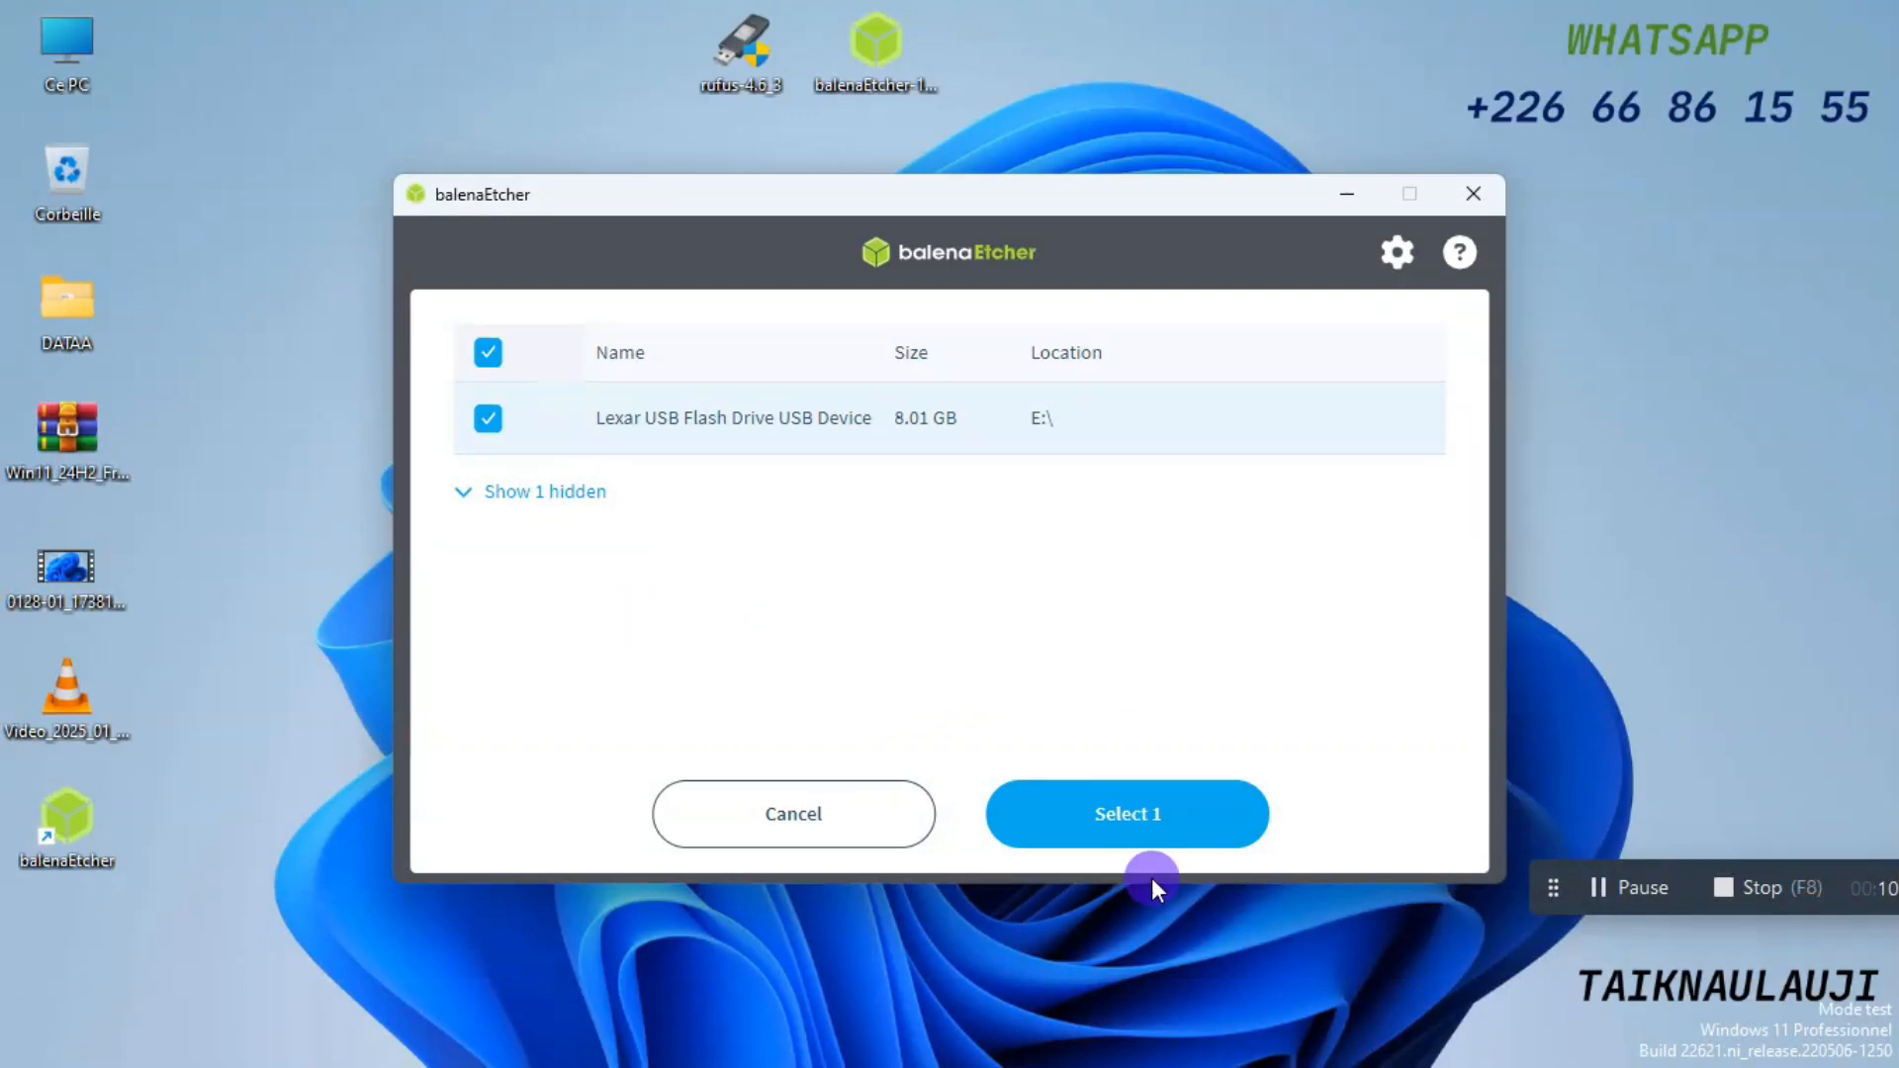
click(838, 805)
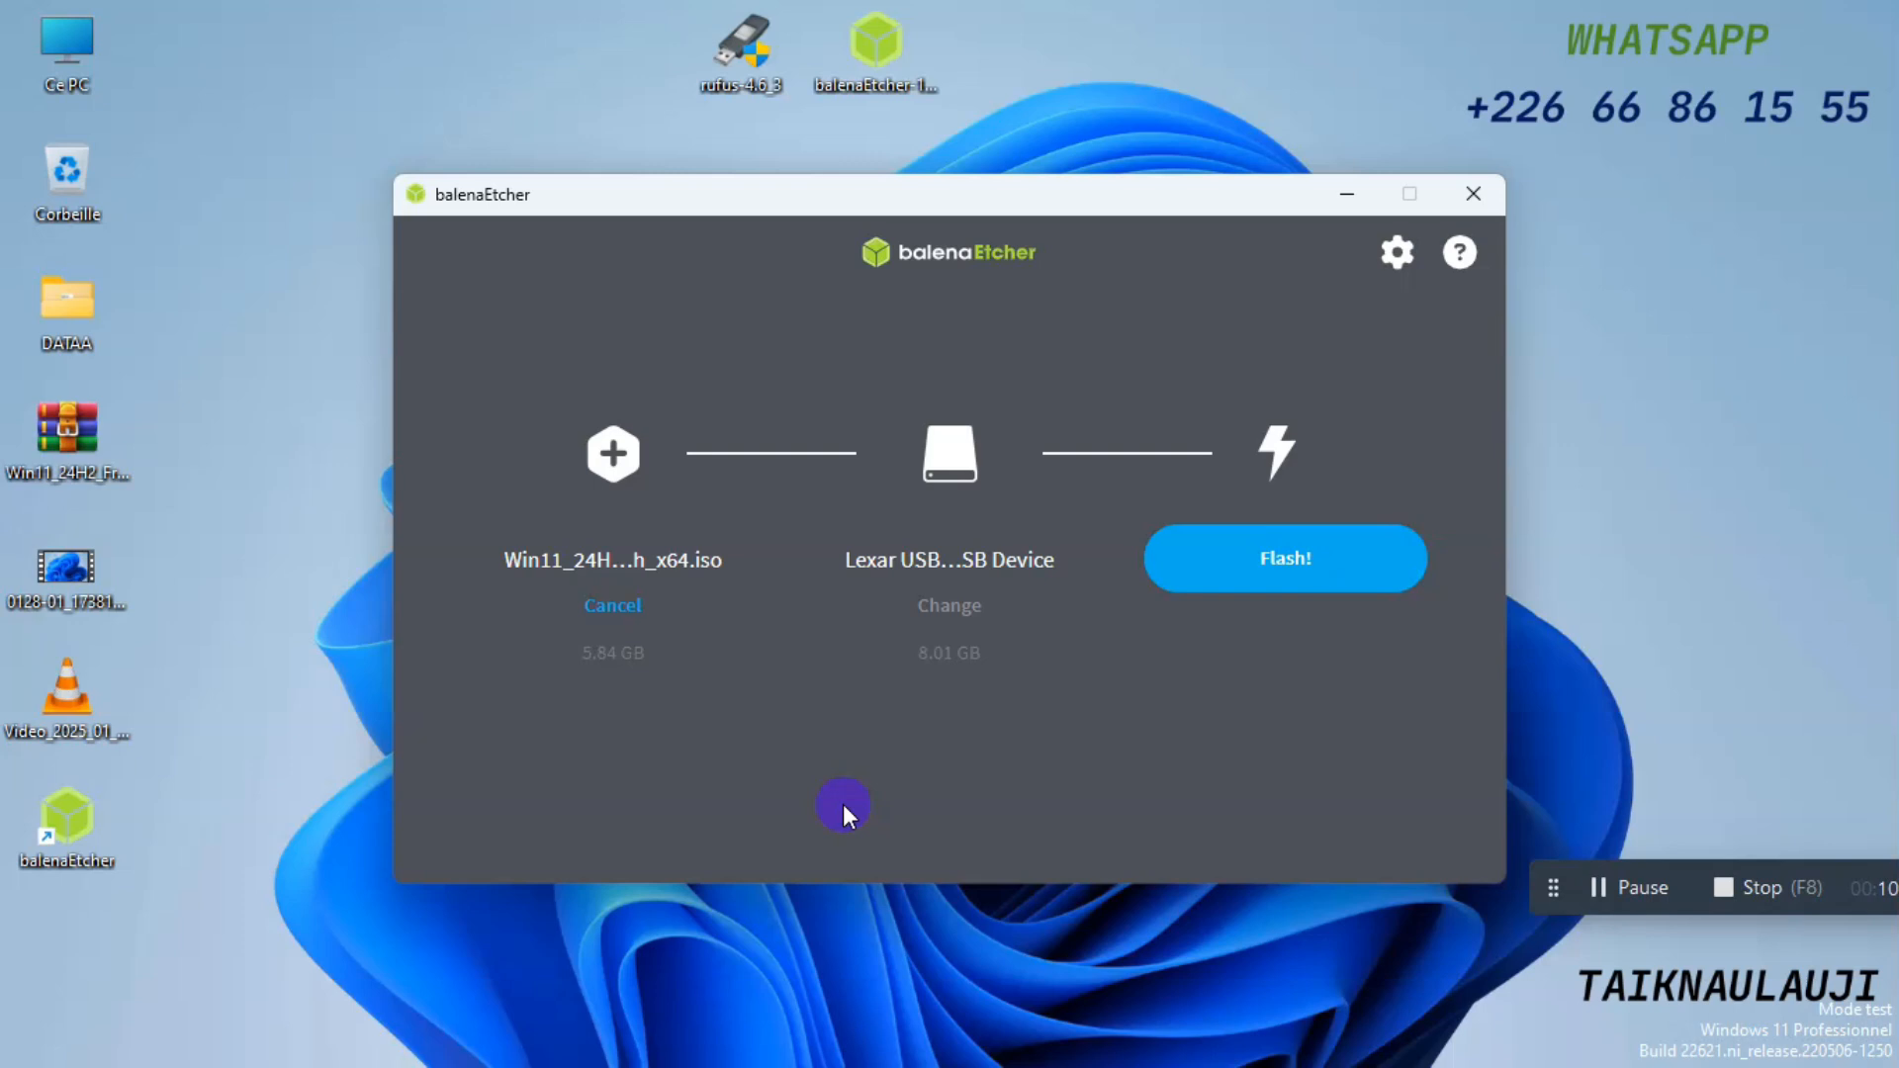
click(1291, 574)
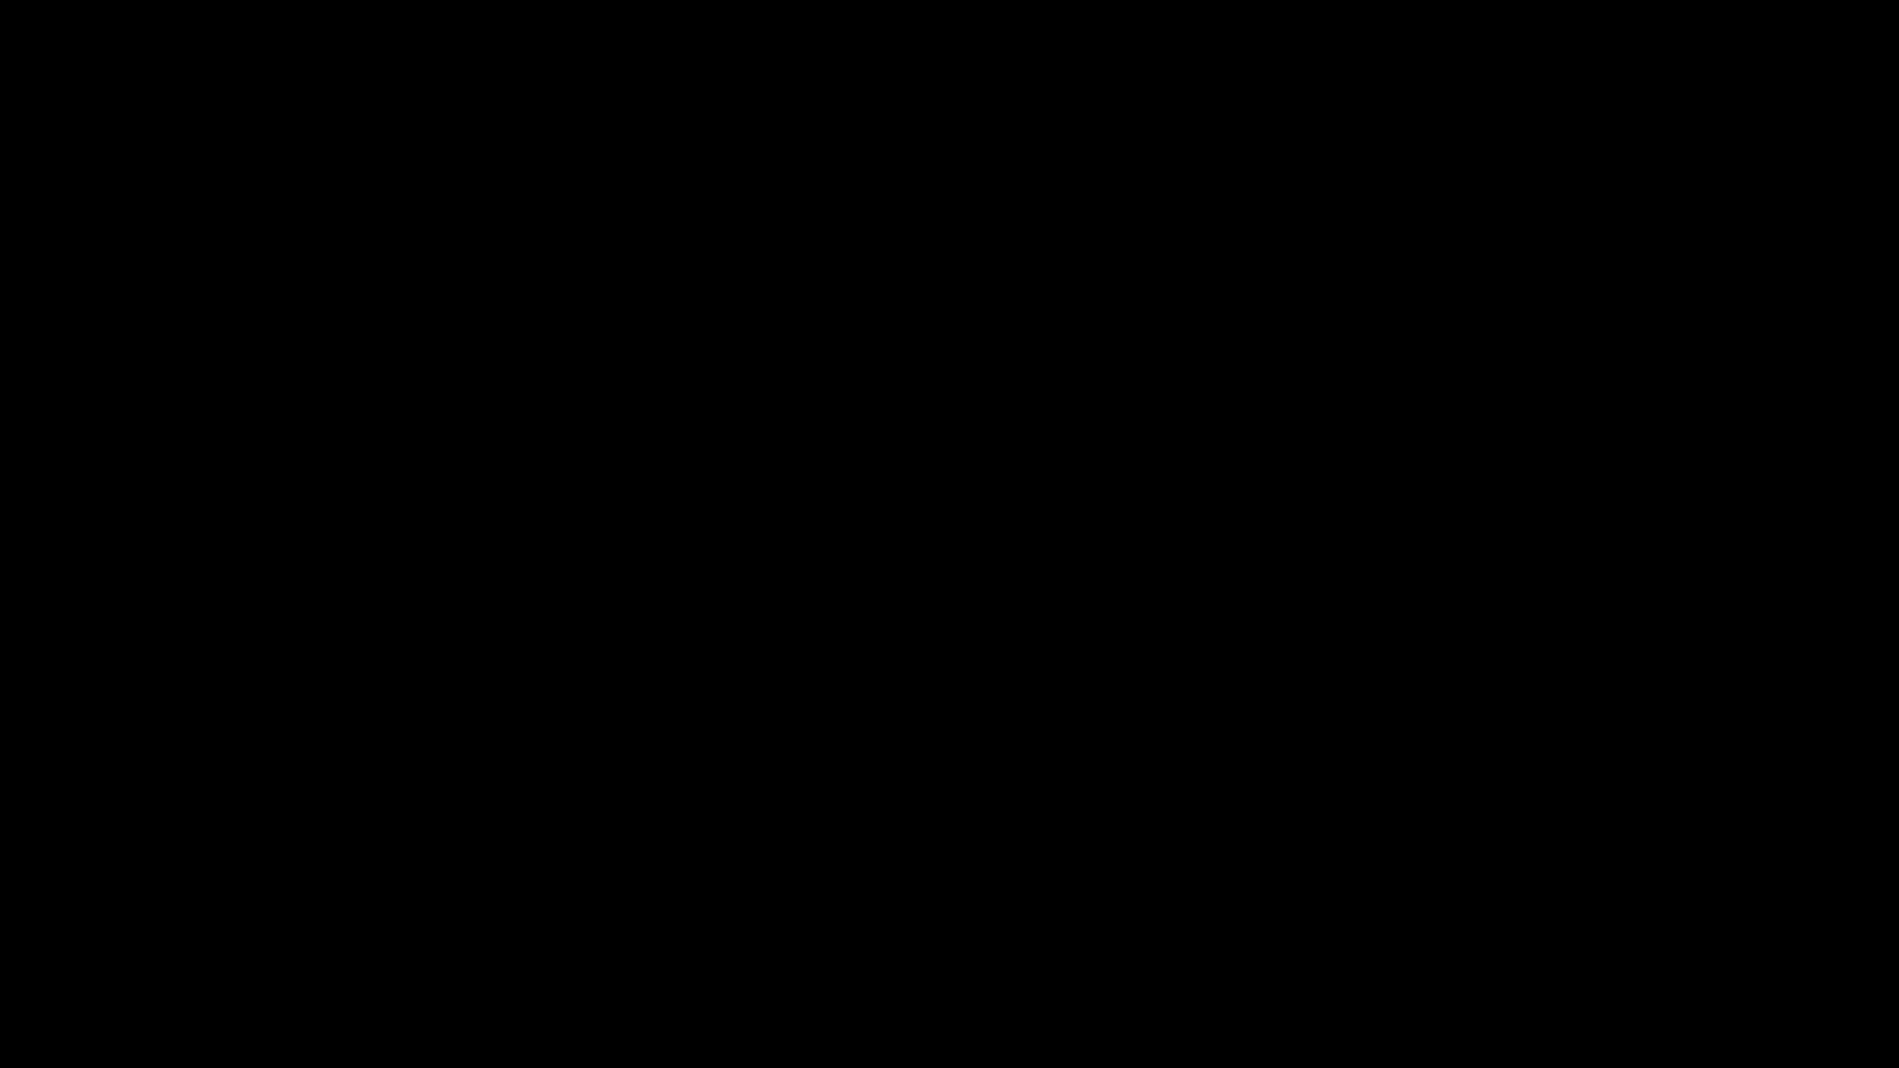
click(816, 744)
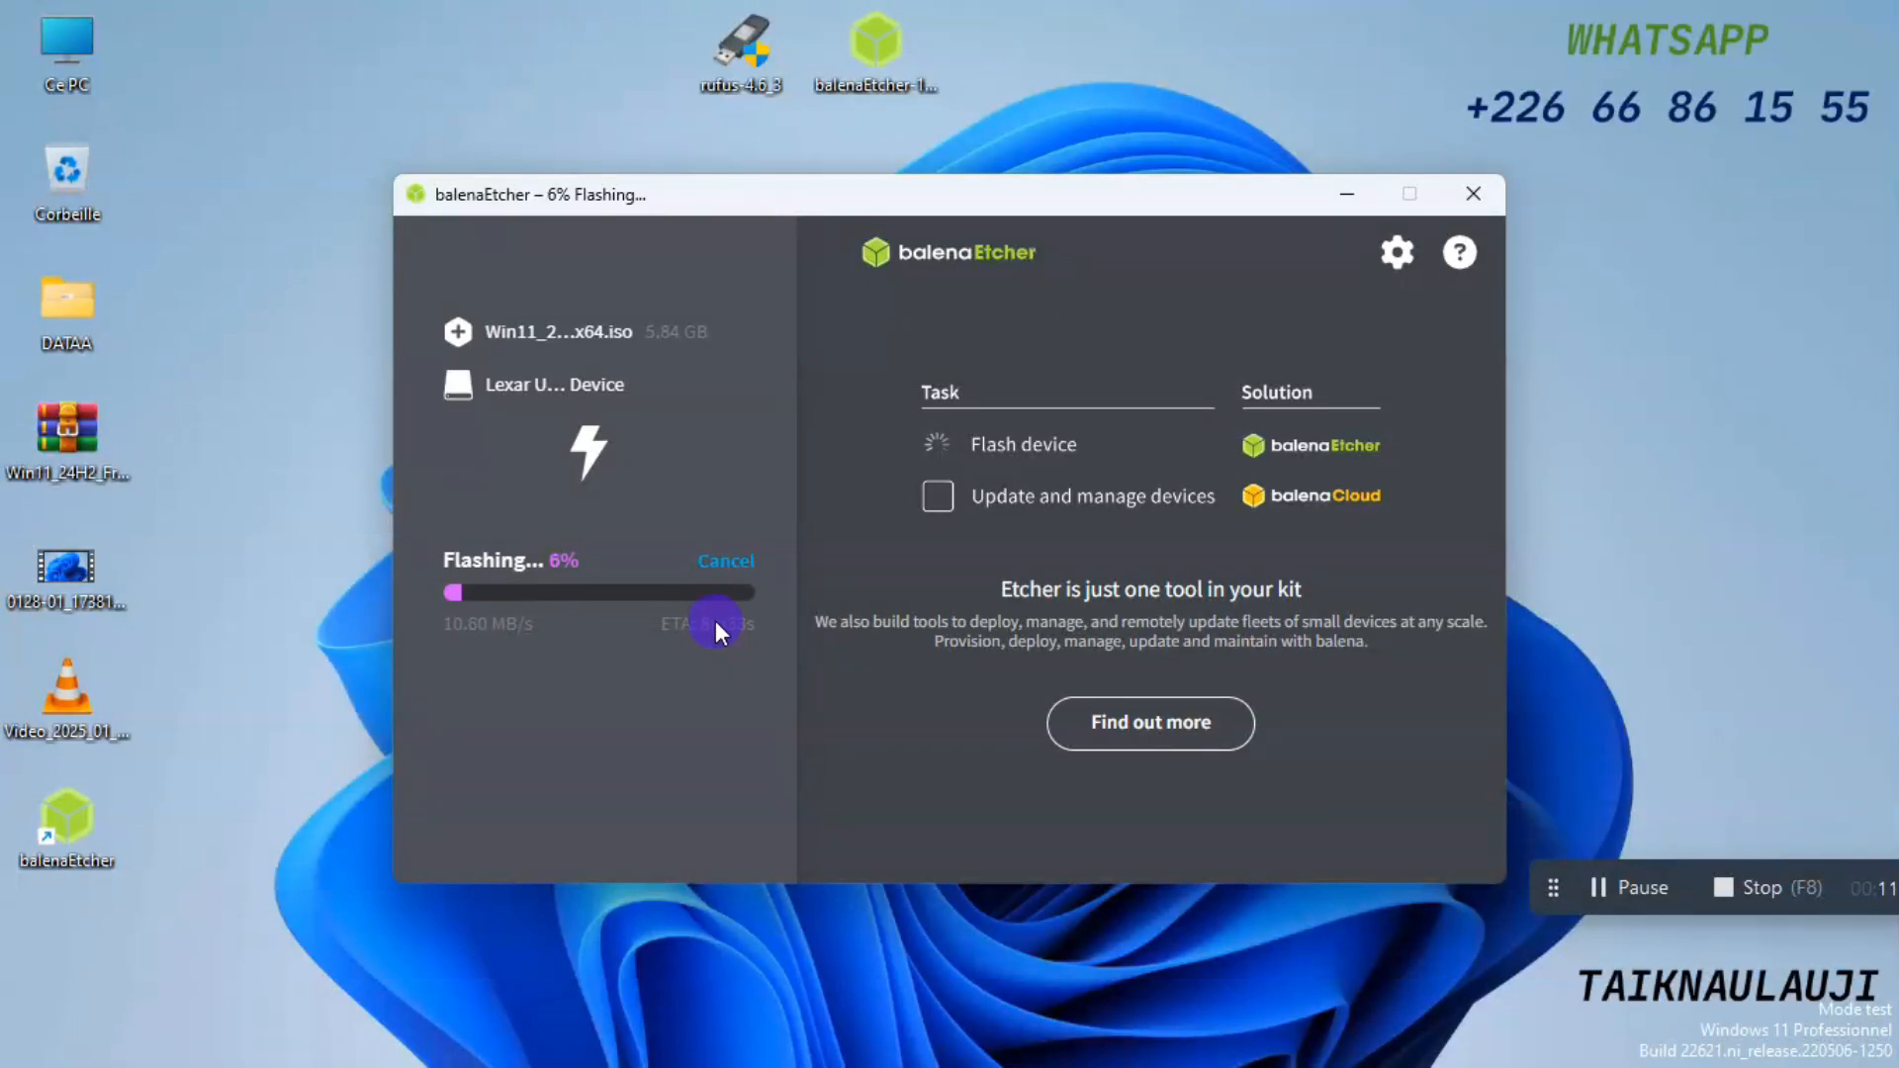
Cancel the running flash of the Windows 11 image to the Lexar USB drive.
click(723, 559)
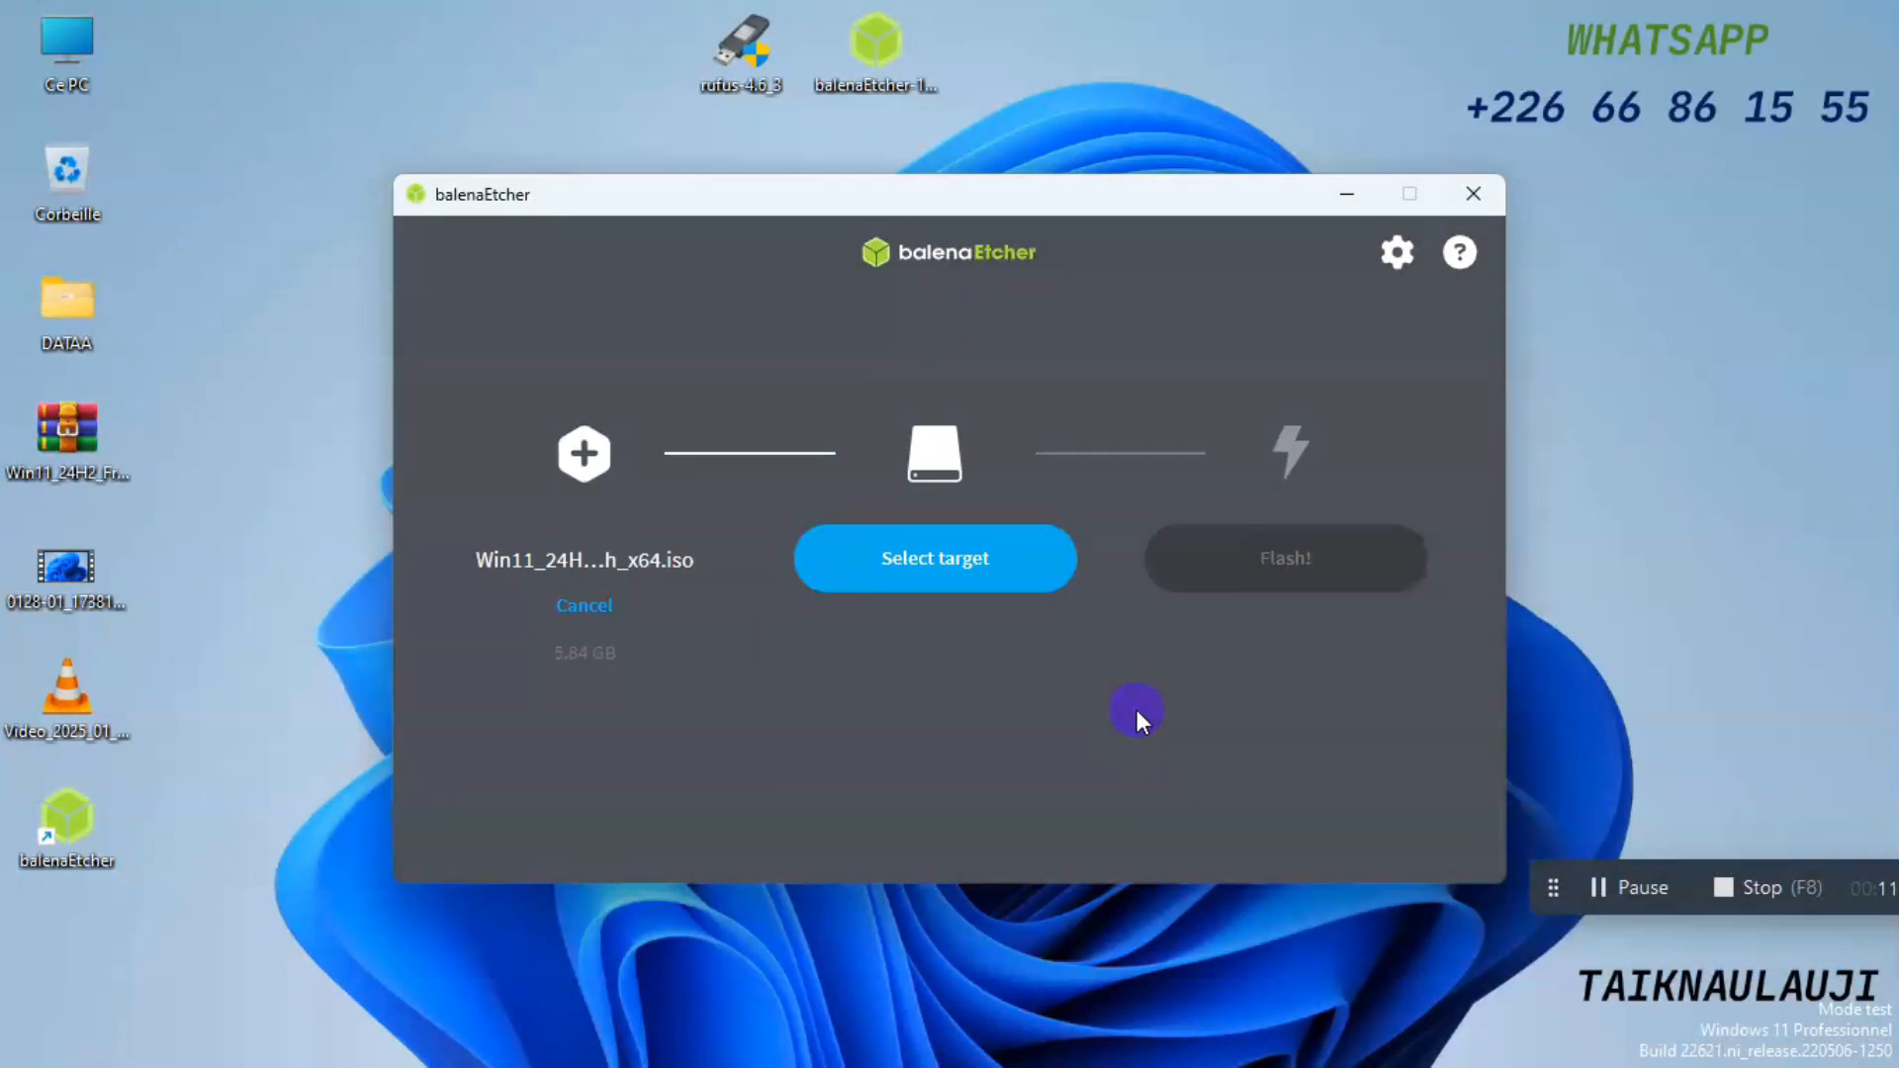